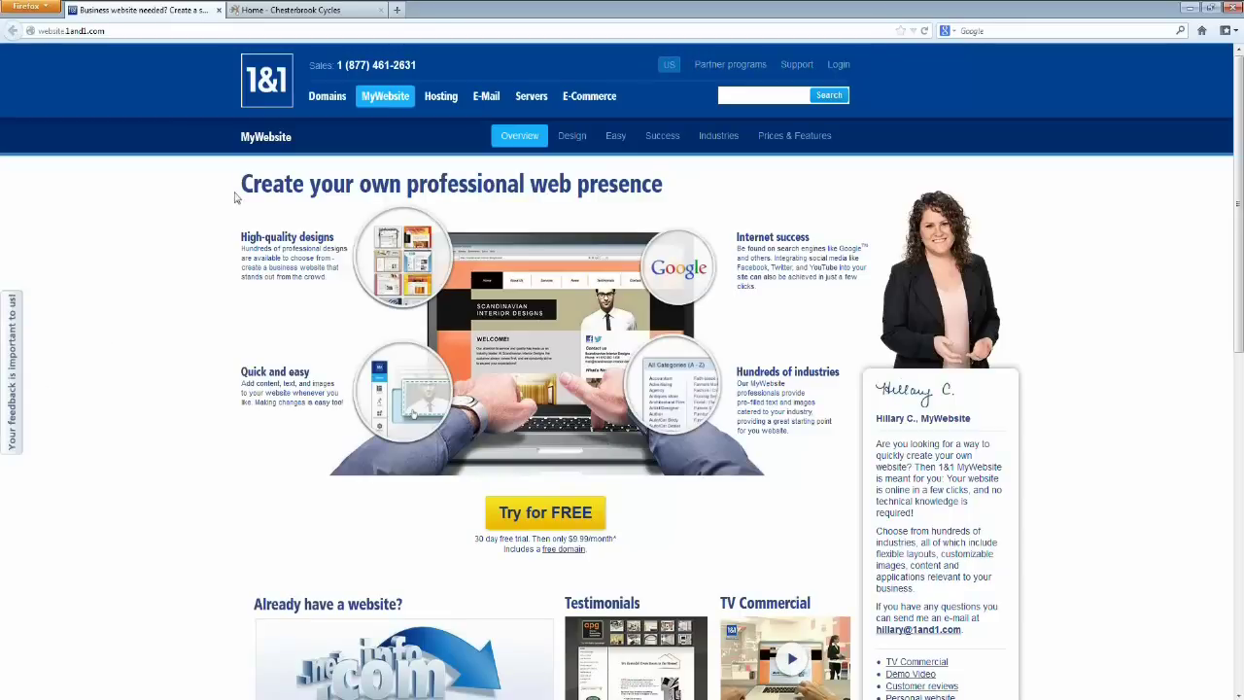
Switch to the Chesterbrook Cycles website and log in to its editor with the account password
{"action": "left_click", "coordinate": [262, 12]}
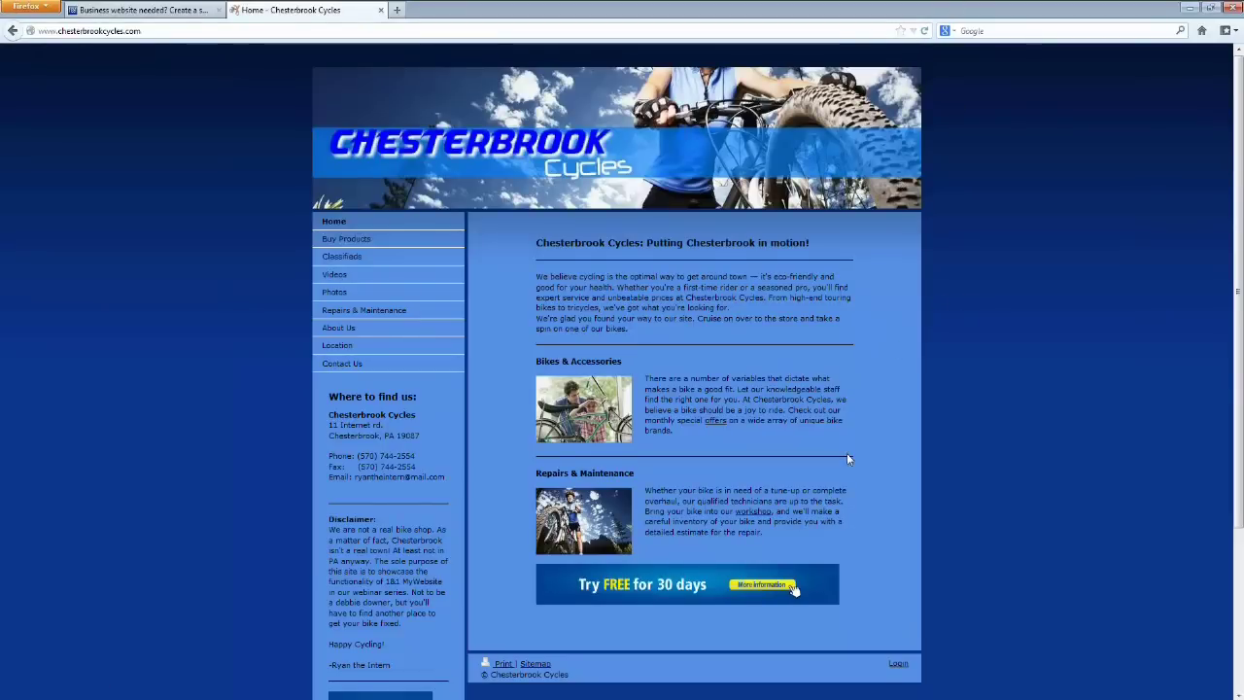
{"action": "scroll", "coordinate": [847, 452], "scroll_direction": "down", "scroll_amount": 2}
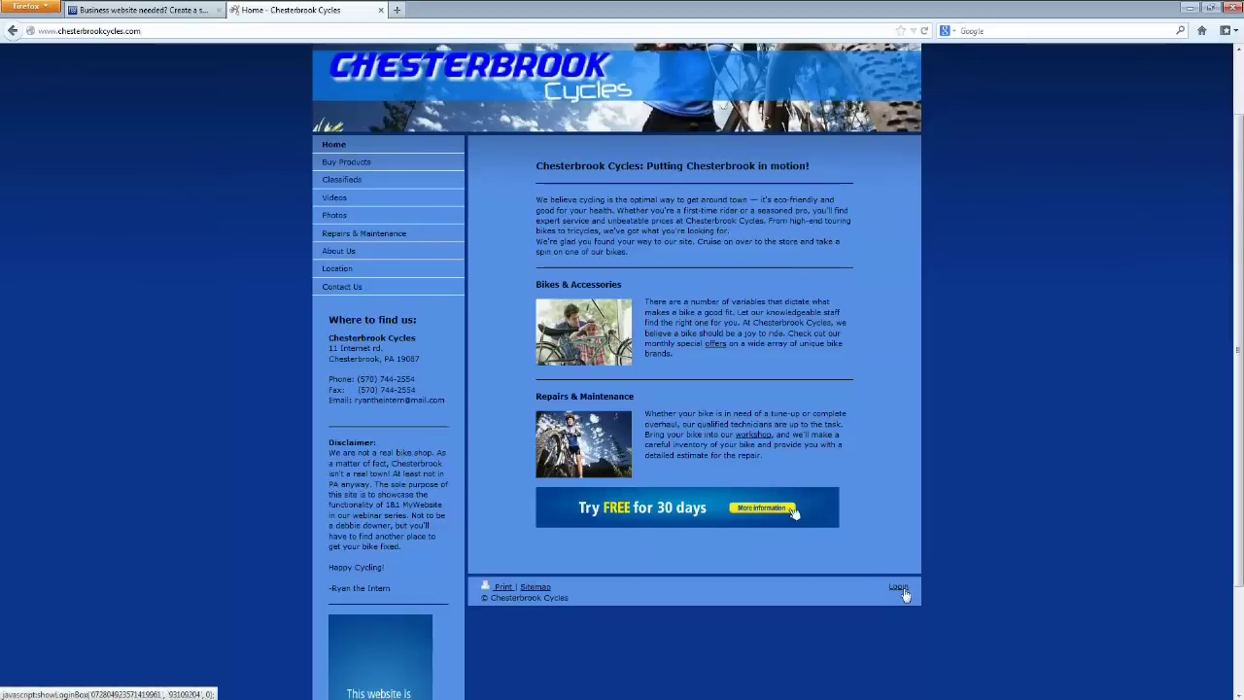
{"action": "left_click", "coordinate": [899, 588]}
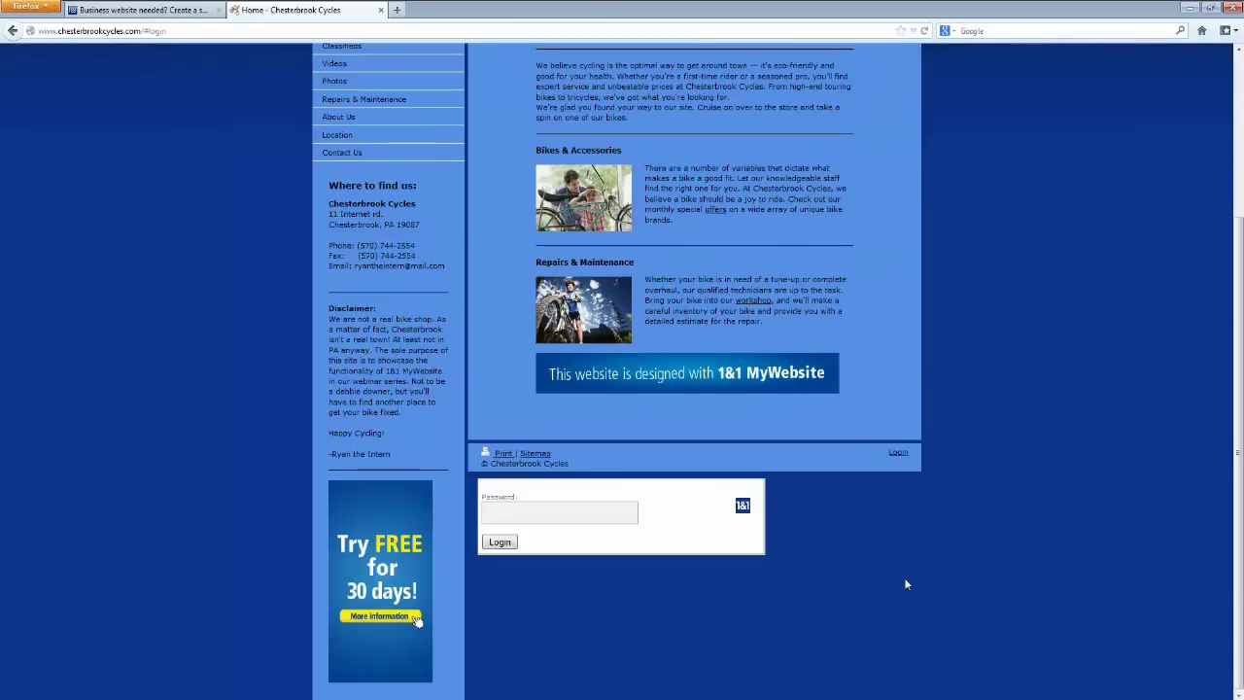
{"action": "type", "text": "********"}
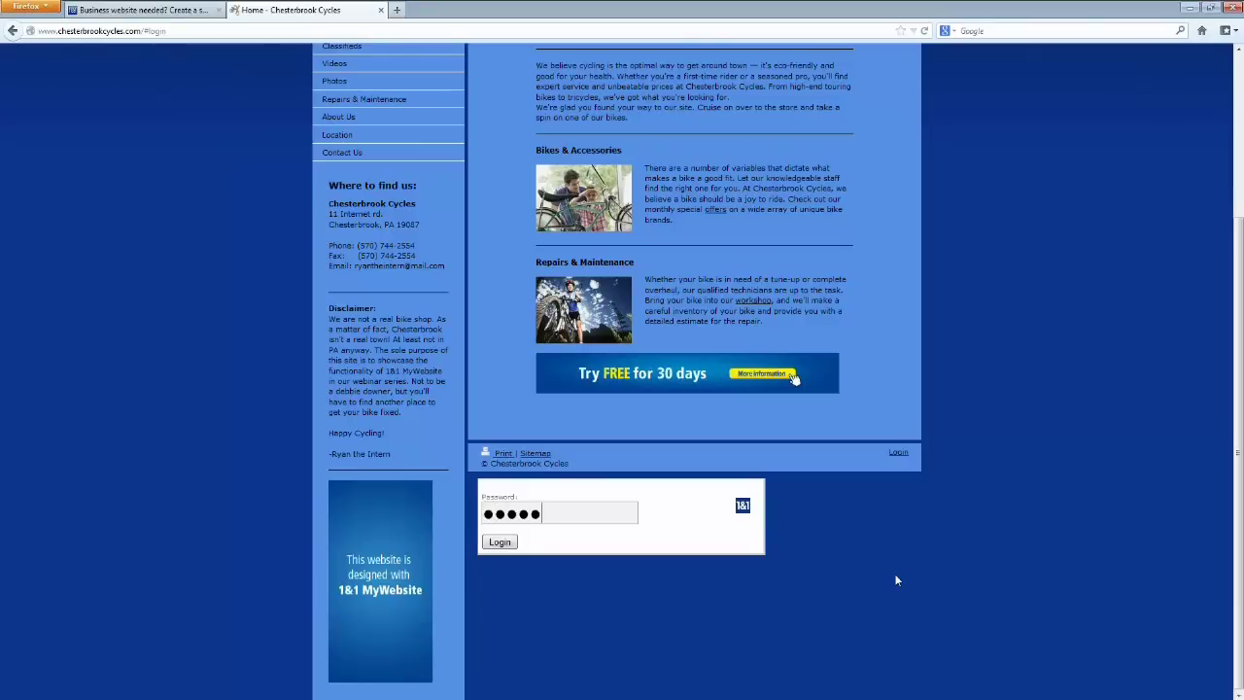
{"action": "key", "text": "Return"}
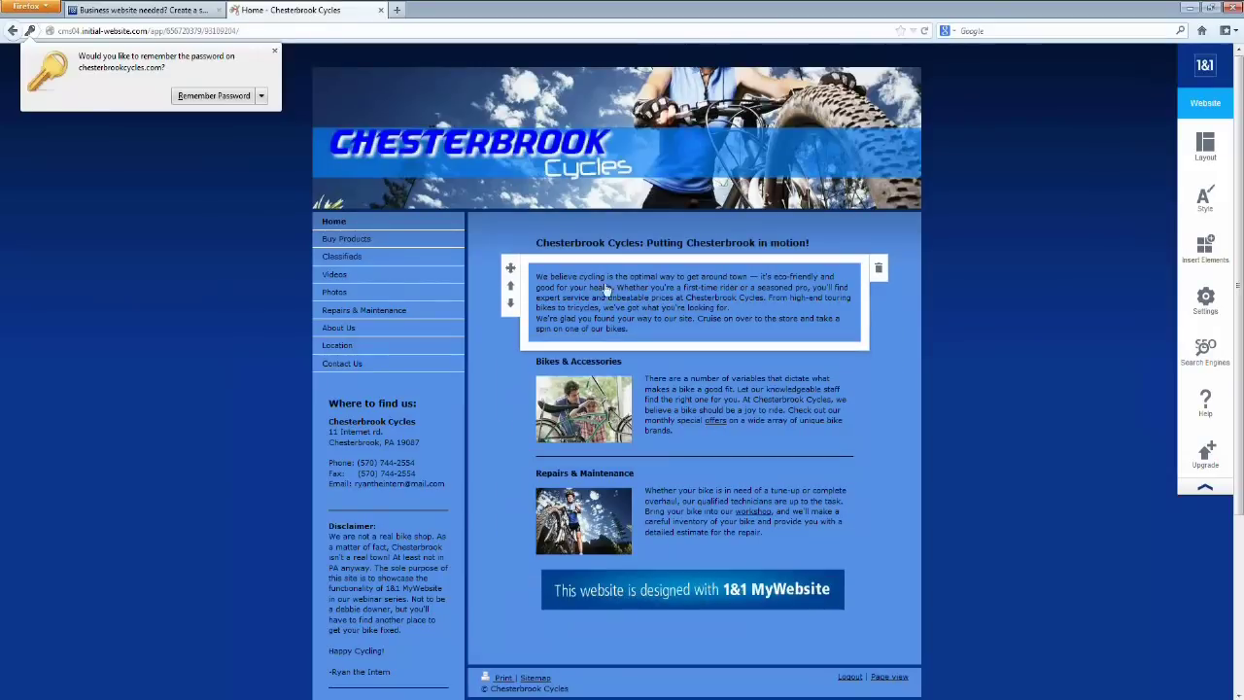
Inspect the home page's introductory text box editor and the page structure editor, closing both without saving
{"action": "left_click", "coordinate": [671, 303]}
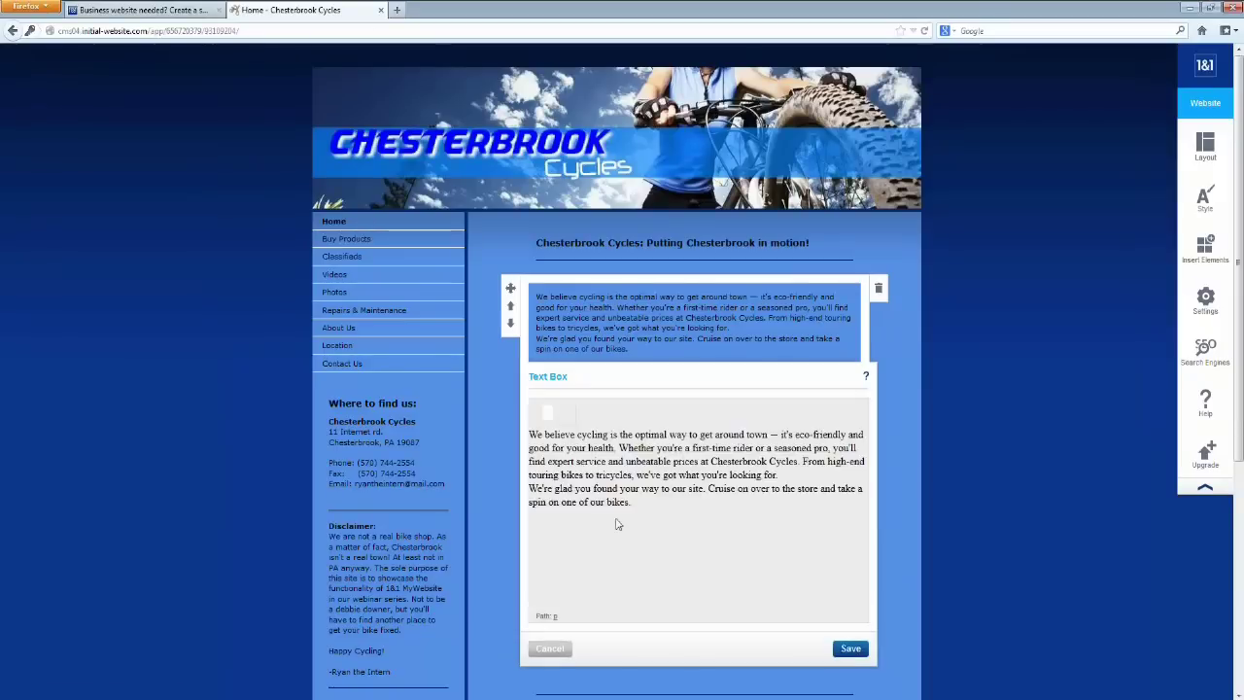
{"action": "left_click", "coordinate": [550, 649]}
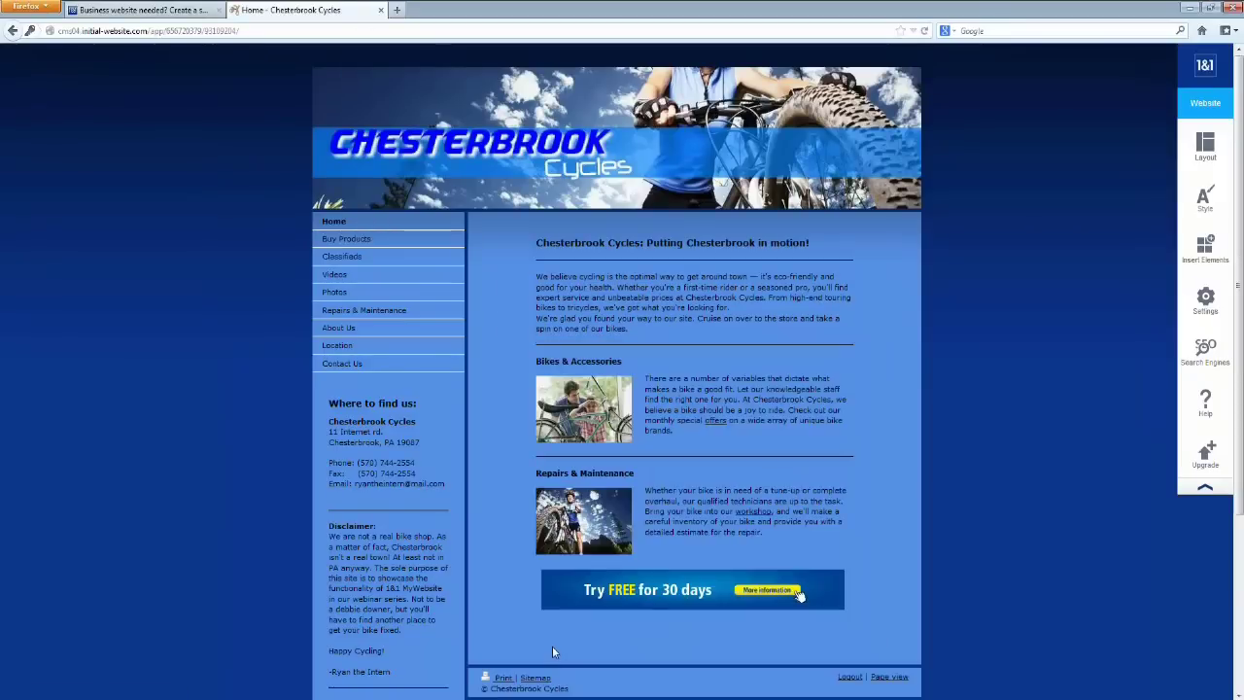
{"action": "mouse_move", "coordinate": [372, 387]}
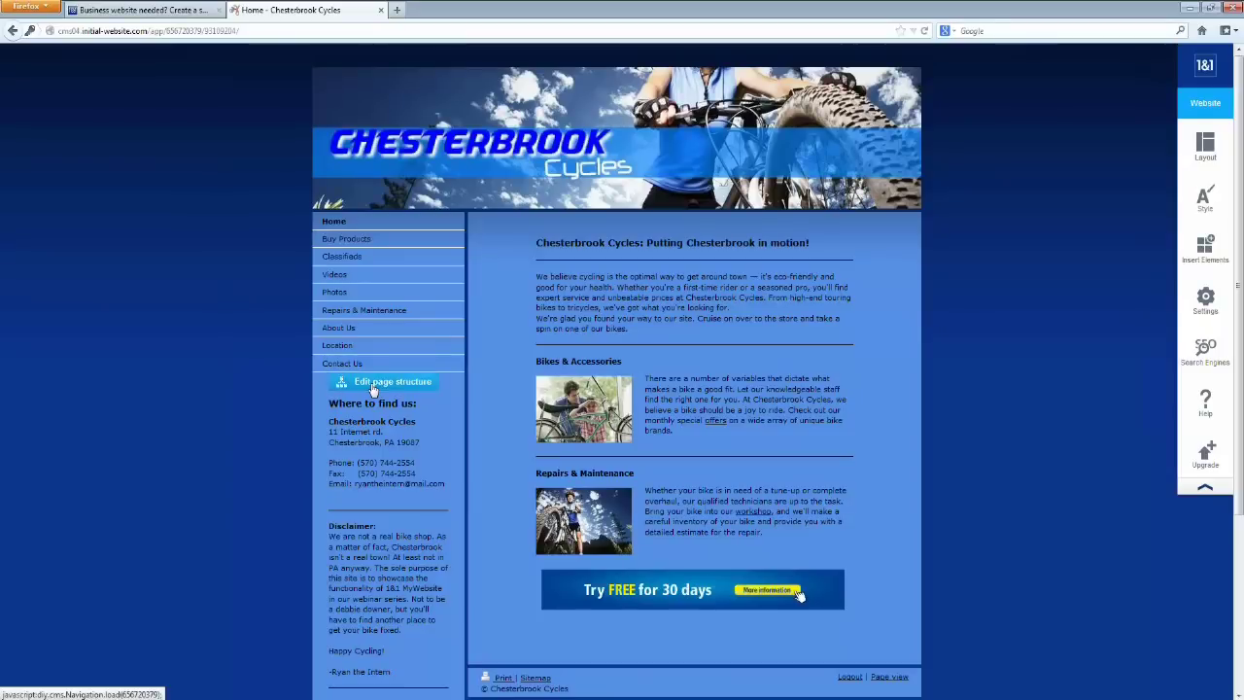
{"action": "left_click", "coordinate": [372, 386]}
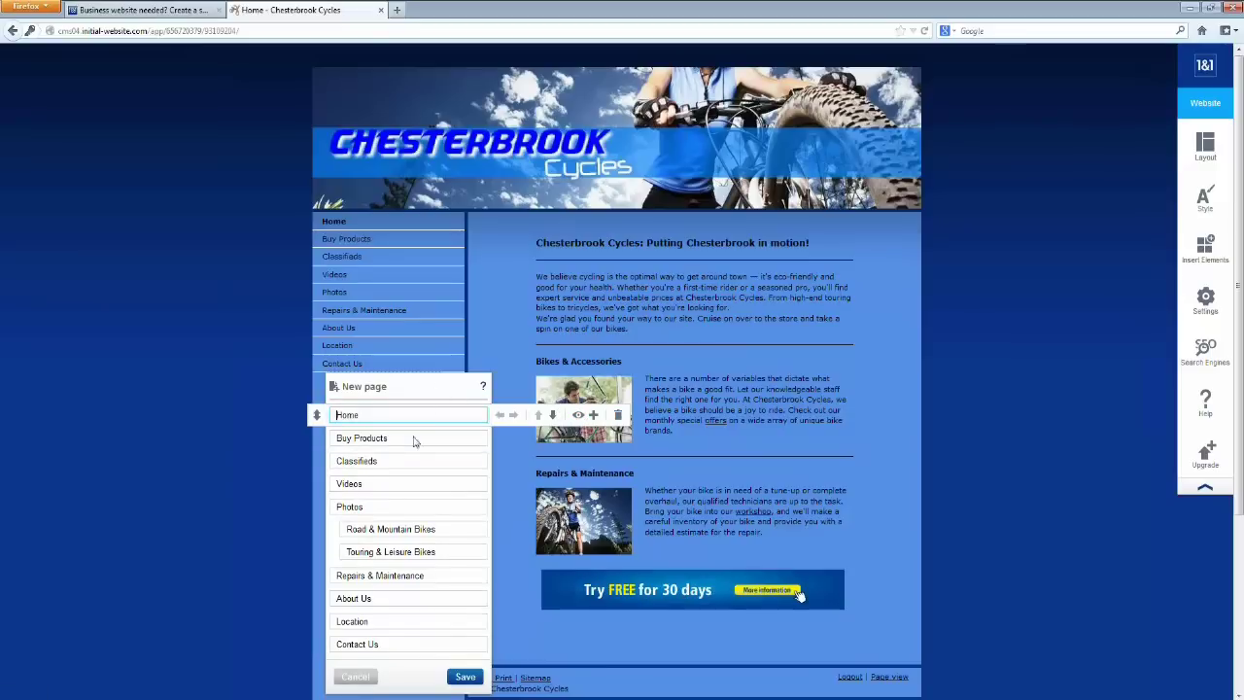
{"action": "left_click", "coordinate": [354, 675]}
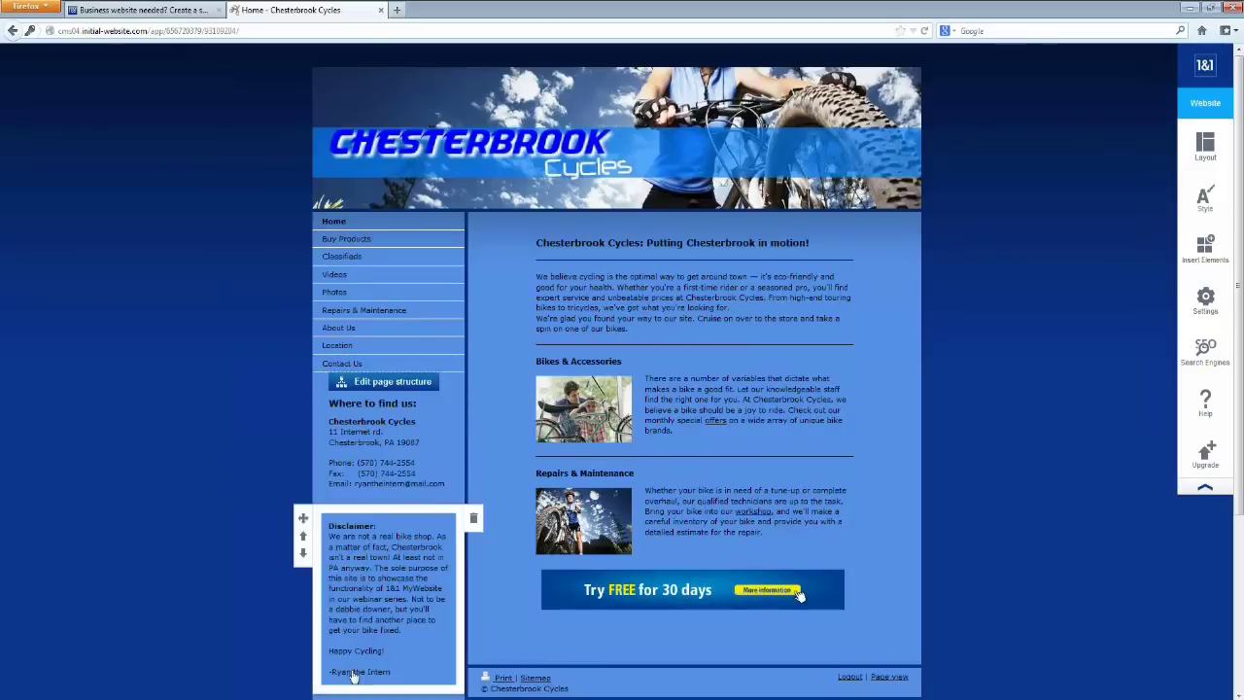
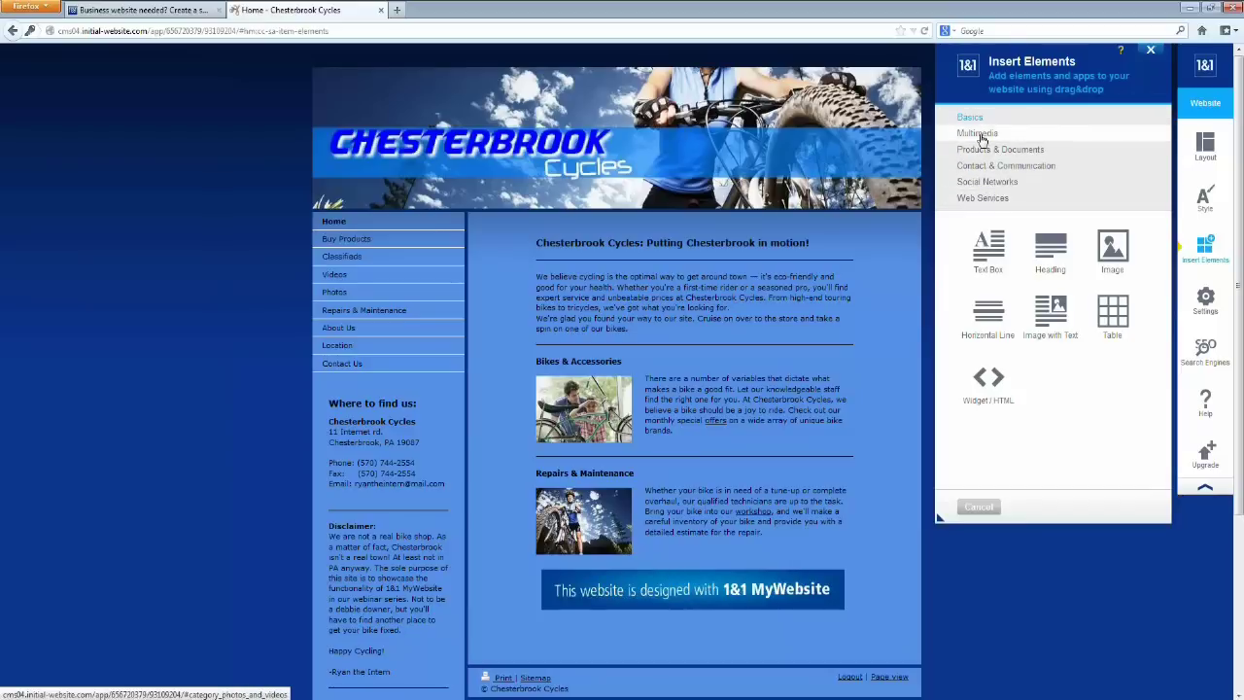
Show the Multimedia elements in an enlarged Insert Elements window and open the catalogue of additional web apps
{"action": "left_click", "coordinate": [979, 135]}
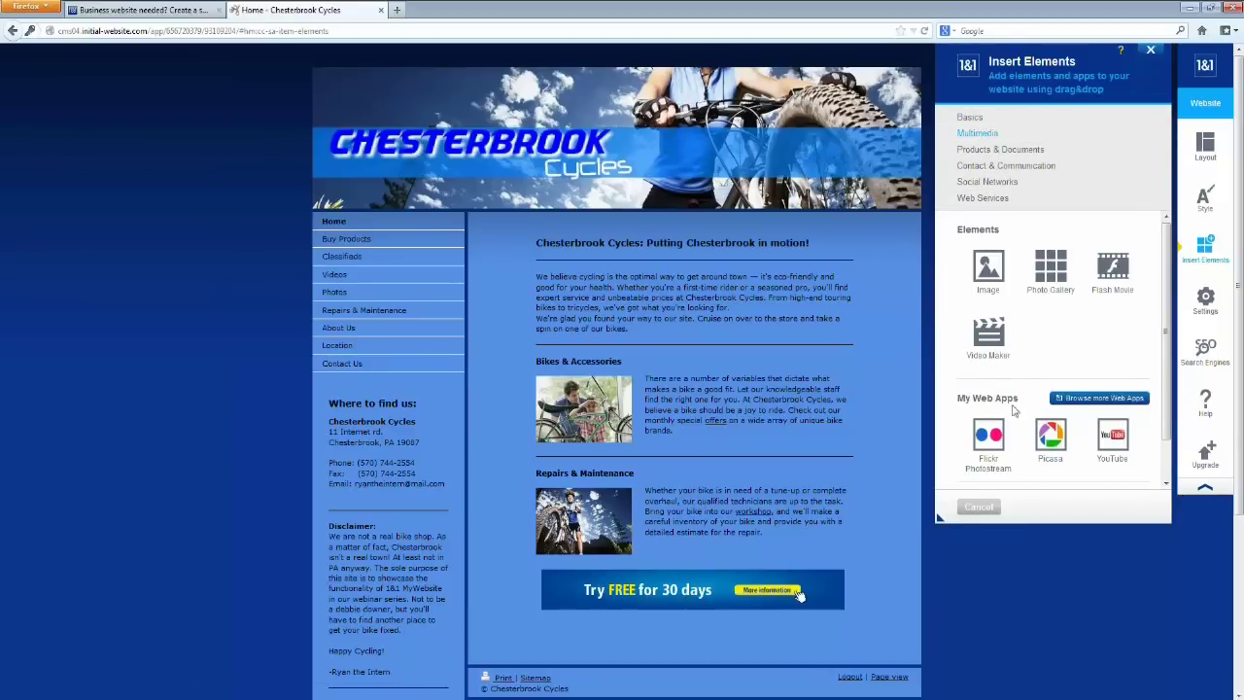
{"action": "left_click_drag", "start_coordinate": [939, 518], "coordinate": [887, 618]}
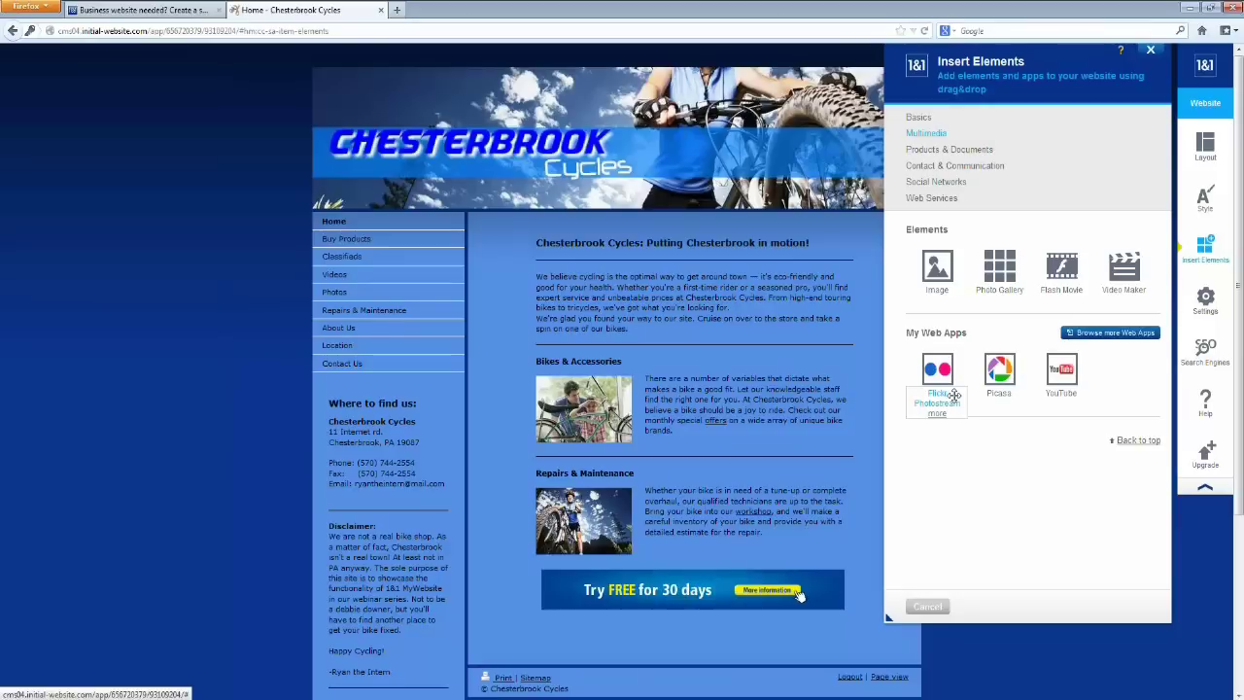
{"action": "left_click", "coordinate": [1114, 336]}
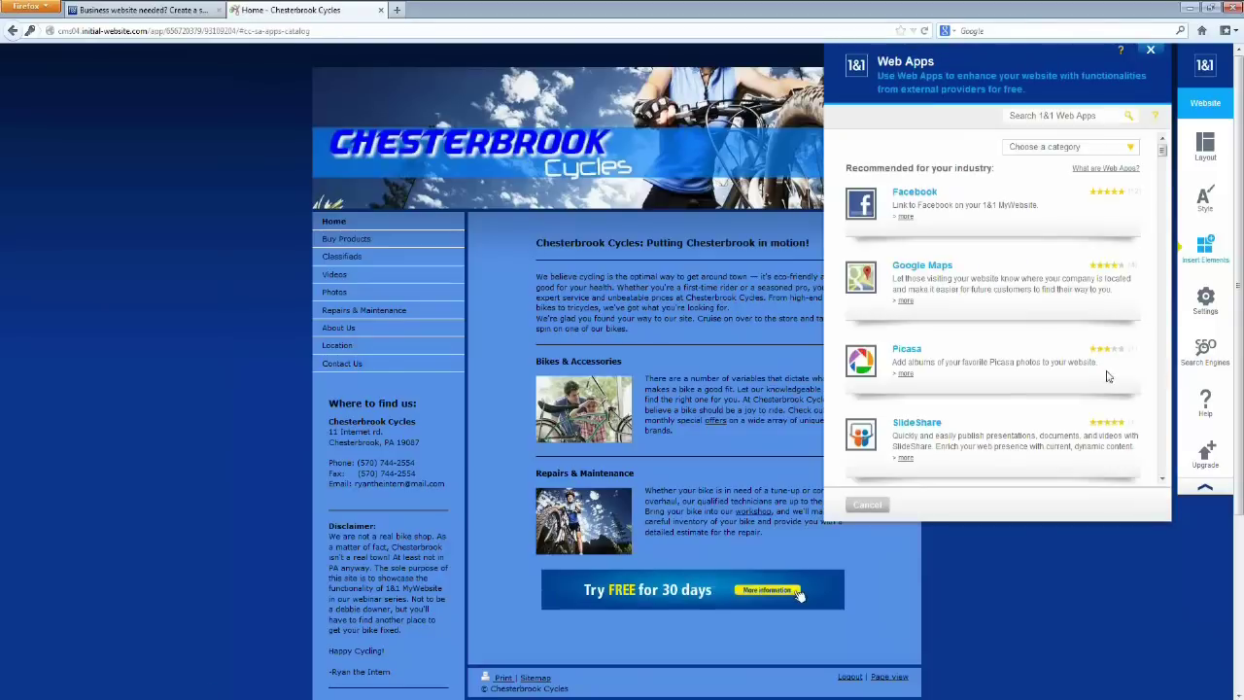
{"action": "left_click", "coordinate": [1110, 387]}
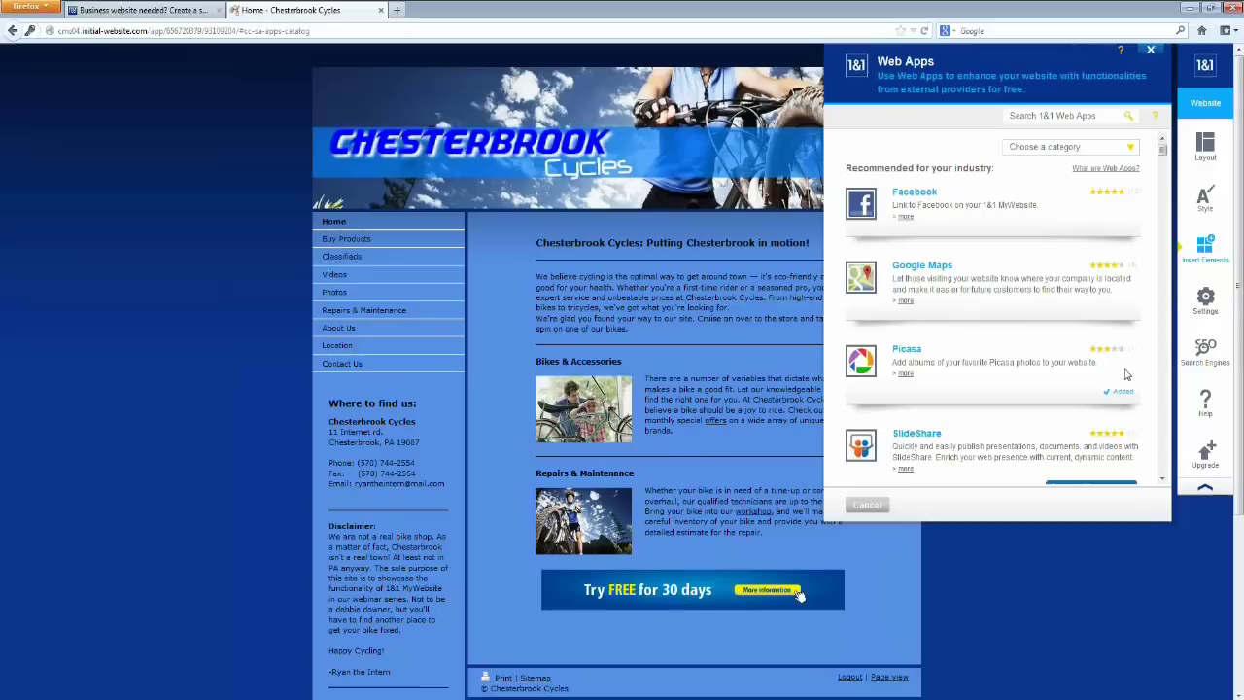
Search the web app catalogue for google
{"action": "left_click", "coordinate": [1024, 118]}
{"action": "type", "text": "google"}
{"action": "key", "text": "Return"}
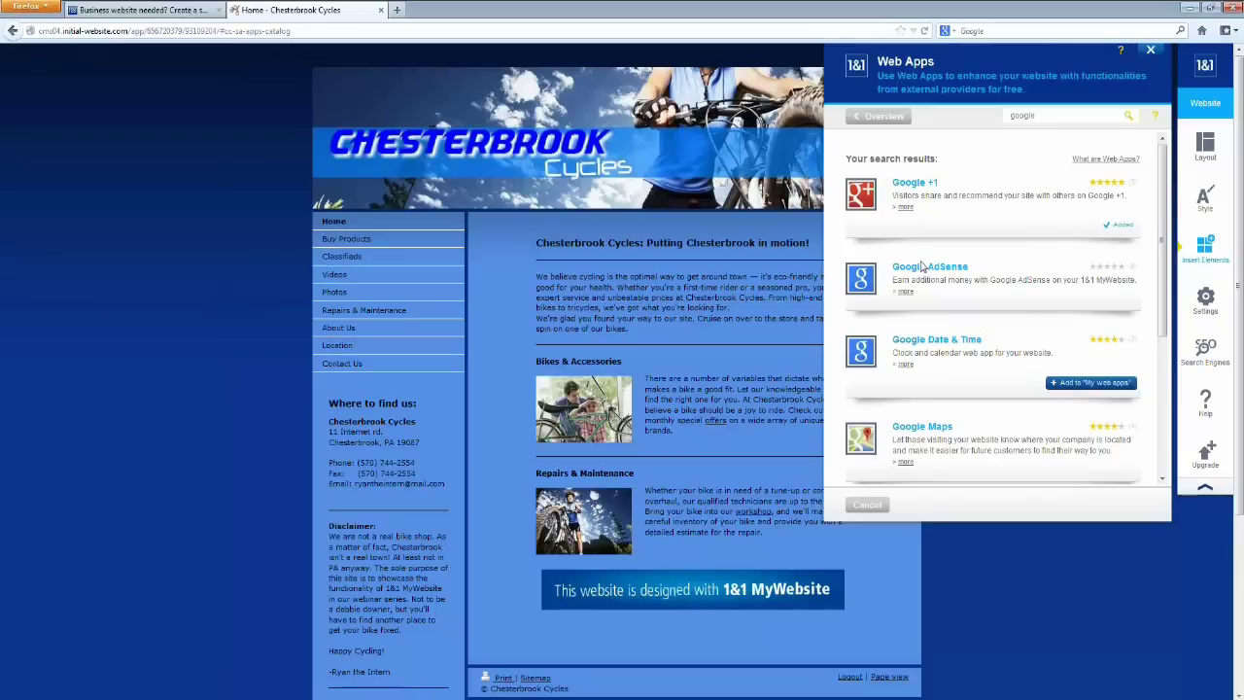
Read the Google +1 app's description and step-by-step integration instructions, and return to the catalogue overview
{"action": "left_click", "coordinate": [931, 197]}
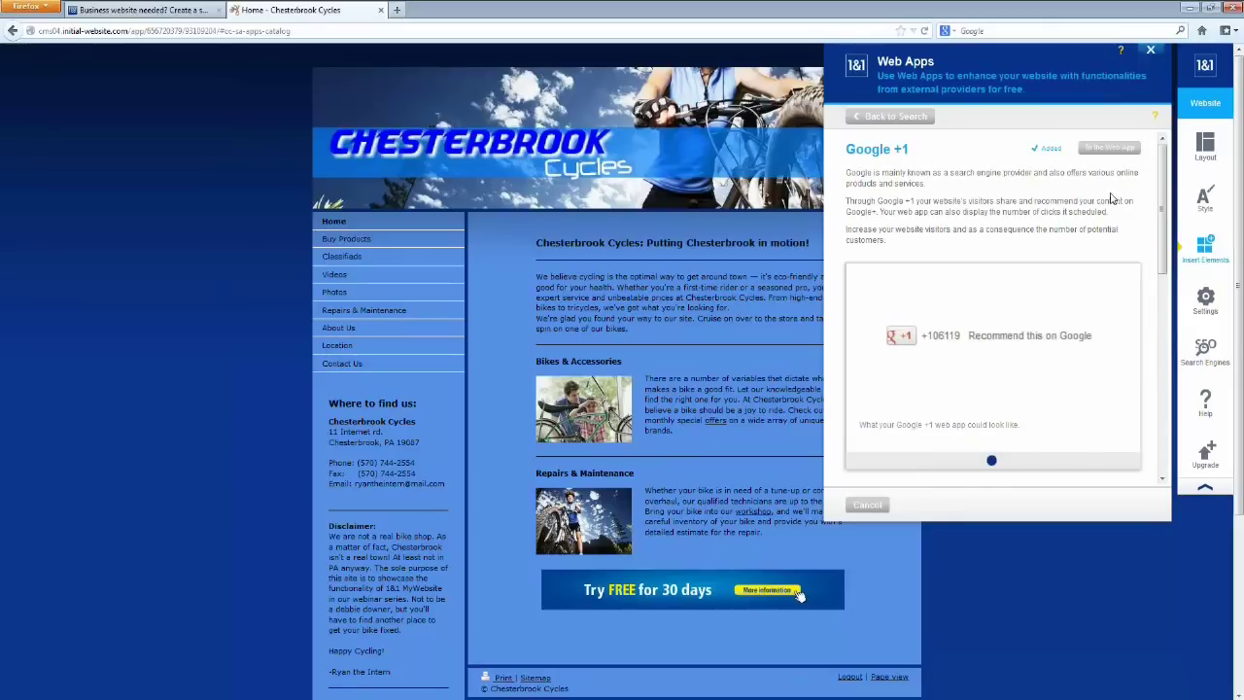
{"action": "left_click_drag", "start_coordinate": [1164, 203], "coordinate": [1165, 226]}
{"action": "scroll", "coordinate": [1165, 226], "scroll_direction": "down", "scroll_amount": 3}
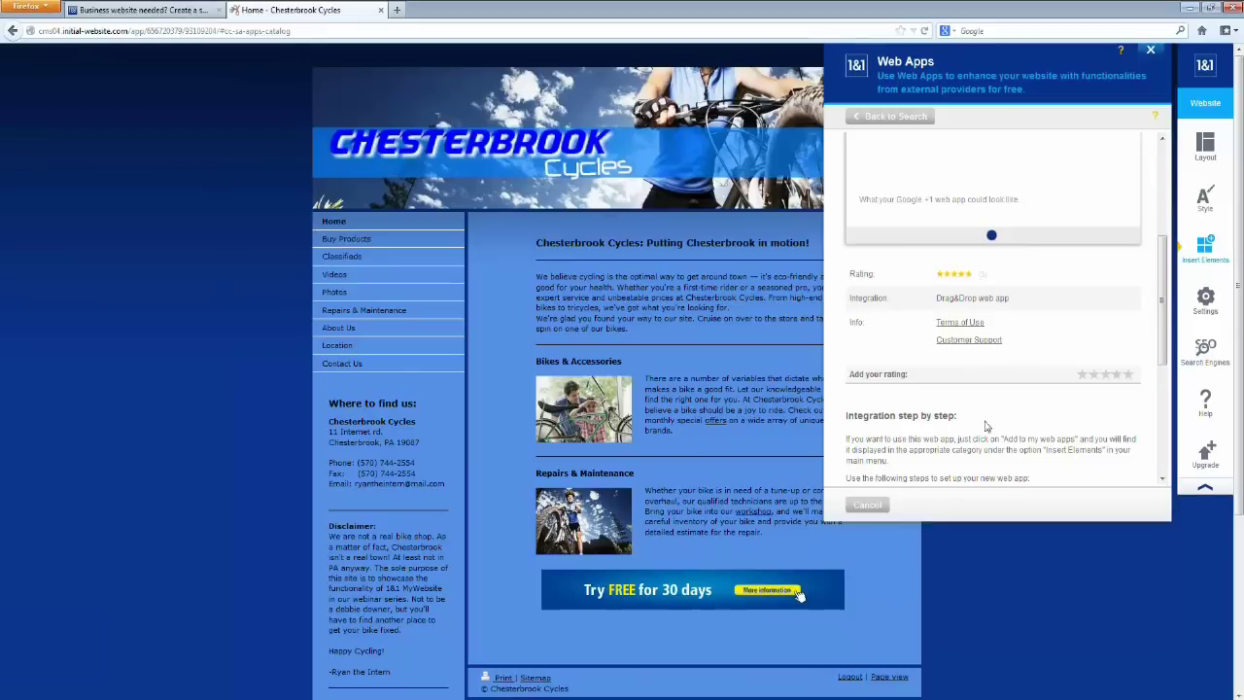
{"action": "scroll", "coordinate": [1162, 351], "scroll_direction": "down", "scroll_amount": 3}
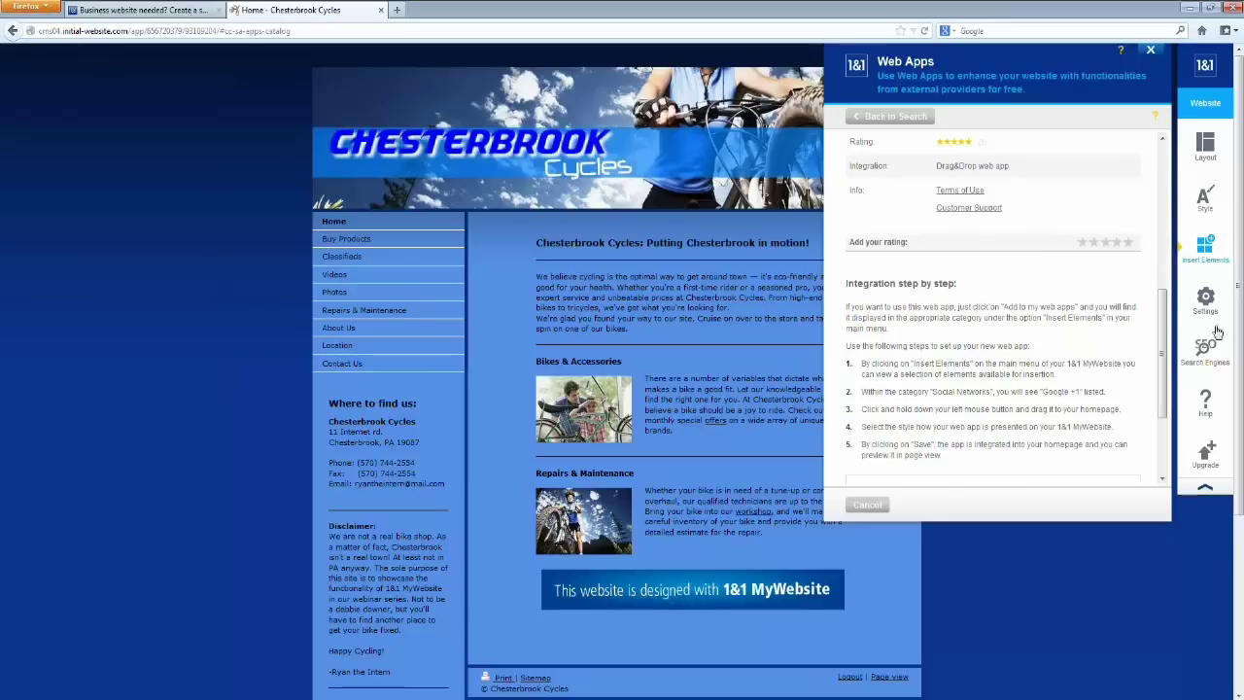
{"action": "left_click_drag", "start_coordinate": [1165, 347], "coordinate": [1166, 350]}
{"action": "scroll", "coordinate": [1022, 377], "scroll_direction": "down", "scroll_amount": 3}
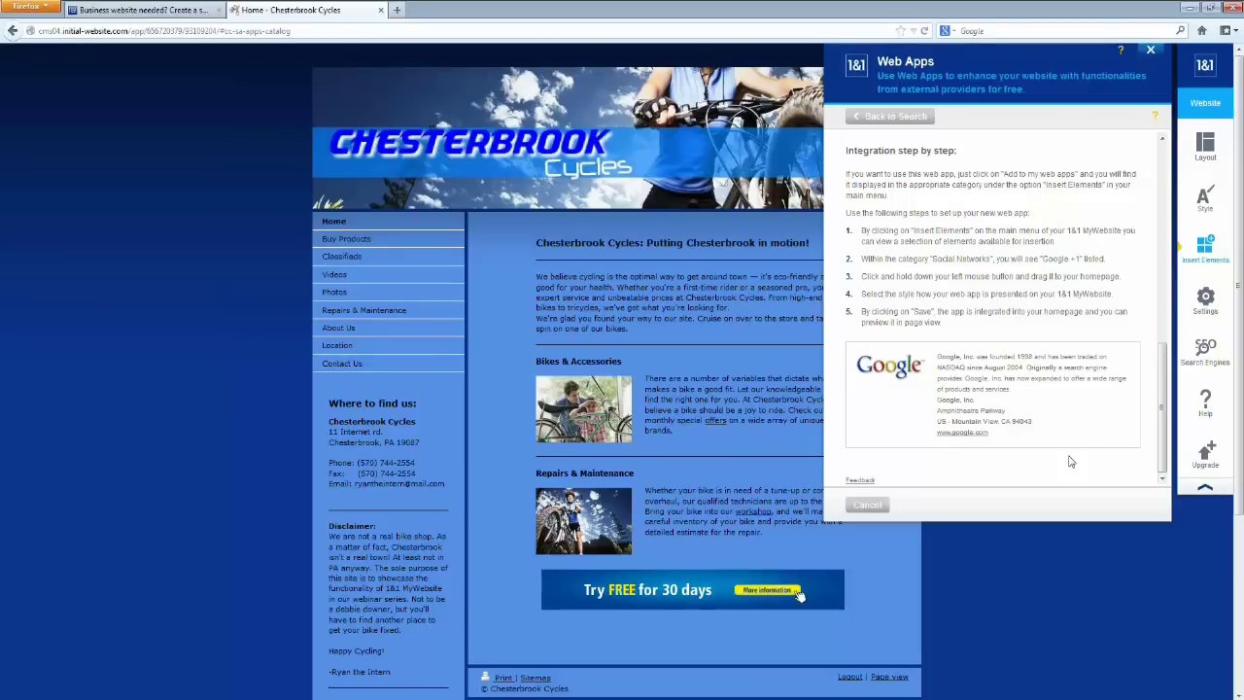
{"action": "scroll", "coordinate": [991, 291], "scroll_direction": "up", "scroll_amount": 10}
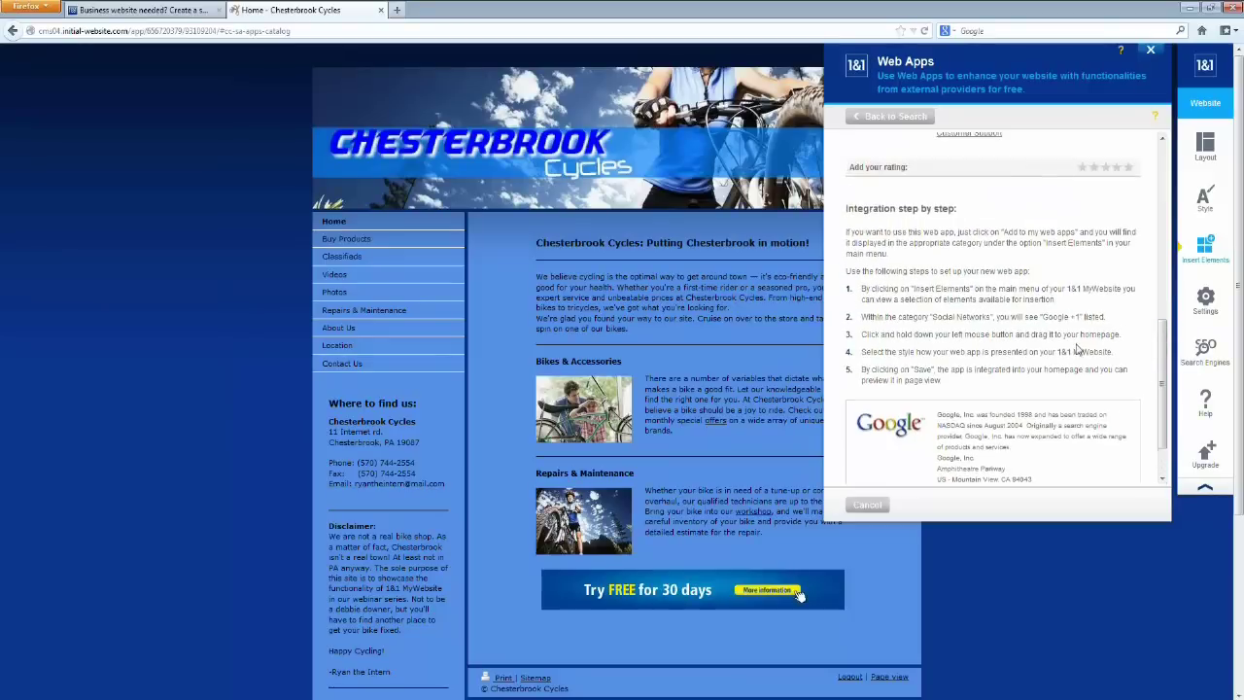
{"action": "left_click", "coordinate": [914, 118]}
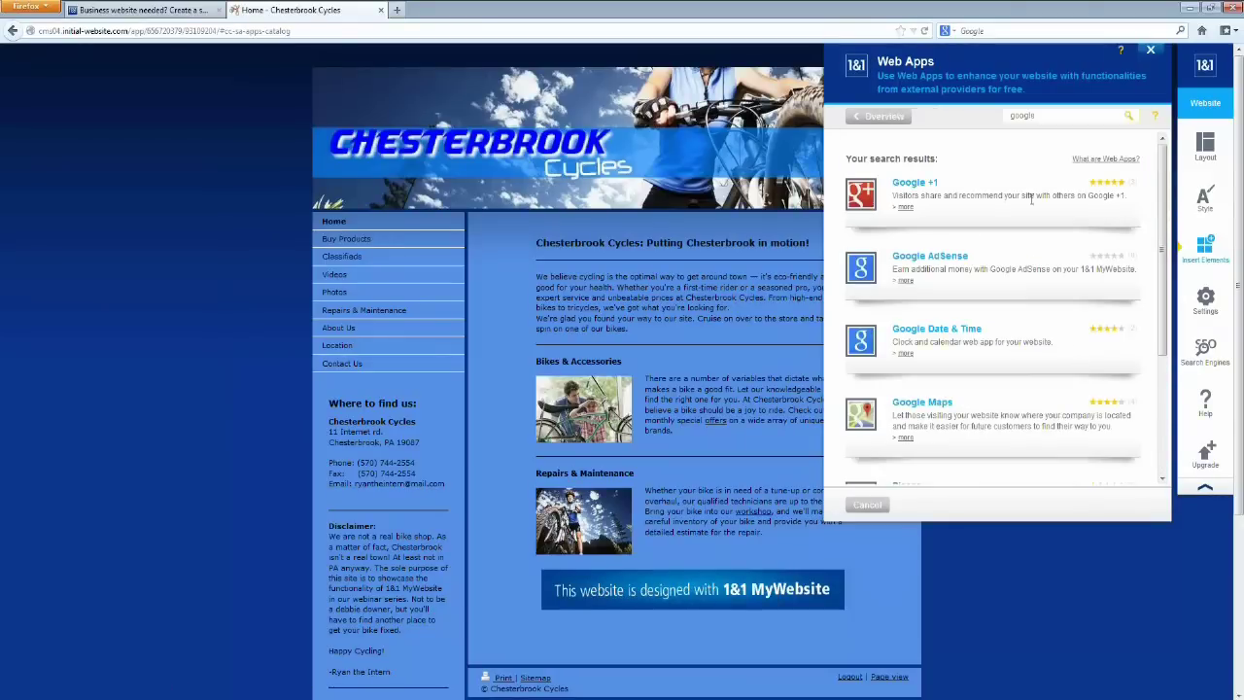
{"action": "left_click", "coordinate": [875, 117]}
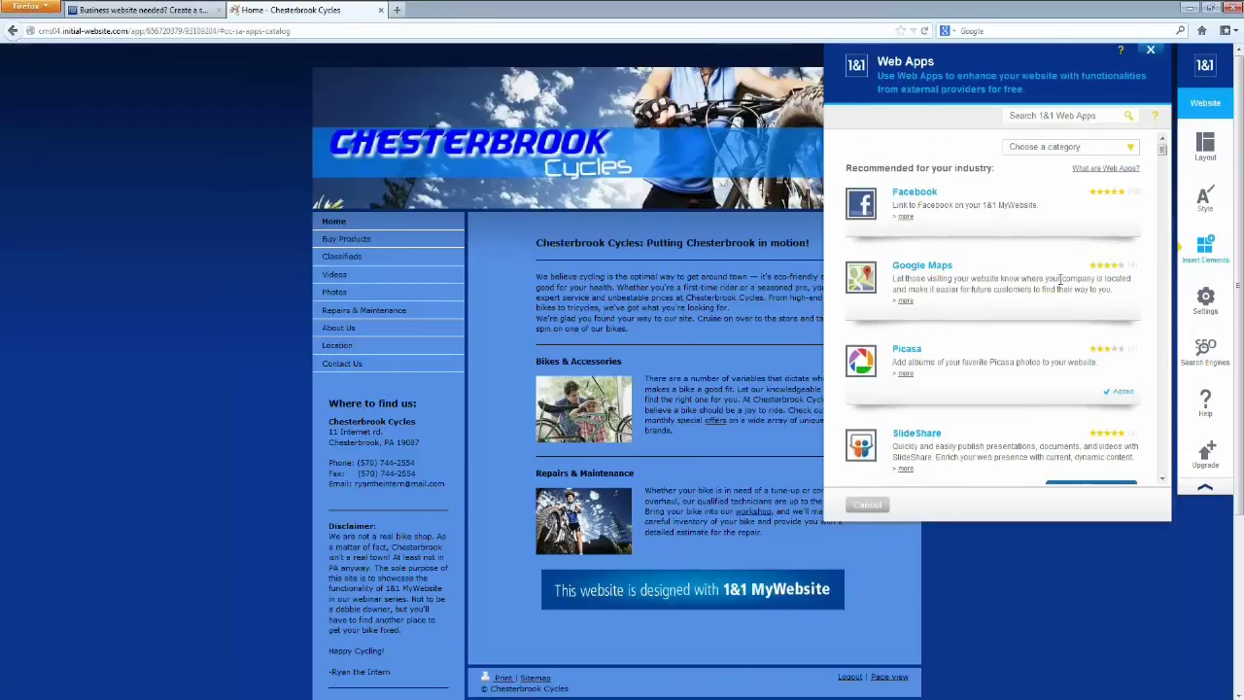
Add the SlideShare app from the catalogue to My Web Apps
{"action": "scroll", "coordinate": [1161, 476], "scroll_direction": "down", "scroll_amount": 2}
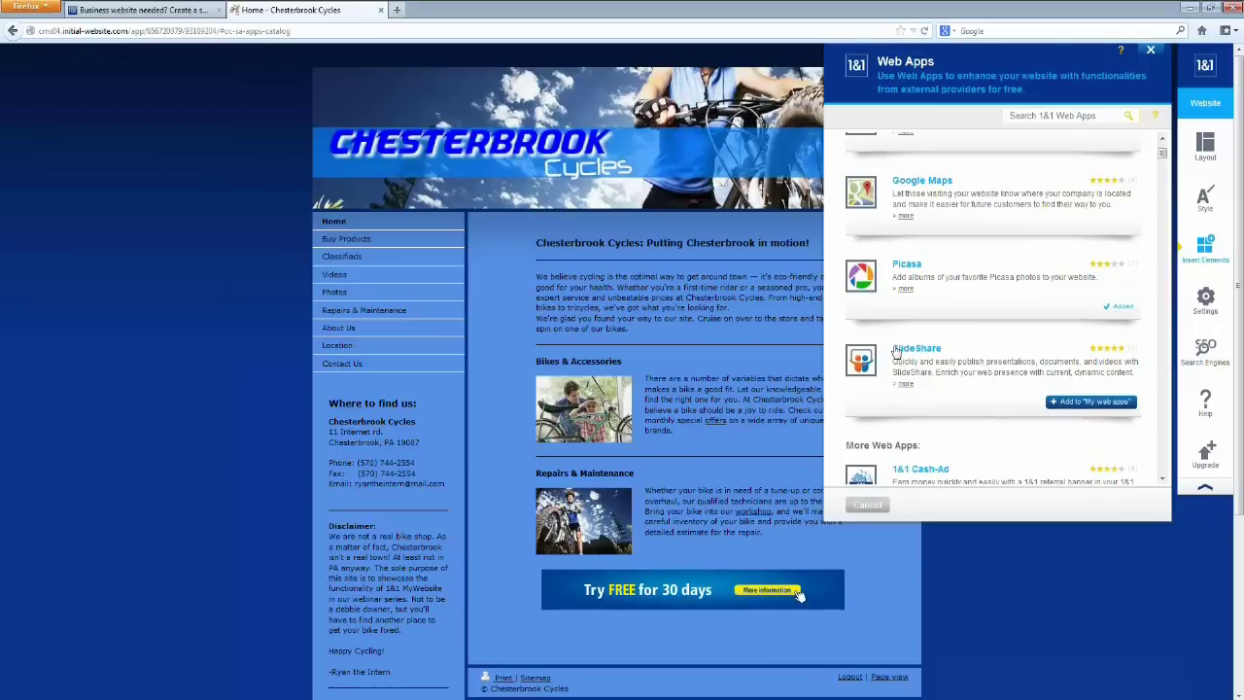
{"action": "left_click", "coordinate": [1072, 409]}
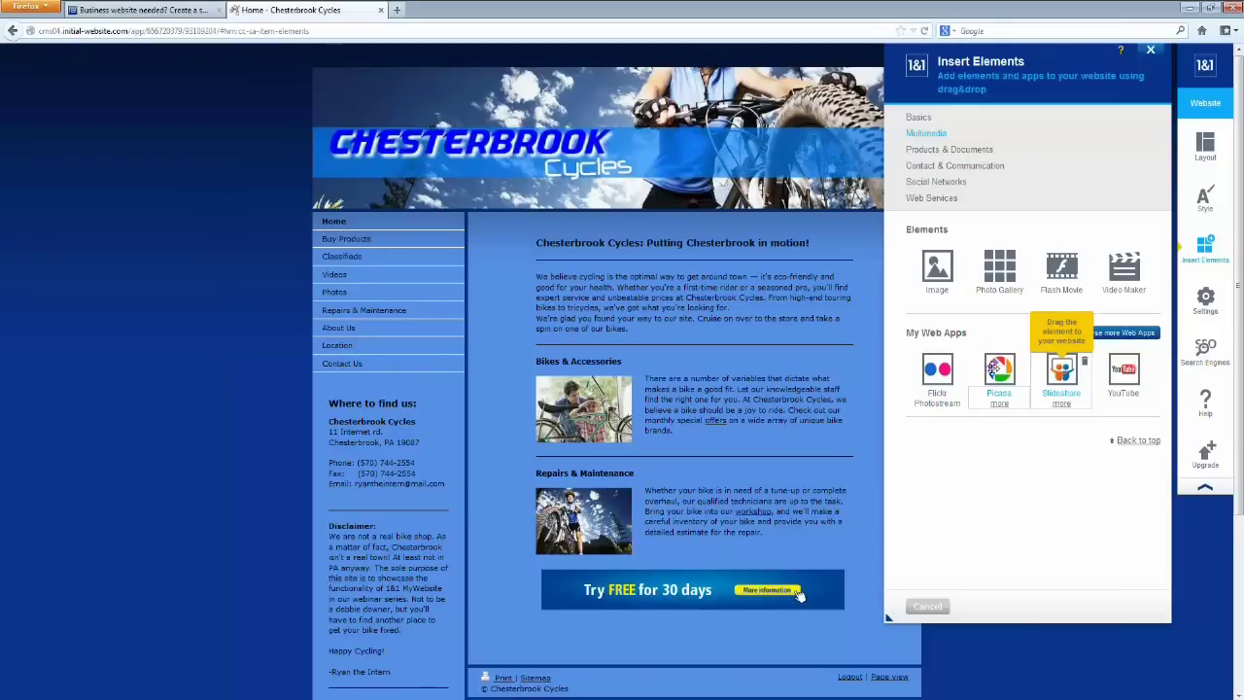
{"action": "left_click_drag", "start_coordinate": [1074, 392], "coordinate": [796, 594]}
Switch to the WebAppsWebinar PowerPoint slide show, advance to the slide on the most used web apps, and return to Firefox
{"action": "mouse_move", "coordinate": [201, 677]}
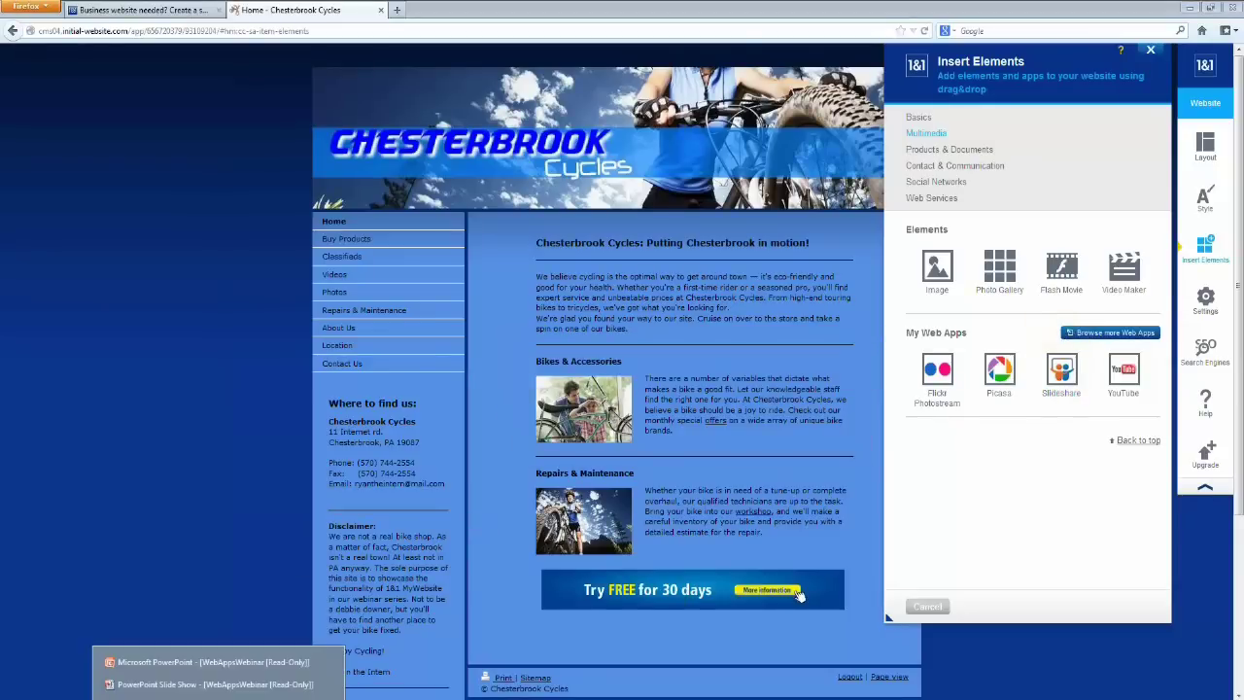
{"action": "left_click", "coordinate": [196, 685]}
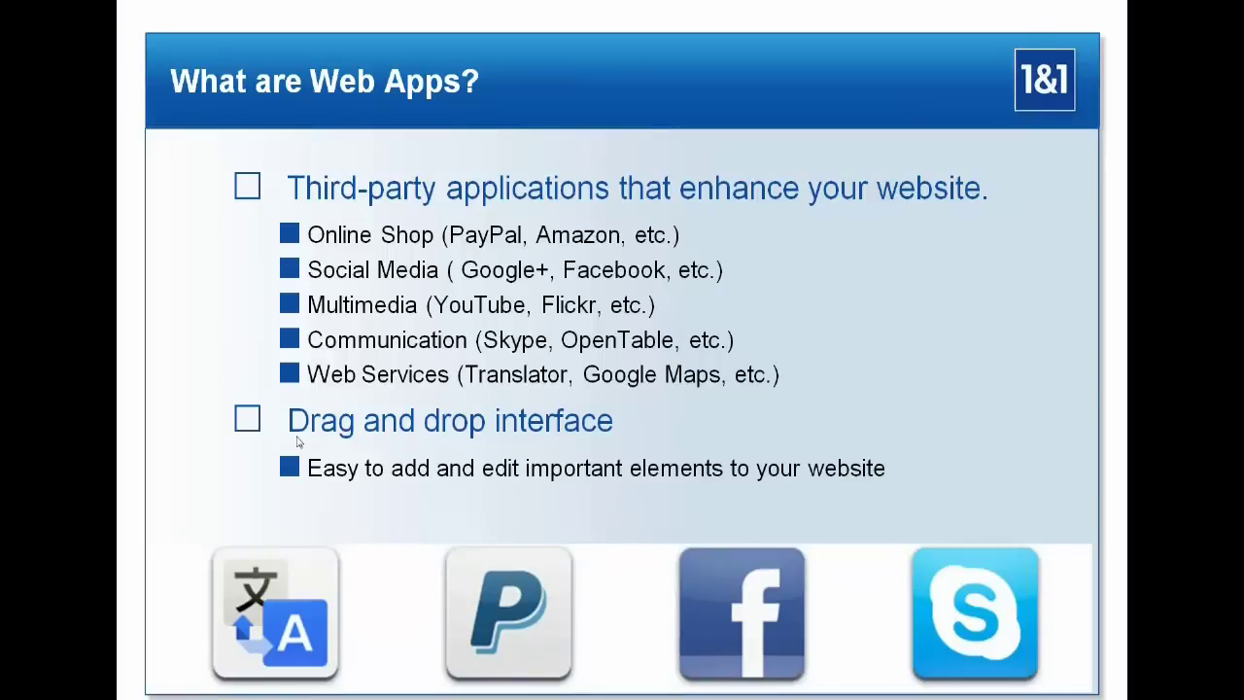
{"action": "left_click", "coordinate": [1019, 273]}
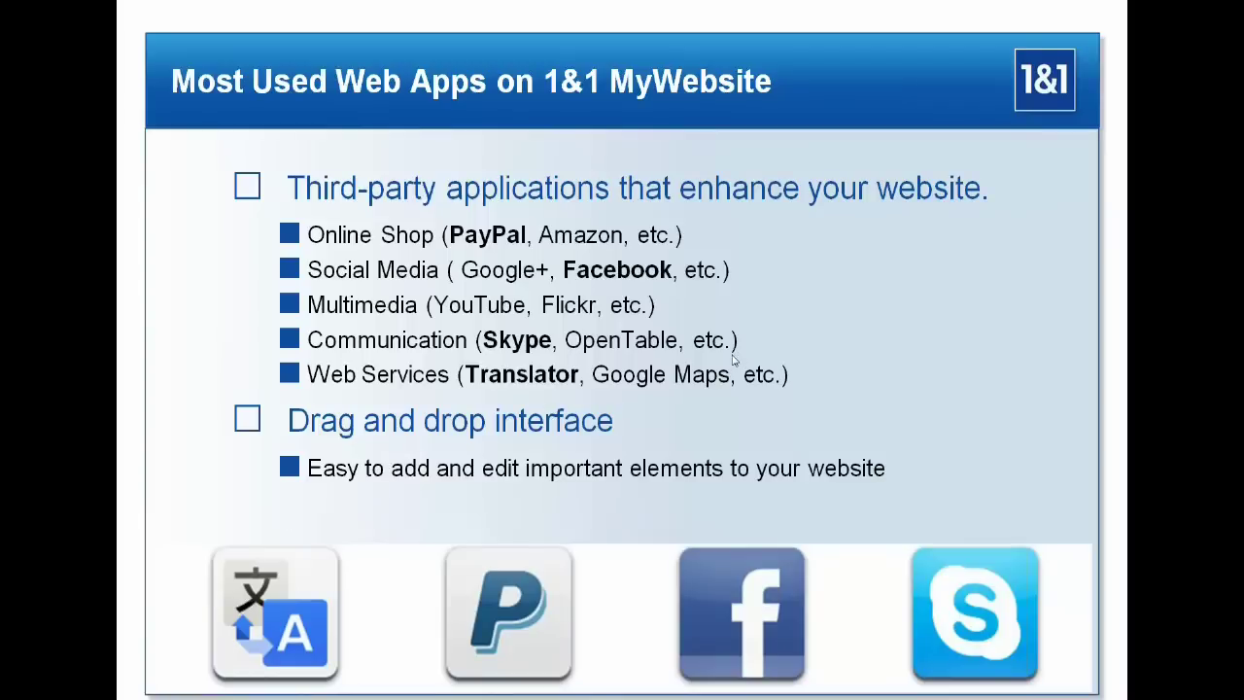
{"action": "key", "text": "alt+Tab"}
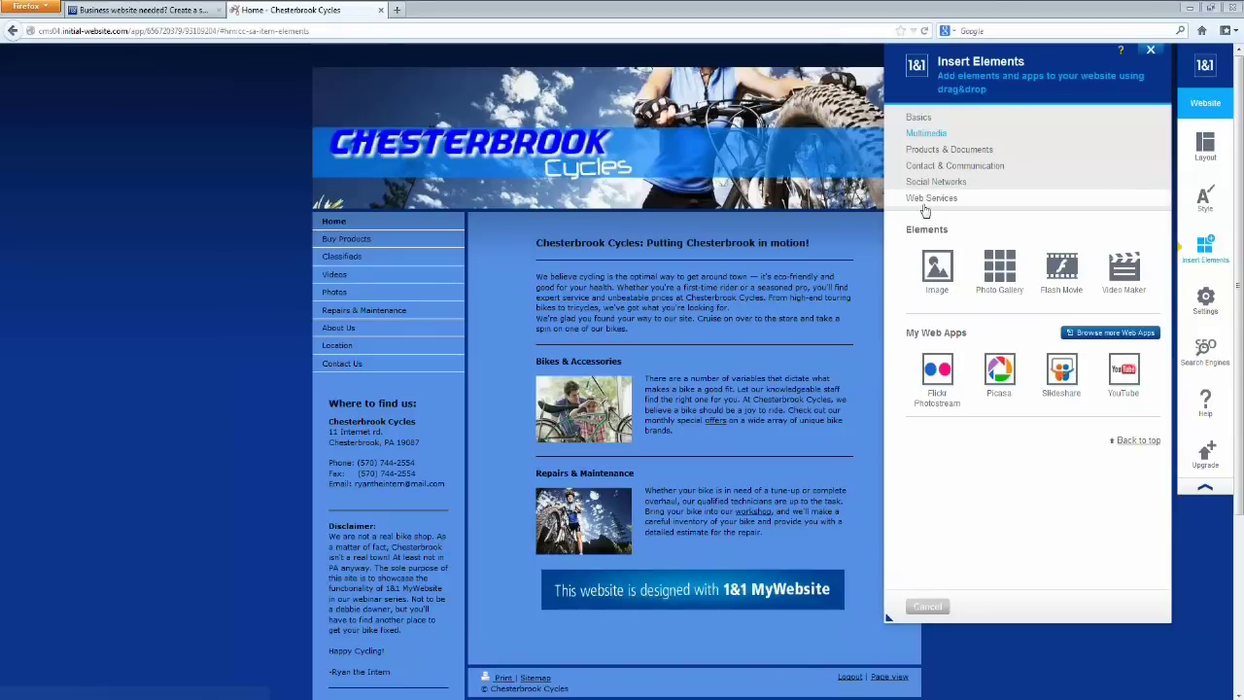
Show the available Products & Documents elements and open the site's Buy Products page
{"action": "left_click", "coordinate": [921, 151]}
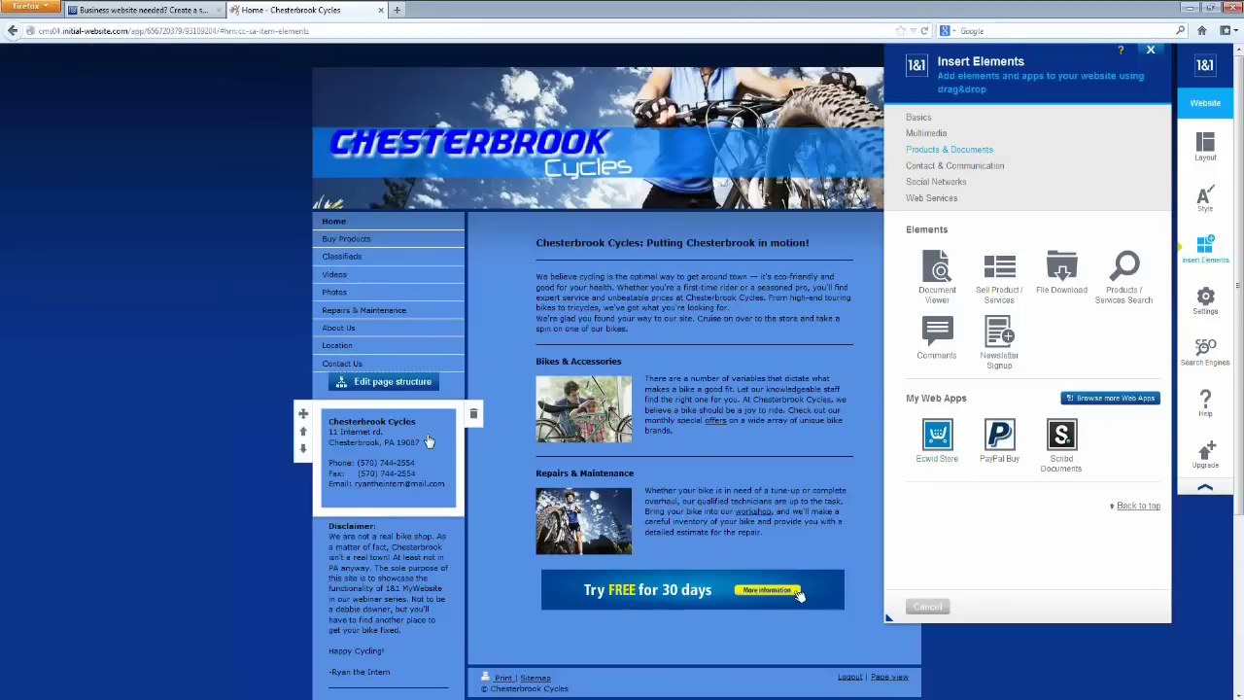
{"action": "left_click", "coordinate": [332, 245]}
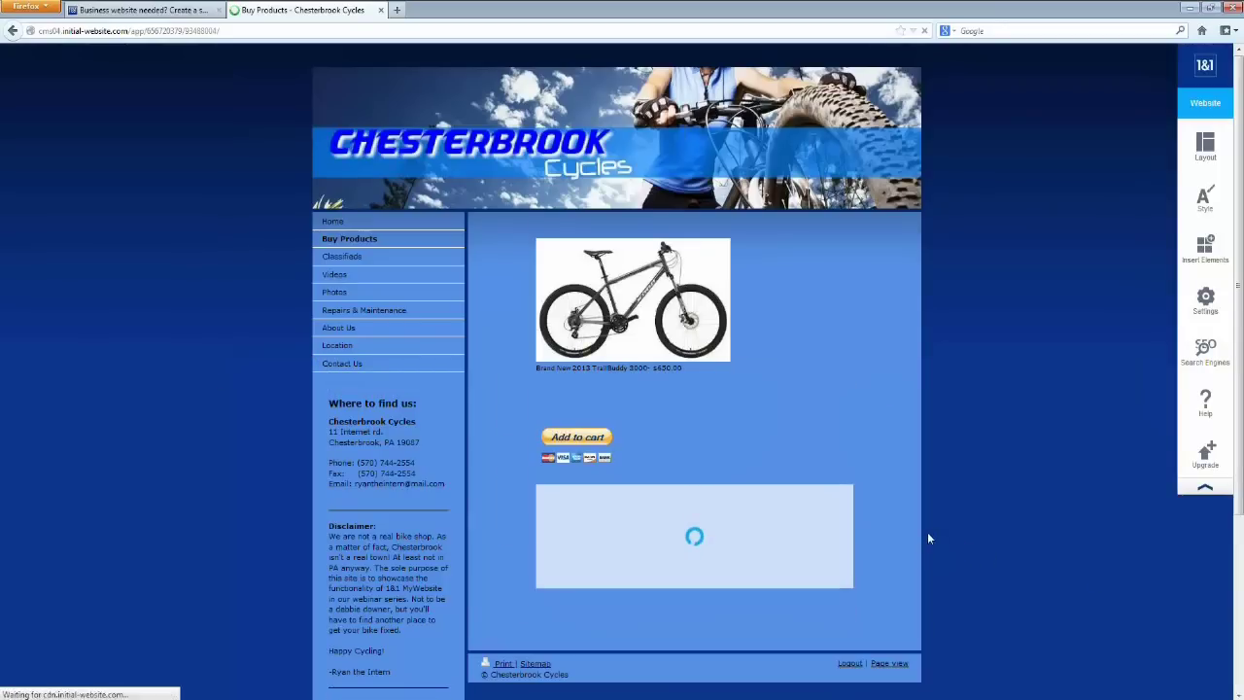
{"action": "mouse_move", "coordinate": [558, 396]}
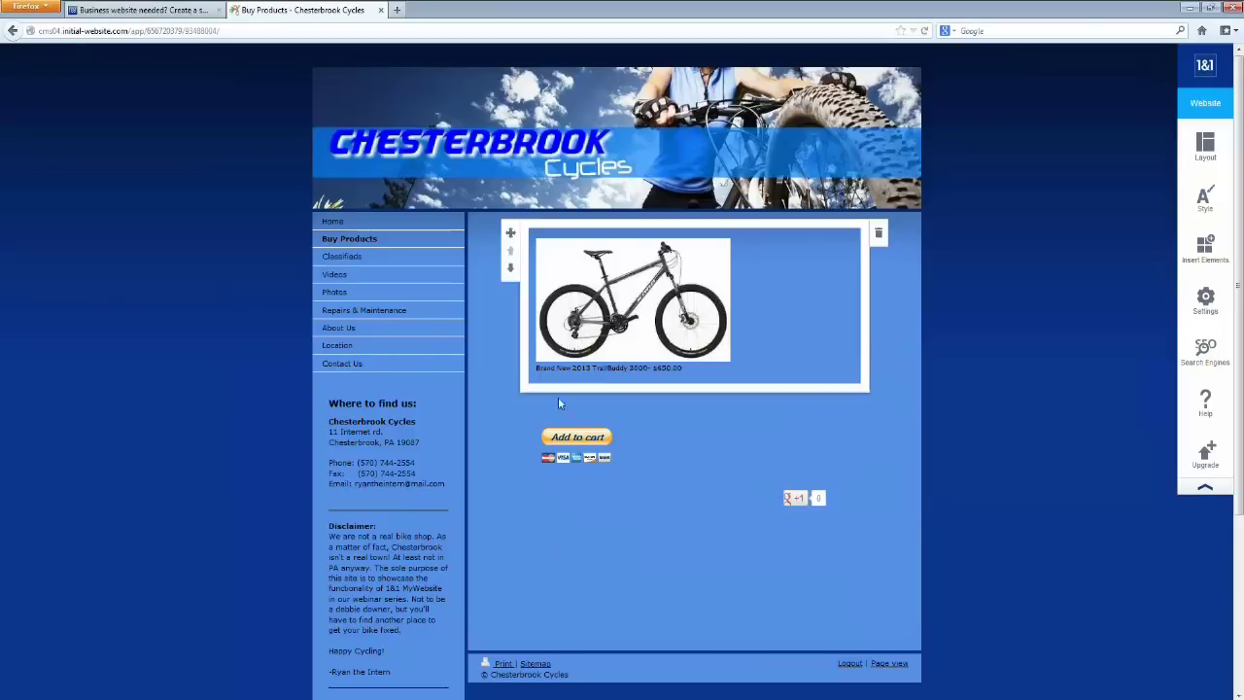
{"action": "mouse_move", "coordinate": [639, 387]}
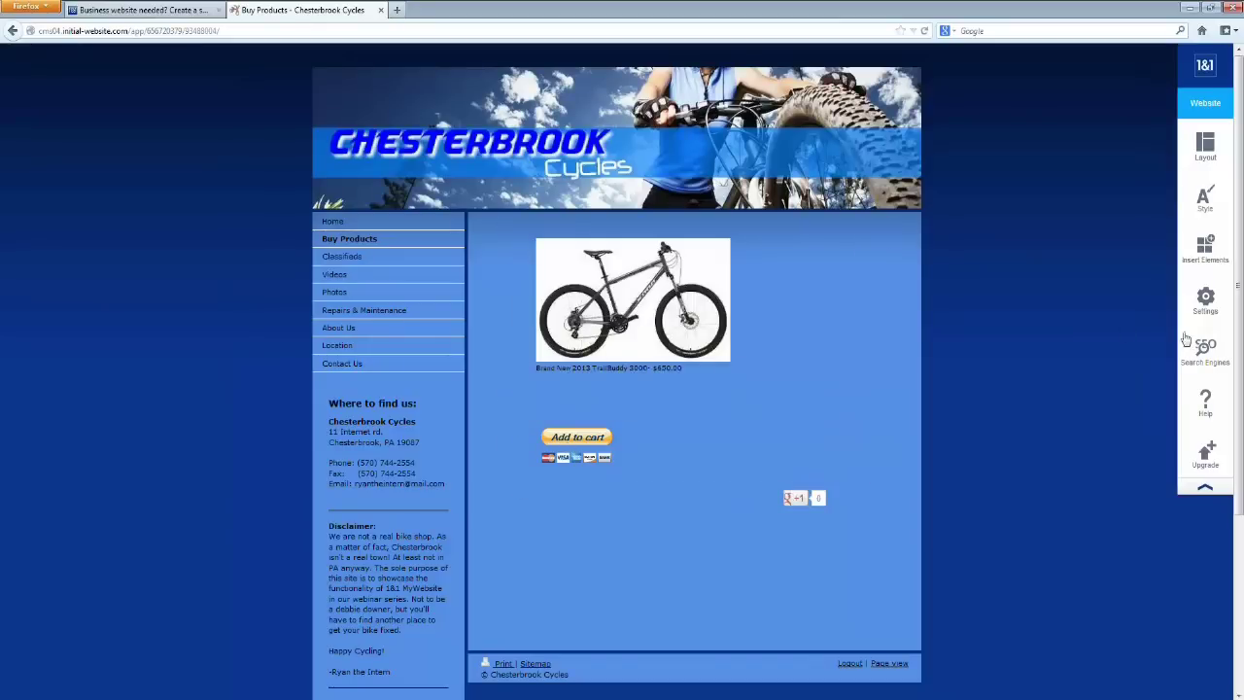
Insert the PayPal Buy web app on the Buy Products page below the existing Add to cart button and start its e-mail address entry
{"action": "left_click", "coordinate": [1204, 249]}
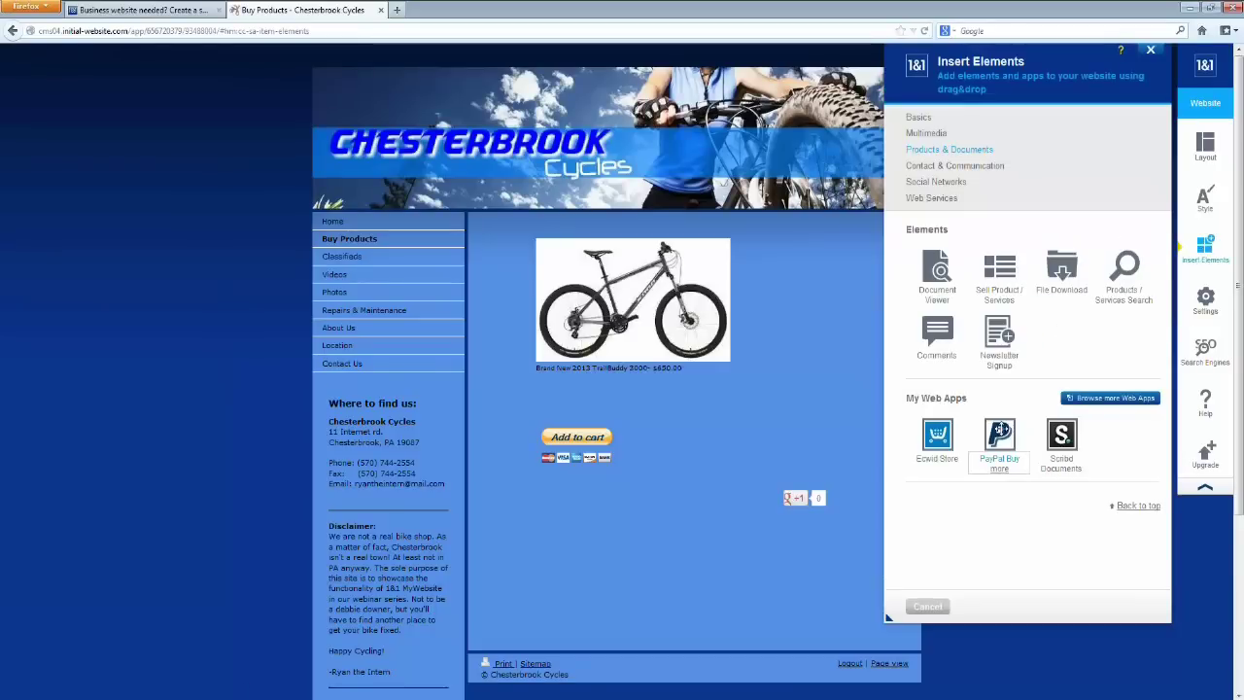
{"action": "left_click_drag", "start_coordinate": [999, 432], "coordinate": [675, 527]}
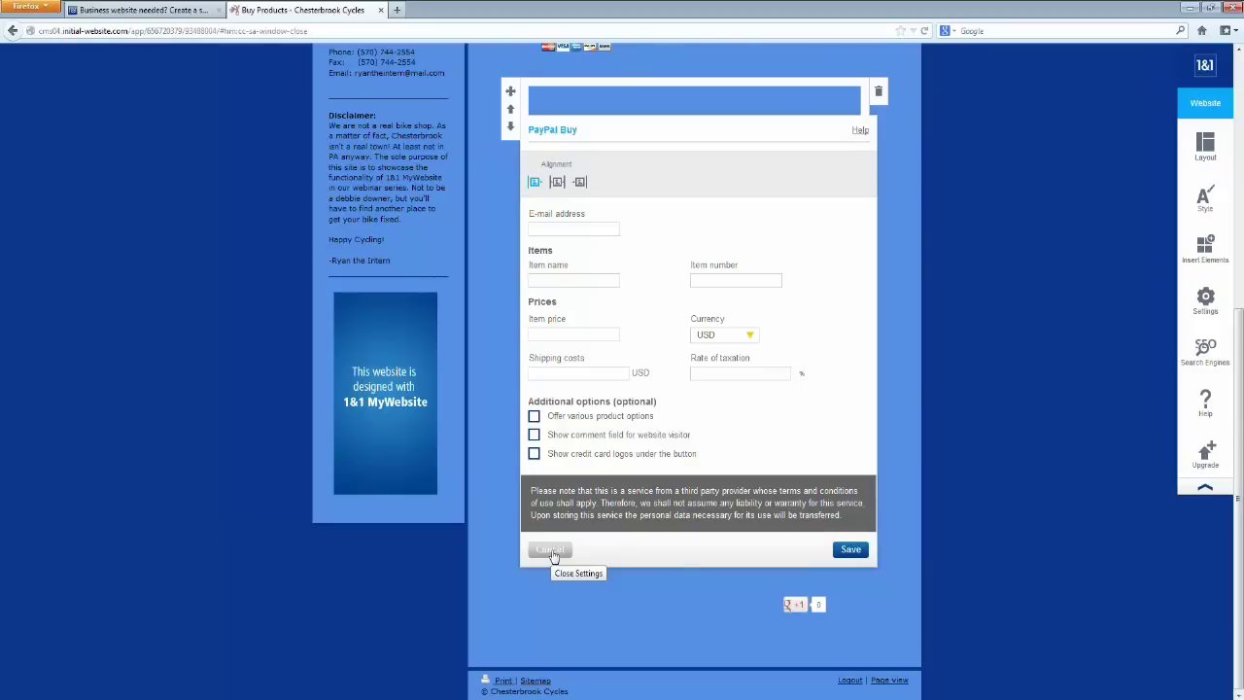
{"action": "left_click", "coordinate": [550, 231]}
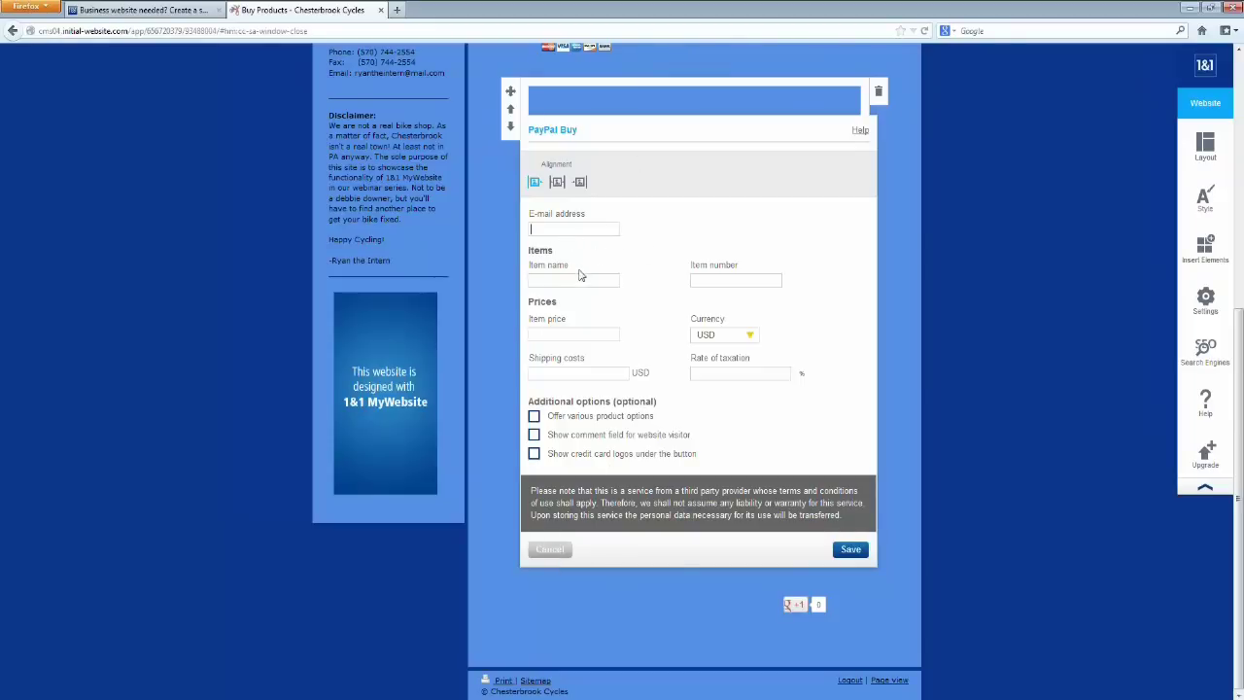
{"action": "scroll", "coordinate": [670, 266], "scroll_direction": "up", "scroll_amount": 1}
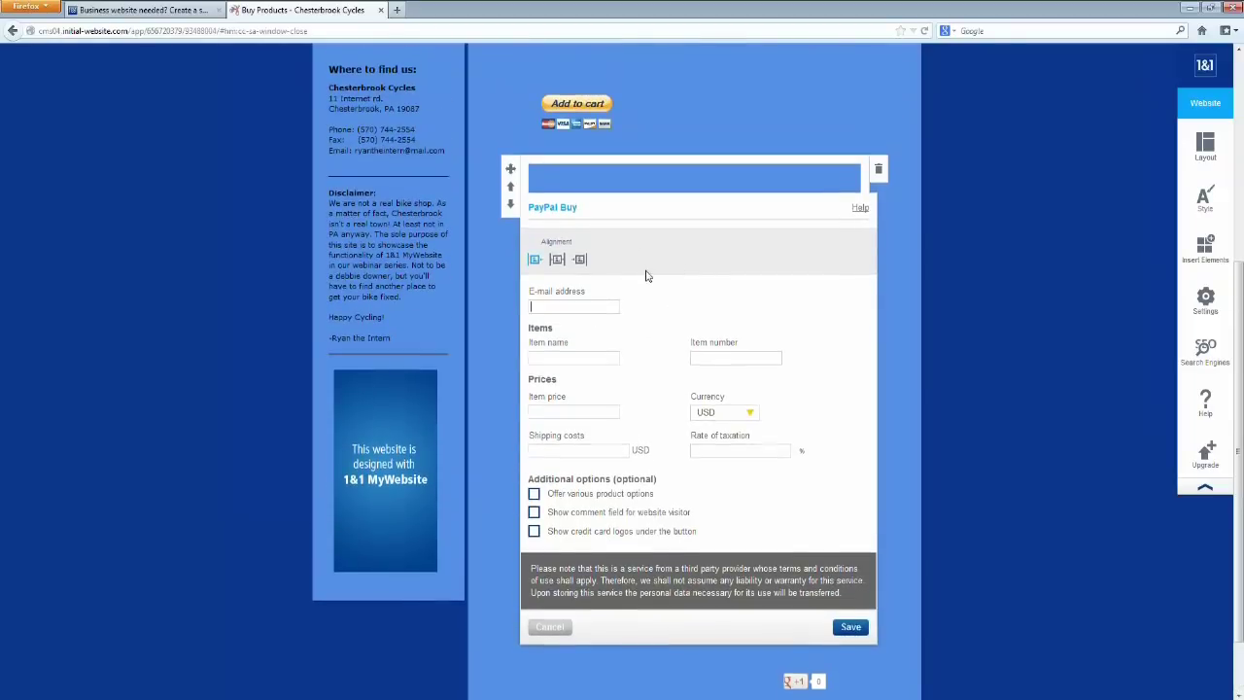
{"action": "scroll", "coordinate": [647, 269], "scroll_direction": "up", "scroll_amount": 2}
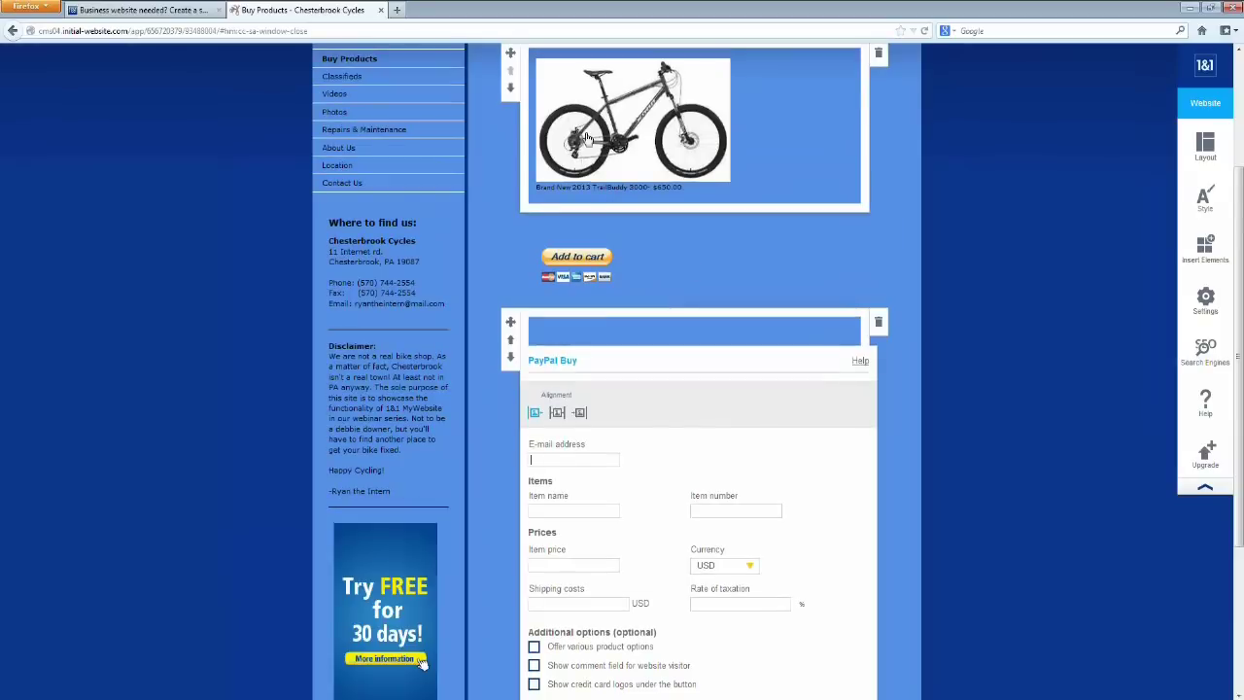
Look over the new PayPal Buy element's price fields and additional options, and cancel it without saving
{"action": "scroll", "coordinate": [641, 457], "scroll_direction": "down", "scroll_amount": 1}
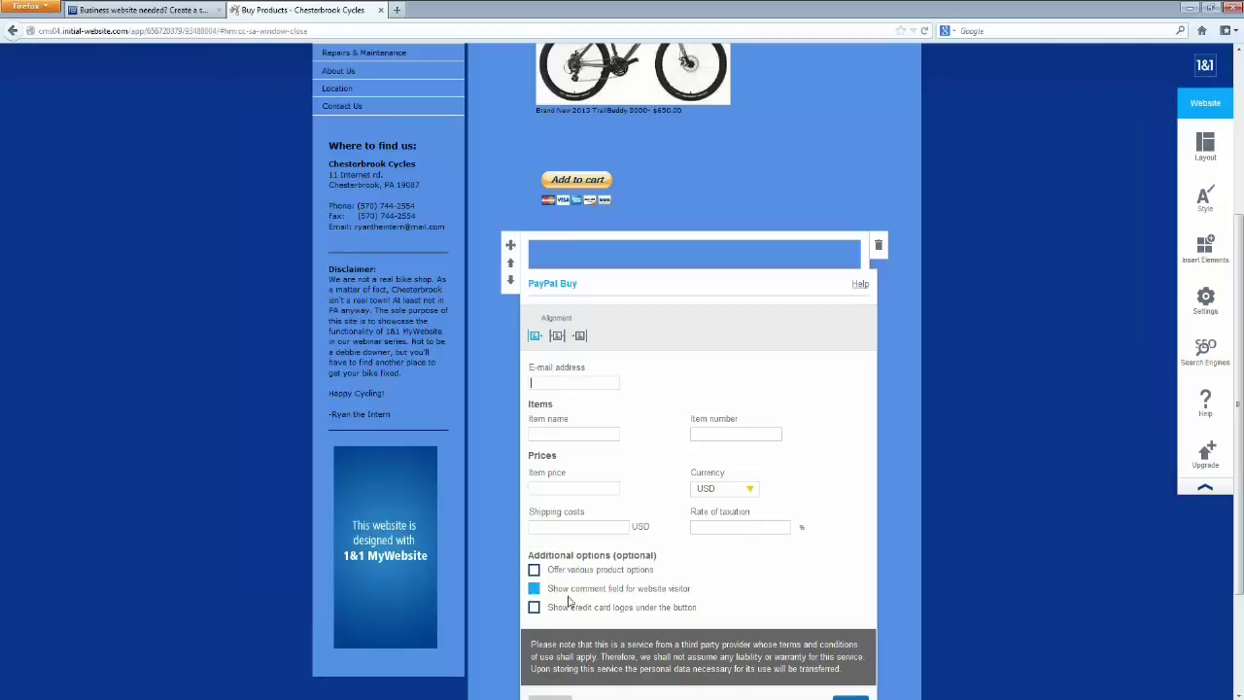
{"action": "left_click", "coordinate": [547, 571]}
{"action": "scroll", "coordinate": [636, 558], "scroll_direction": "down", "scroll_amount": 2}
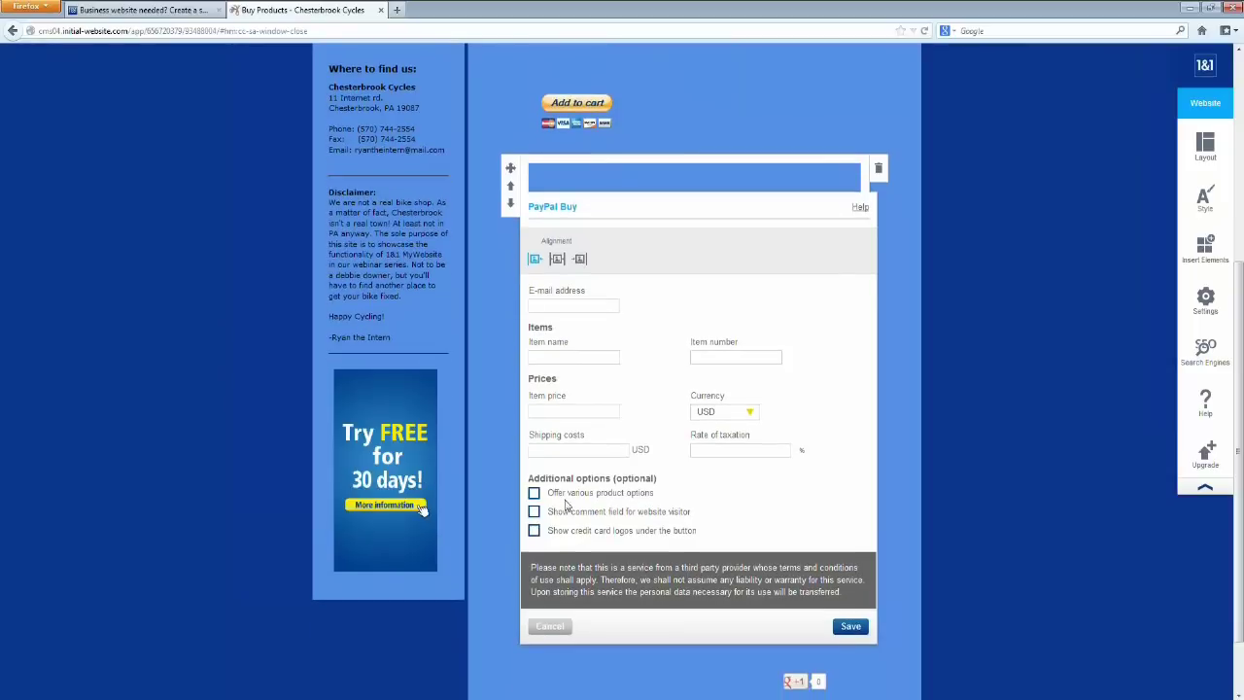
{"action": "left_click", "coordinate": [534, 492]}
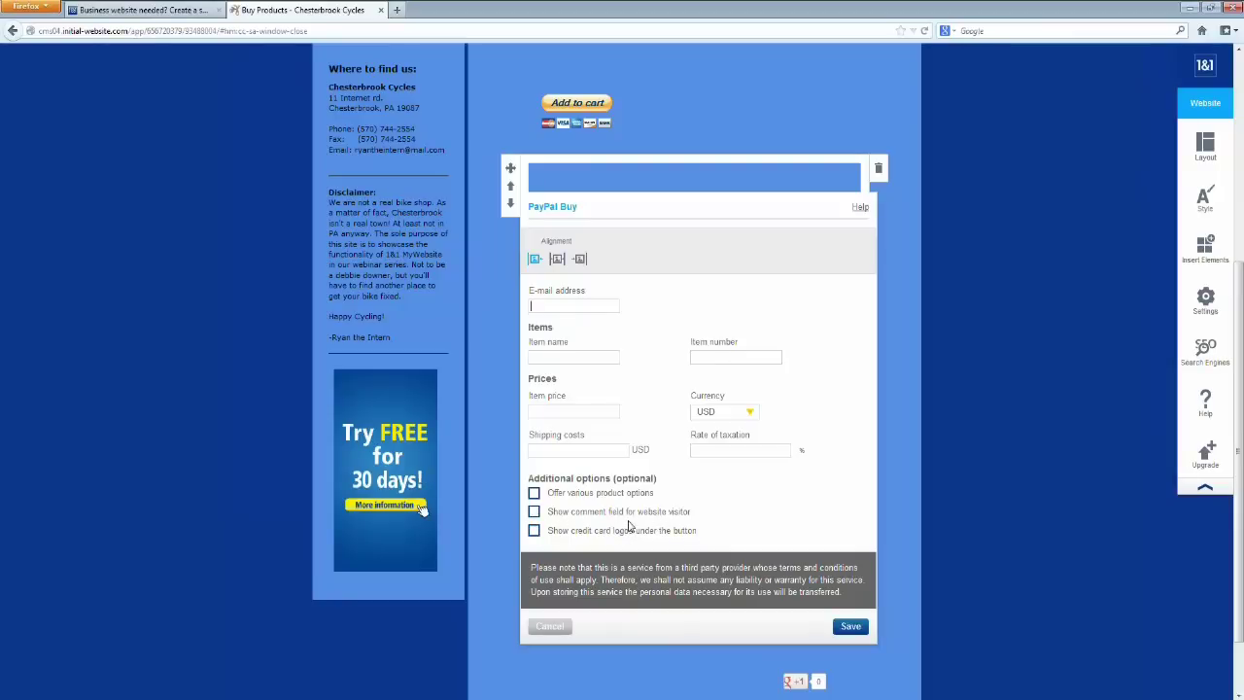
{"action": "left_click", "coordinate": [561, 537]}
{"action": "left_click", "coordinate": [560, 630]}
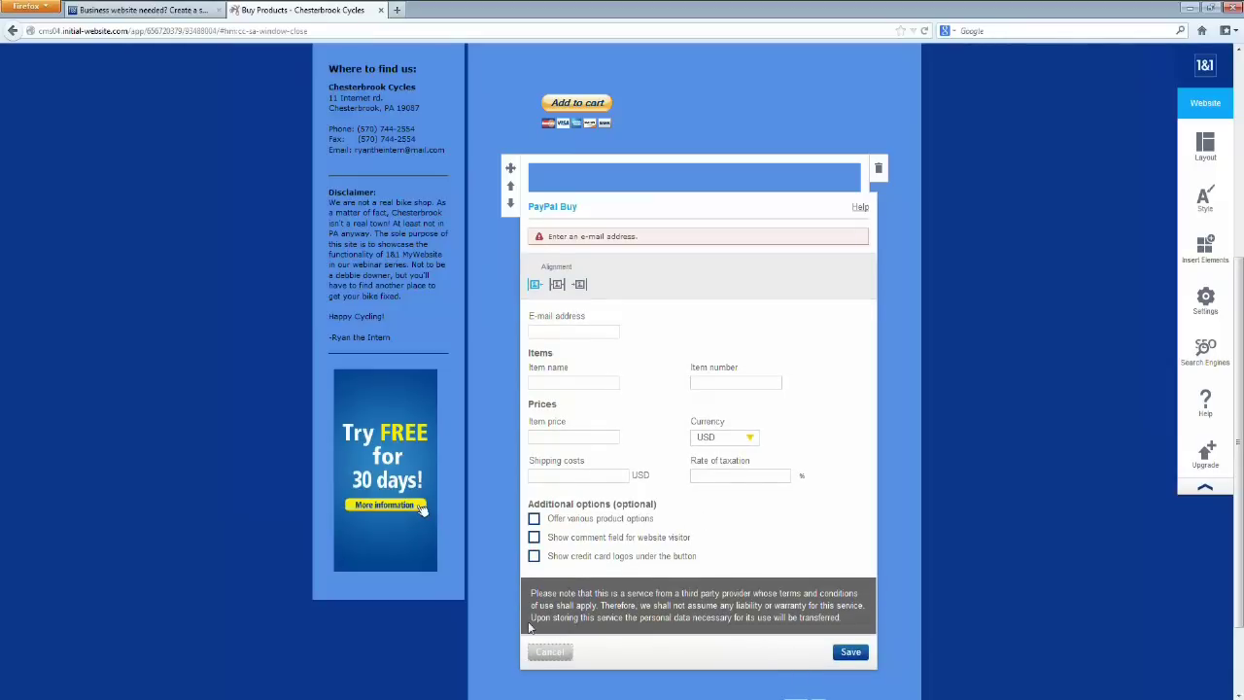
{"action": "left_click", "coordinate": [556, 653]}
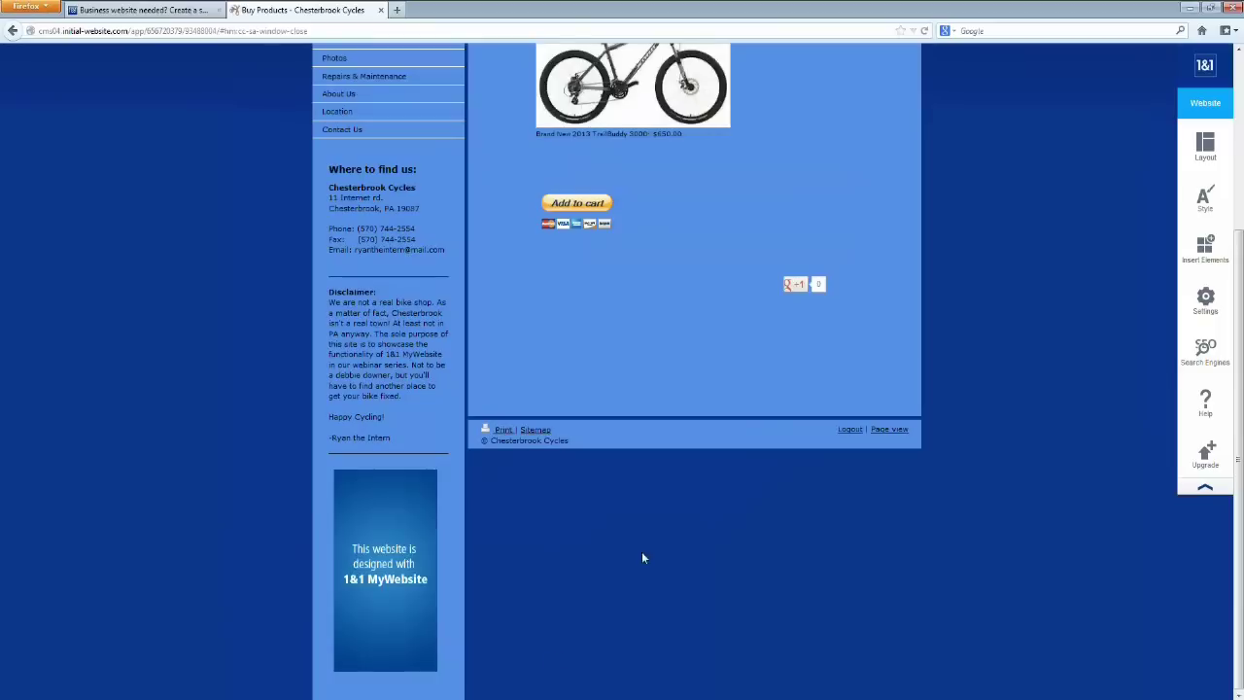
Review the existing Add to cart button's PayPal Buy settings for TrailBuddy 3000 and save them
{"action": "left_click", "coordinate": [639, 224]}
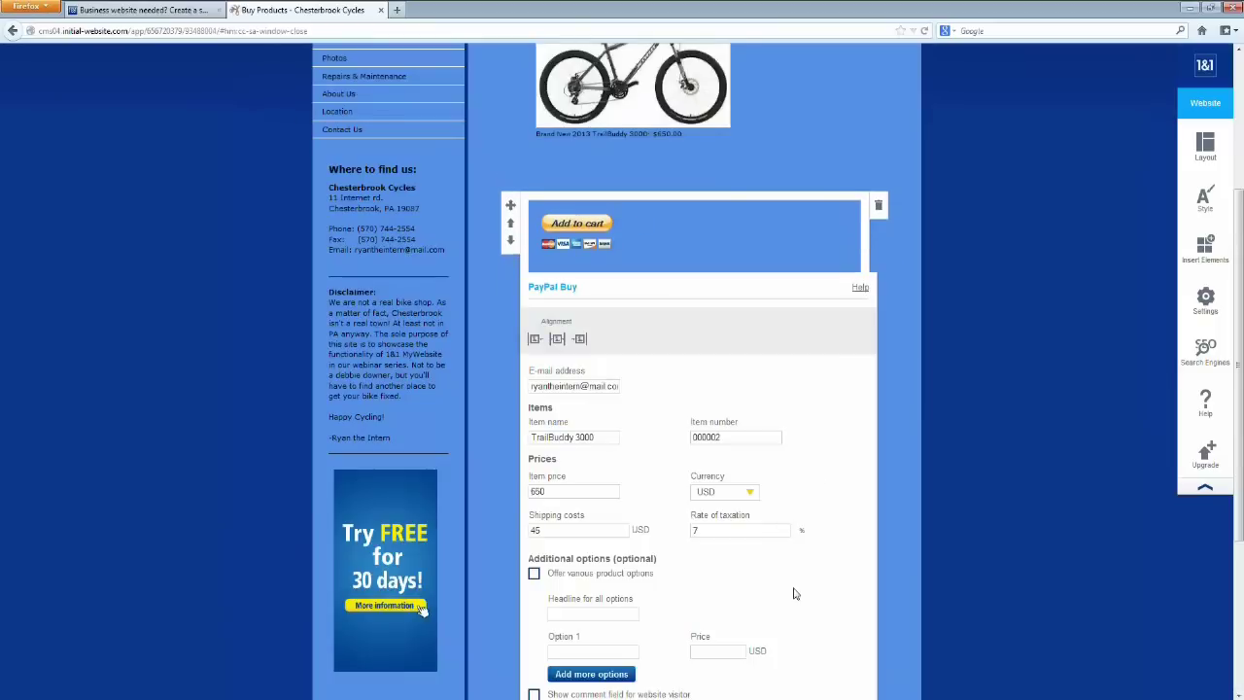
{"action": "scroll", "coordinate": [716, 589], "scroll_direction": "down", "scroll_amount": 2}
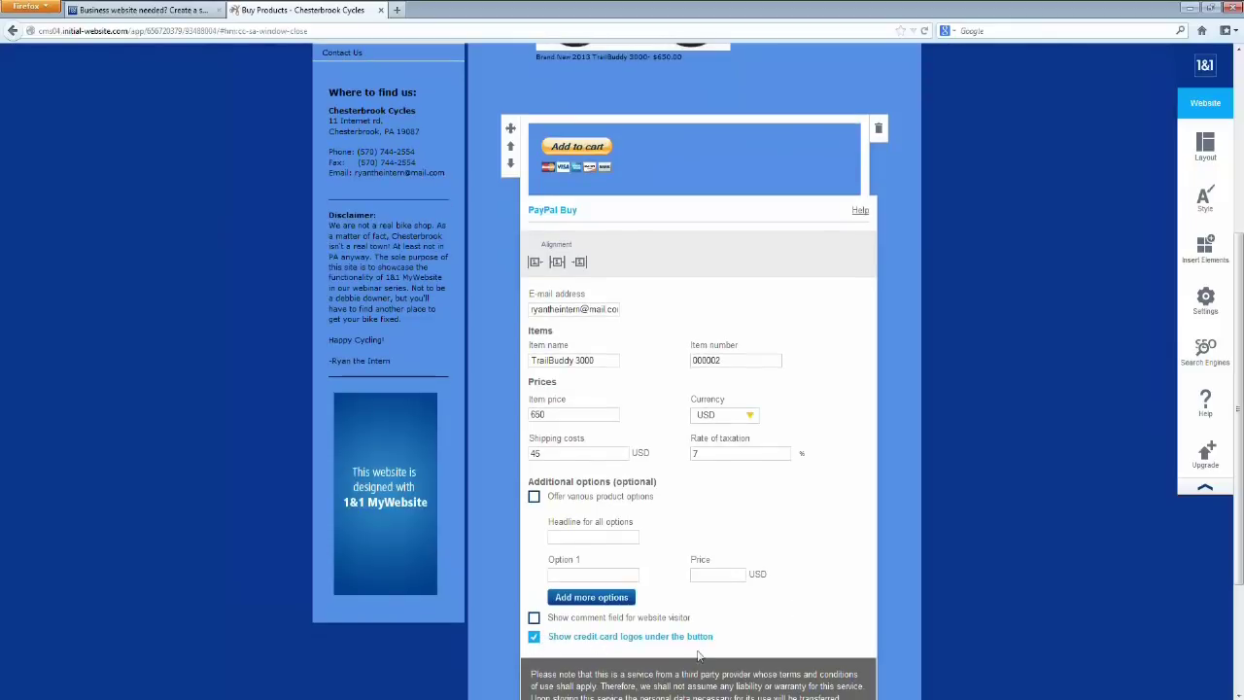
{"action": "scroll", "coordinate": [697, 654], "scroll_direction": "down", "scroll_amount": 2}
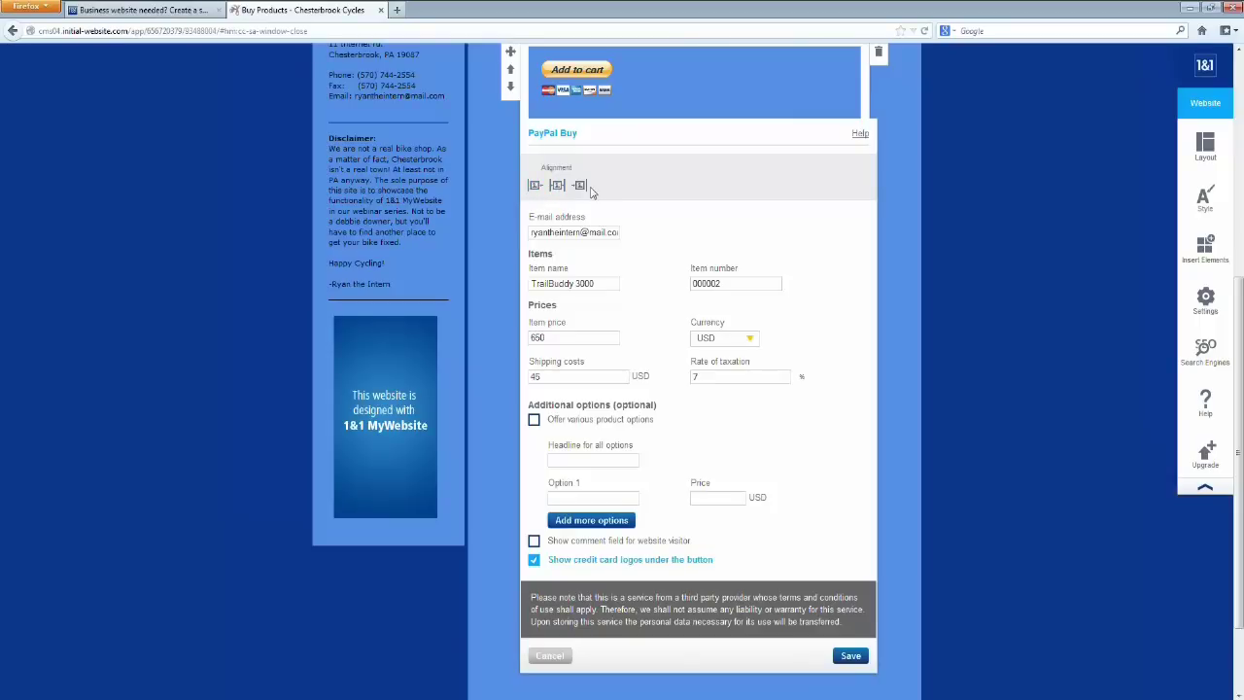
{"action": "left_click", "coordinate": [850, 656]}
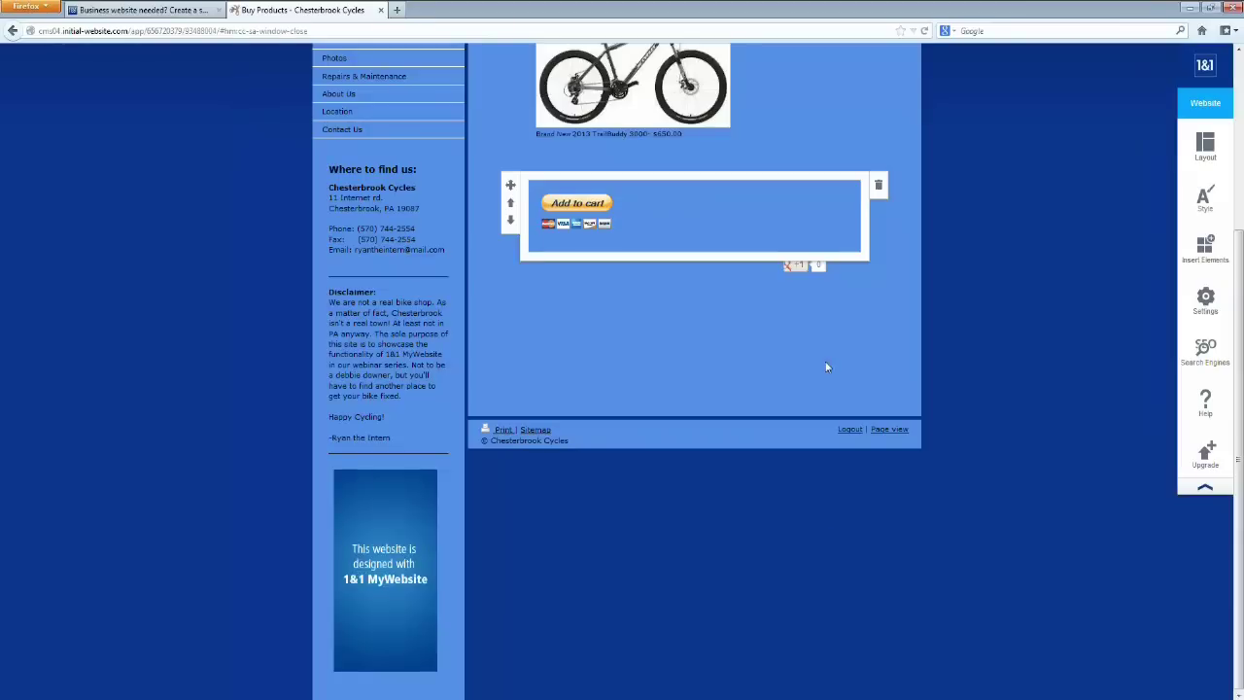
Test the Add to cart button in page view, check the PayPal shopping cart, and continue shopping to return to the site
{"action": "left_click", "coordinate": [902, 433]}
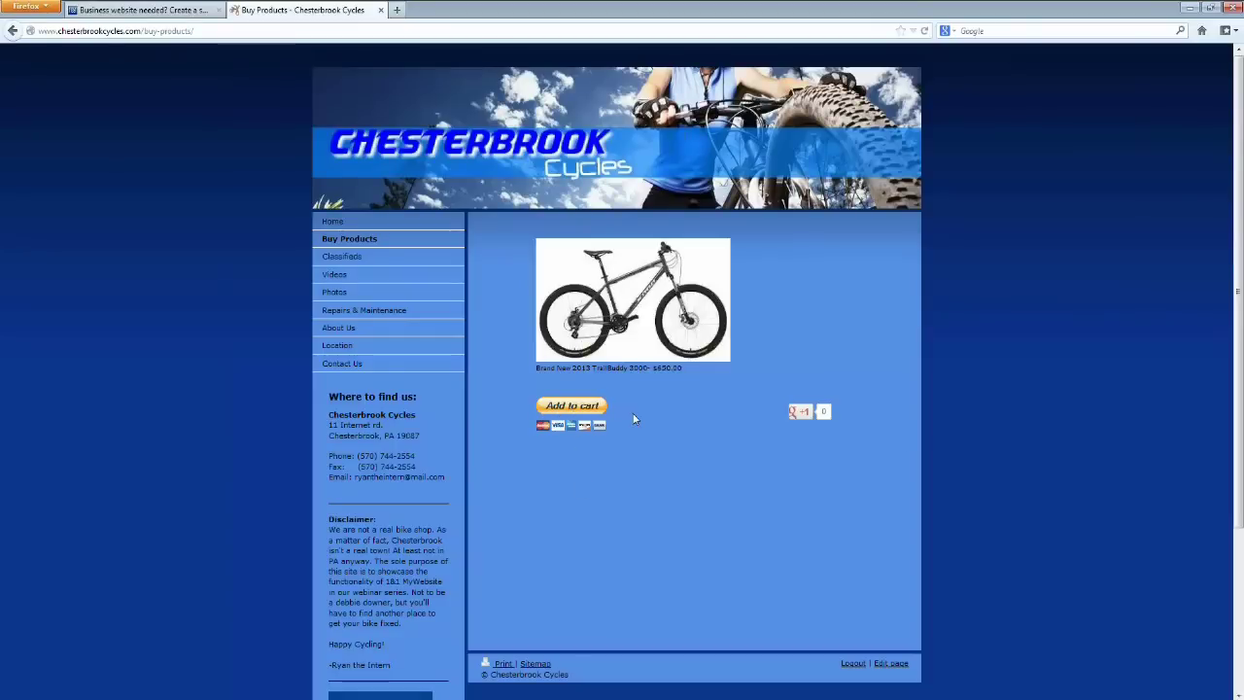
{"action": "left_click", "coordinate": [574, 409]}
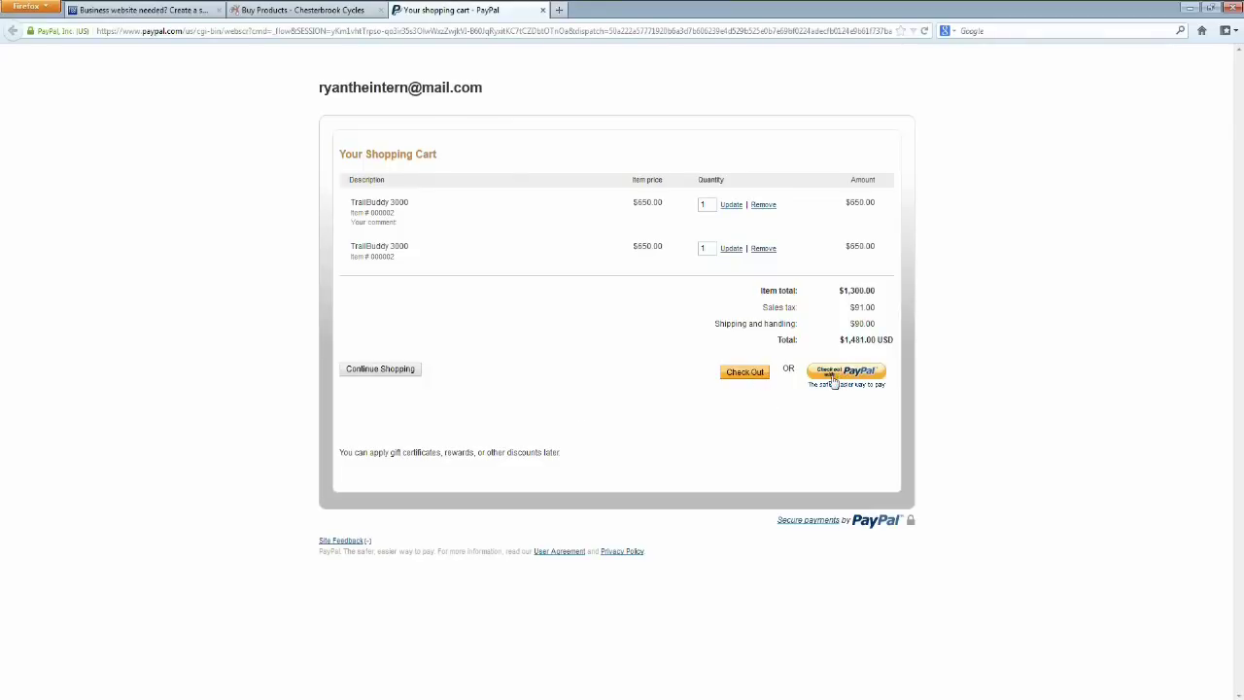
{"action": "left_click", "coordinate": [382, 372]}
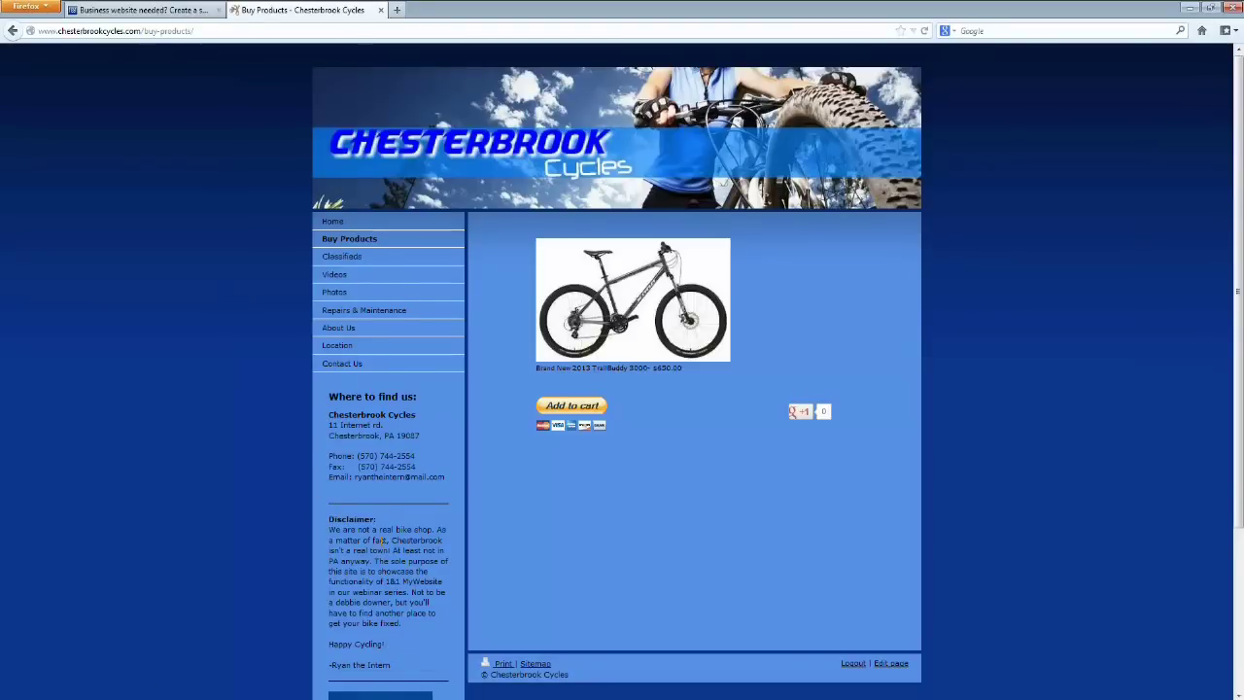
Return the page to editing and insert the Facebook web app in the sidebar between the contact details and the disclaimer
{"action": "left_click", "coordinate": [892, 666]}
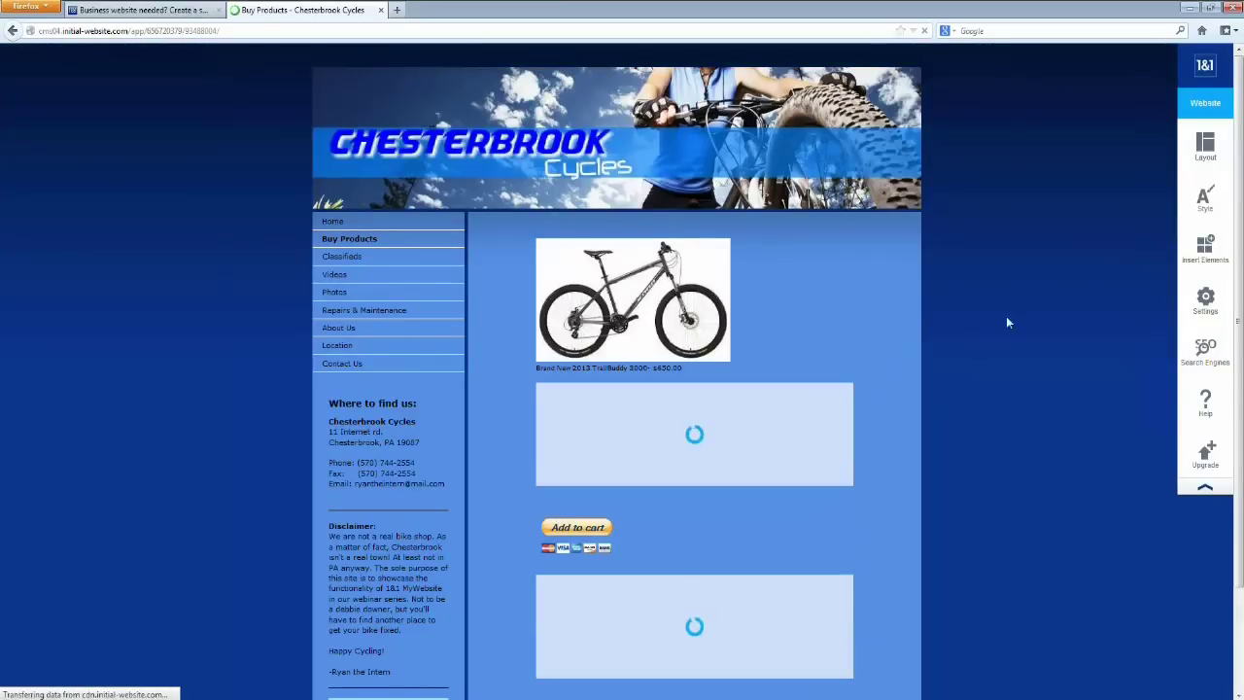
{"action": "left_click", "coordinate": [1206, 249]}
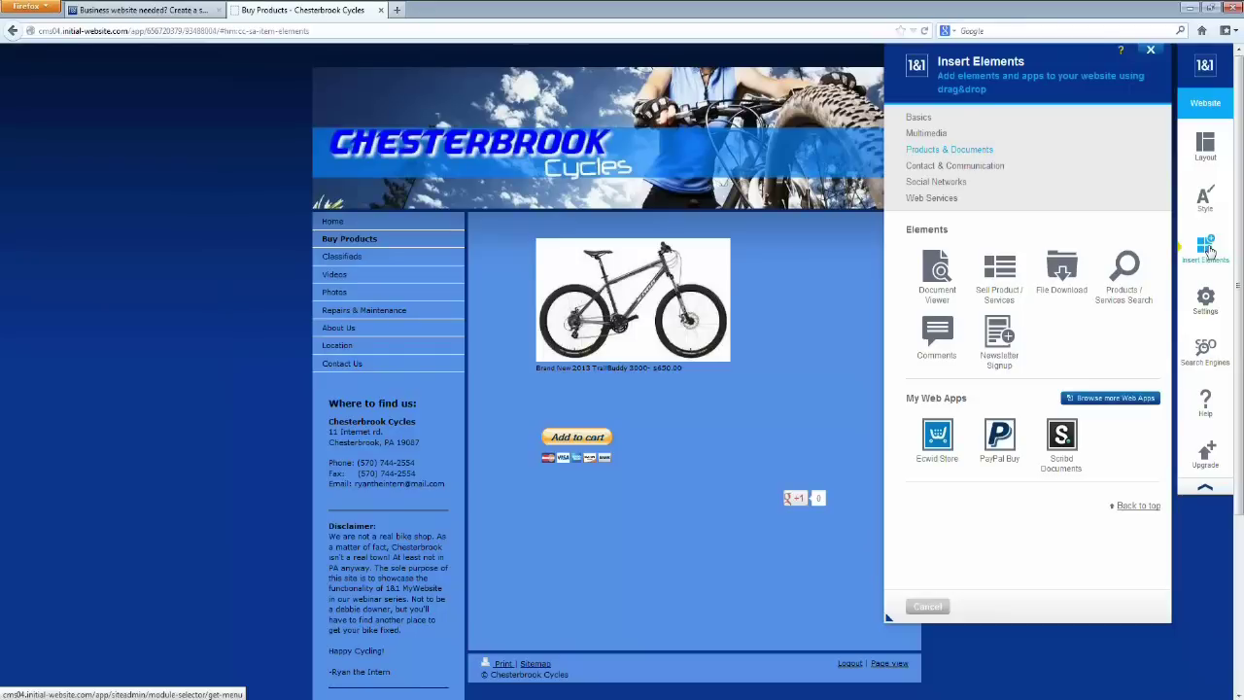
{"action": "left_click", "coordinate": [935, 183]}
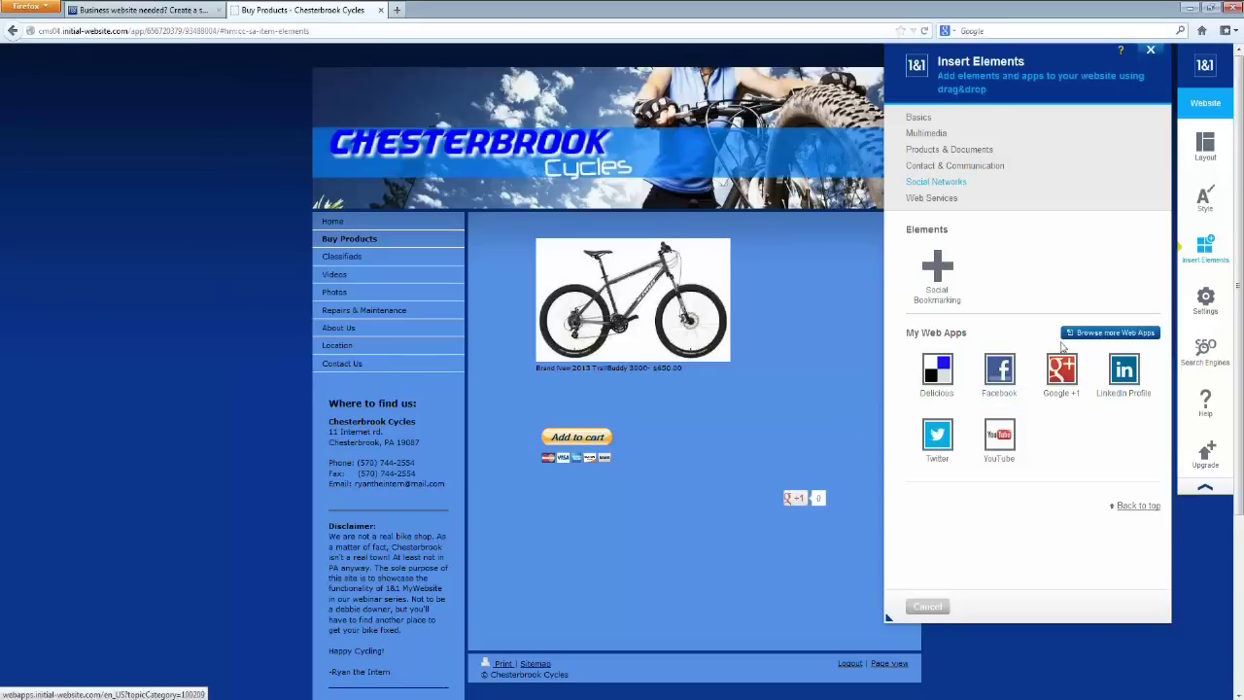
{"action": "left_click_drag", "start_coordinate": [999, 370], "coordinate": [381, 550]}
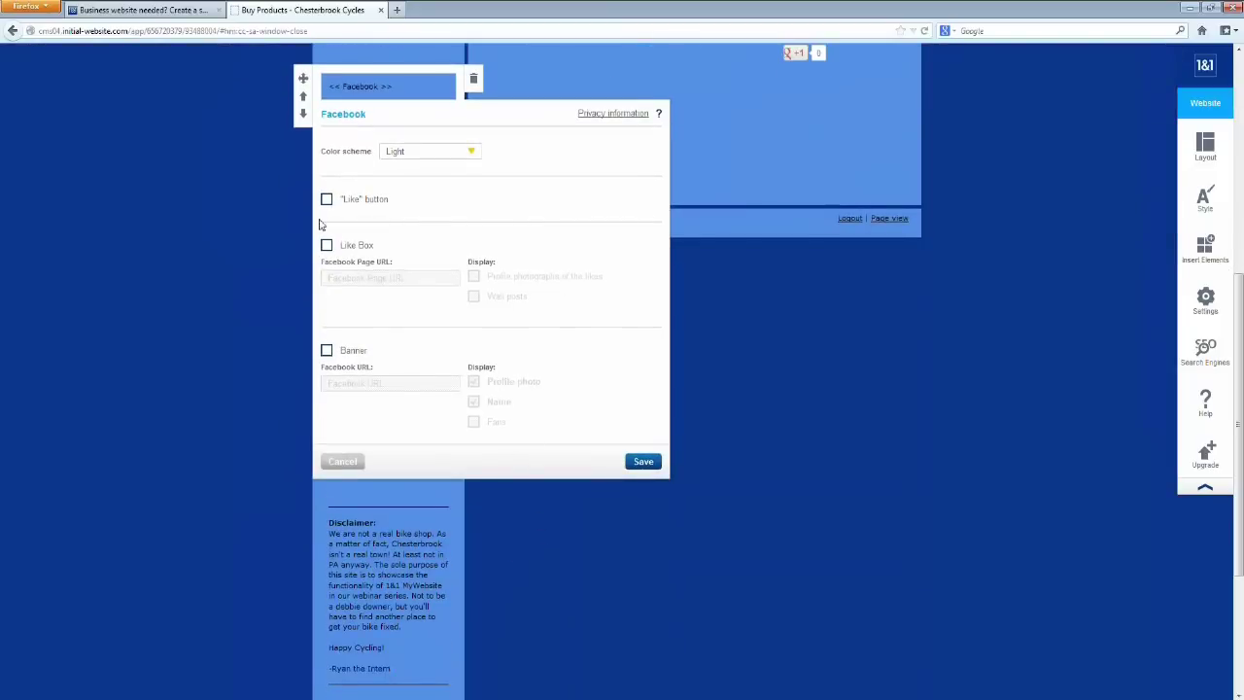
{"action": "left_click", "coordinate": [471, 155]}
{"action": "left_click", "coordinate": [428, 185]}
{"action": "left_click", "coordinate": [328, 246]}
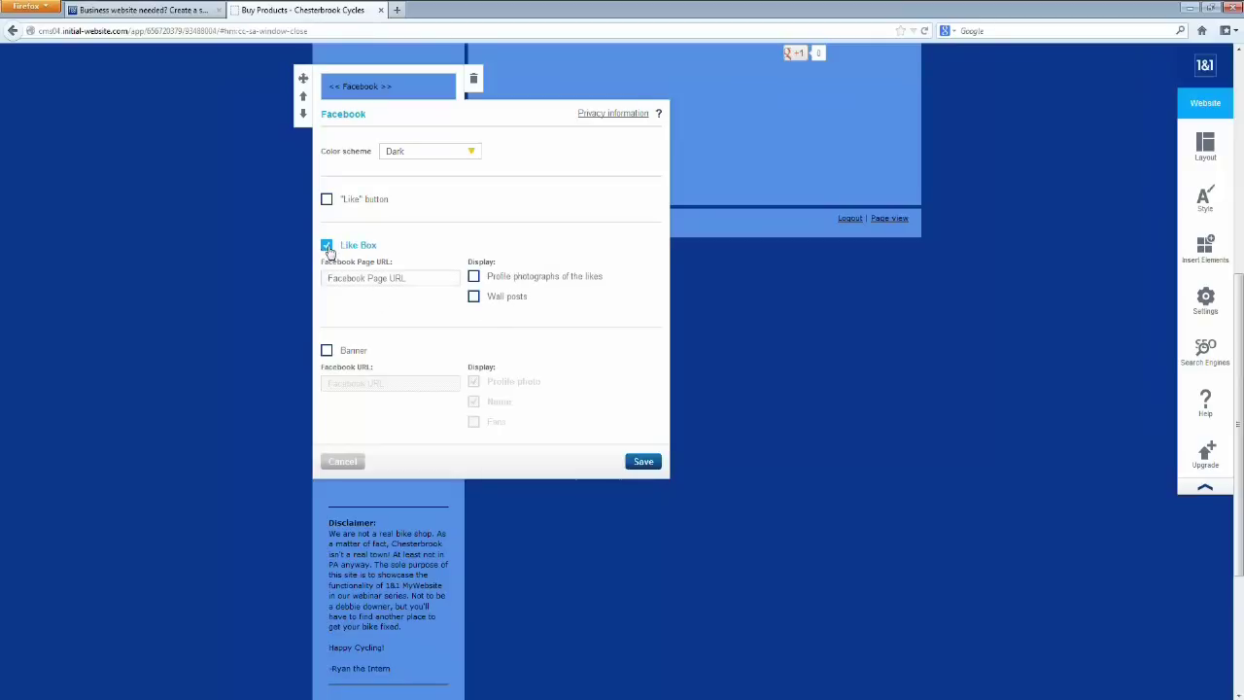
{"action": "left_click", "coordinate": [408, 281]}
{"action": "type", "text": "www"}
{"action": "type", "text": ".facebook"}
{"action": "type", "text": ".com/1"}
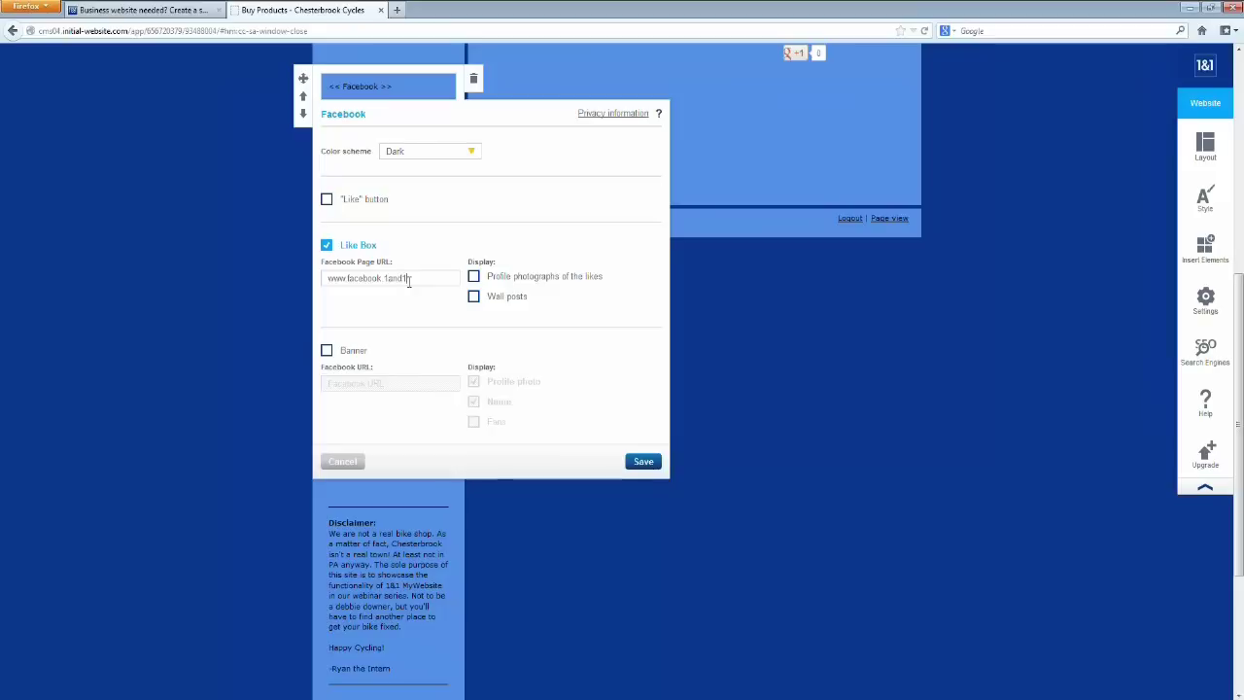
{"action": "type", "text": "and1"}
{"action": "left_click", "coordinate": [643, 461]}
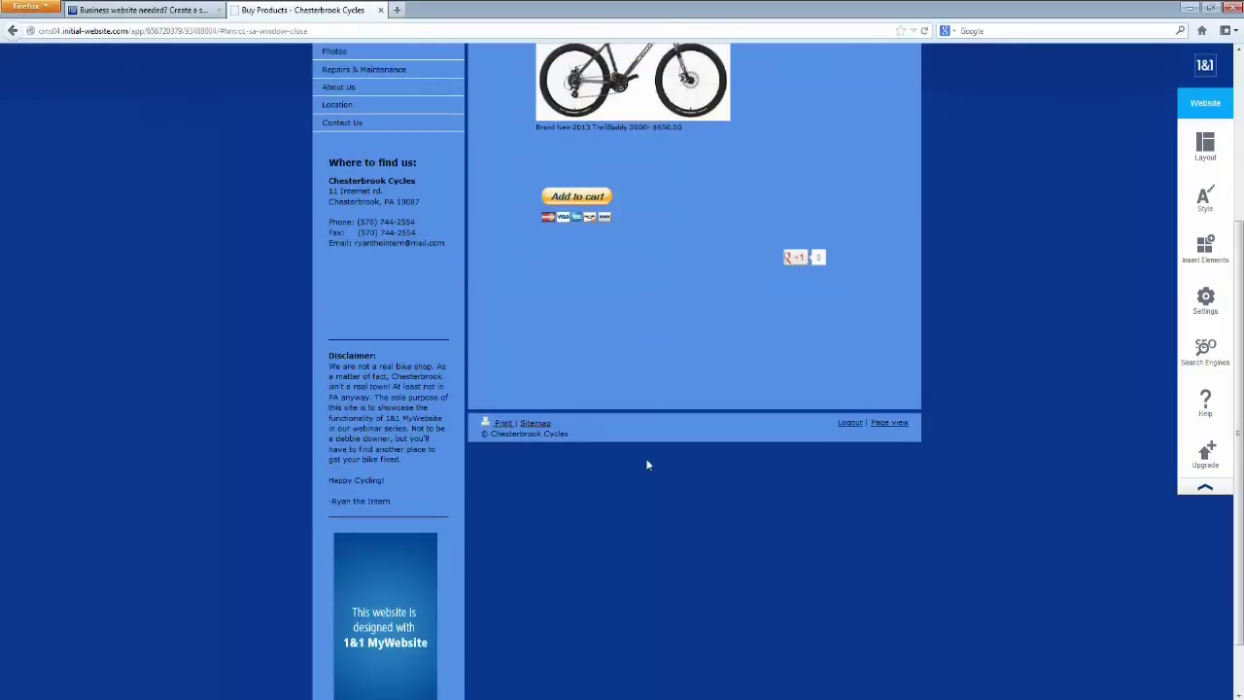
Check the Facebook Like Box in page view, follow its link to the 1&1 Internet, Inc. Facebook page, and return to the site
{"action": "mouse_move", "coordinate": [387, 302]}
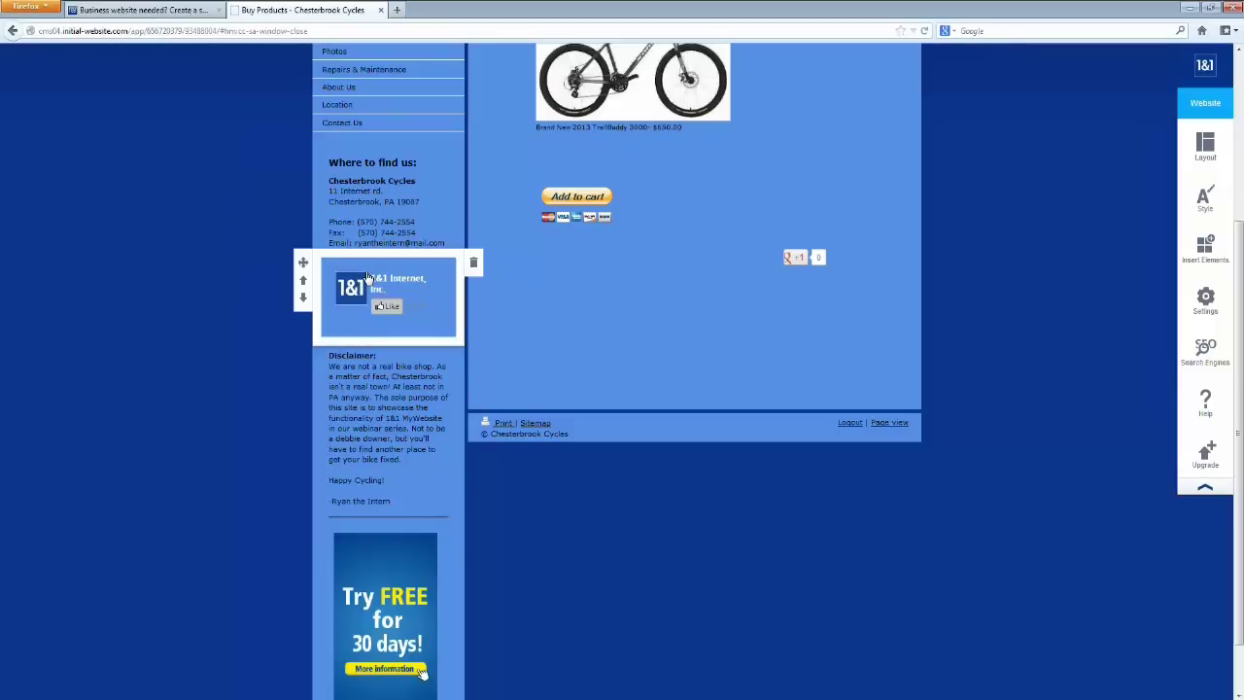
{"action": "left_click_drag", "start_coordinate": [370, 283], "coordinate": [611, 353]}
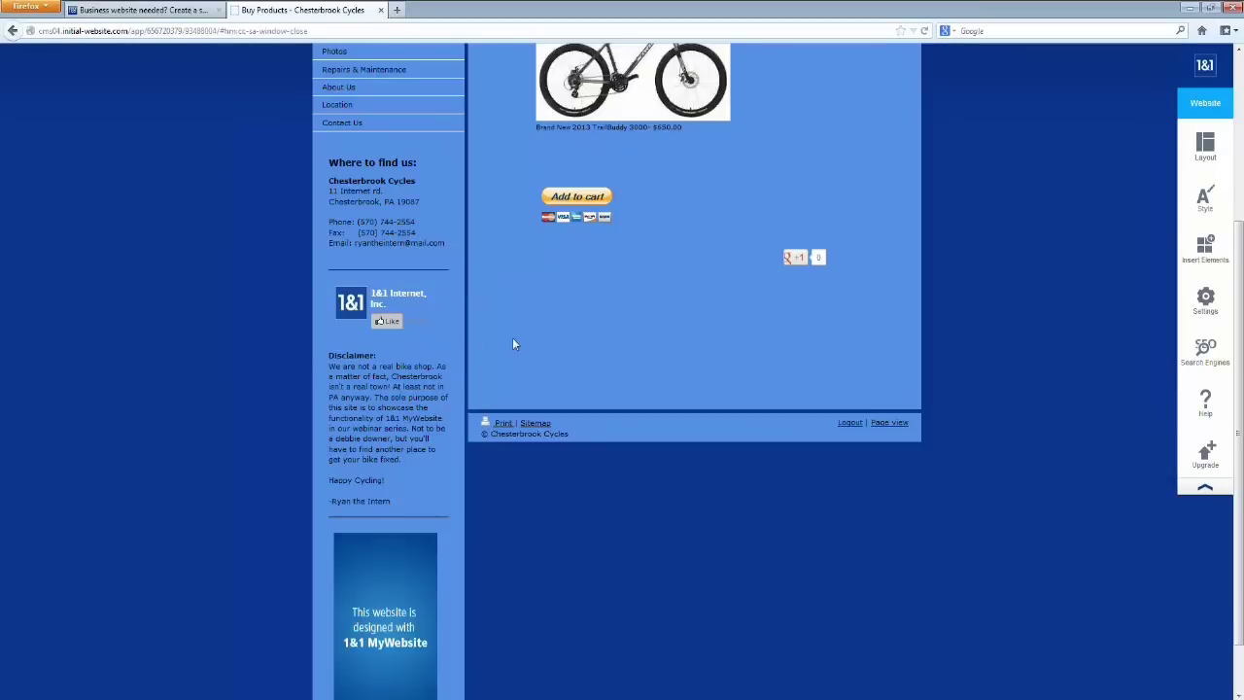
{"action": "left_click", "coordinate": [904, 424]}
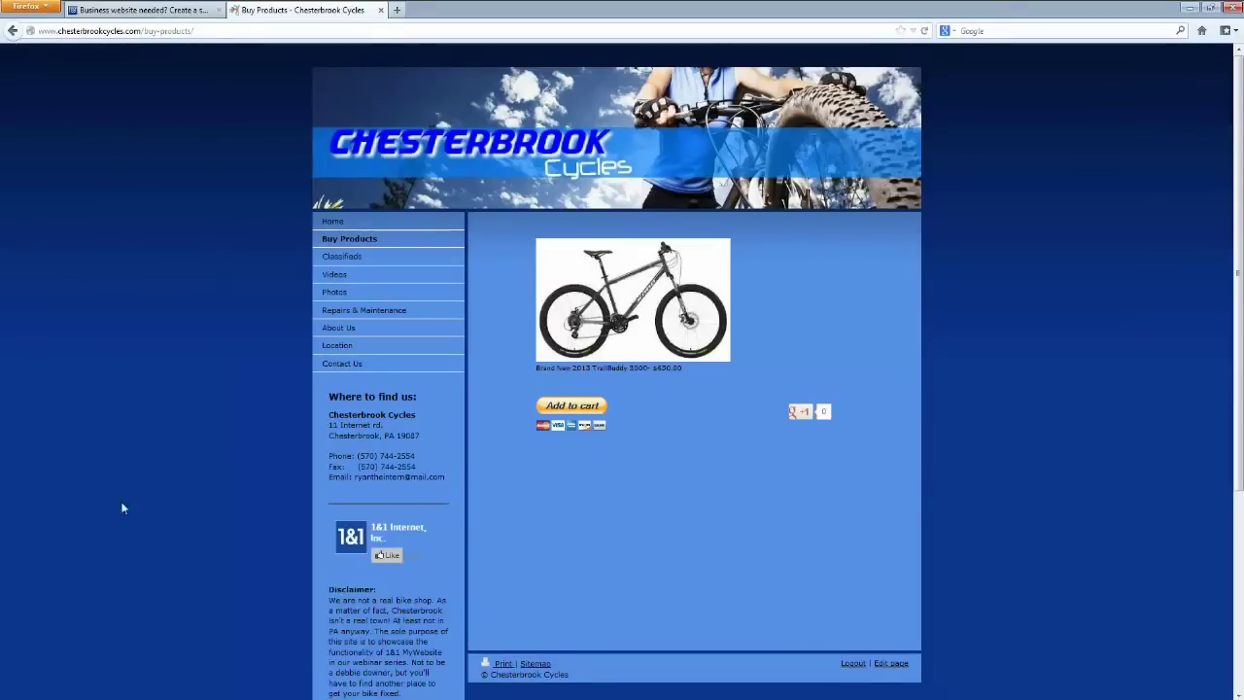
{"action": "scroll", "coordinate": [389, 476], "scroll_direction": "down", "scroll_amount": 2}
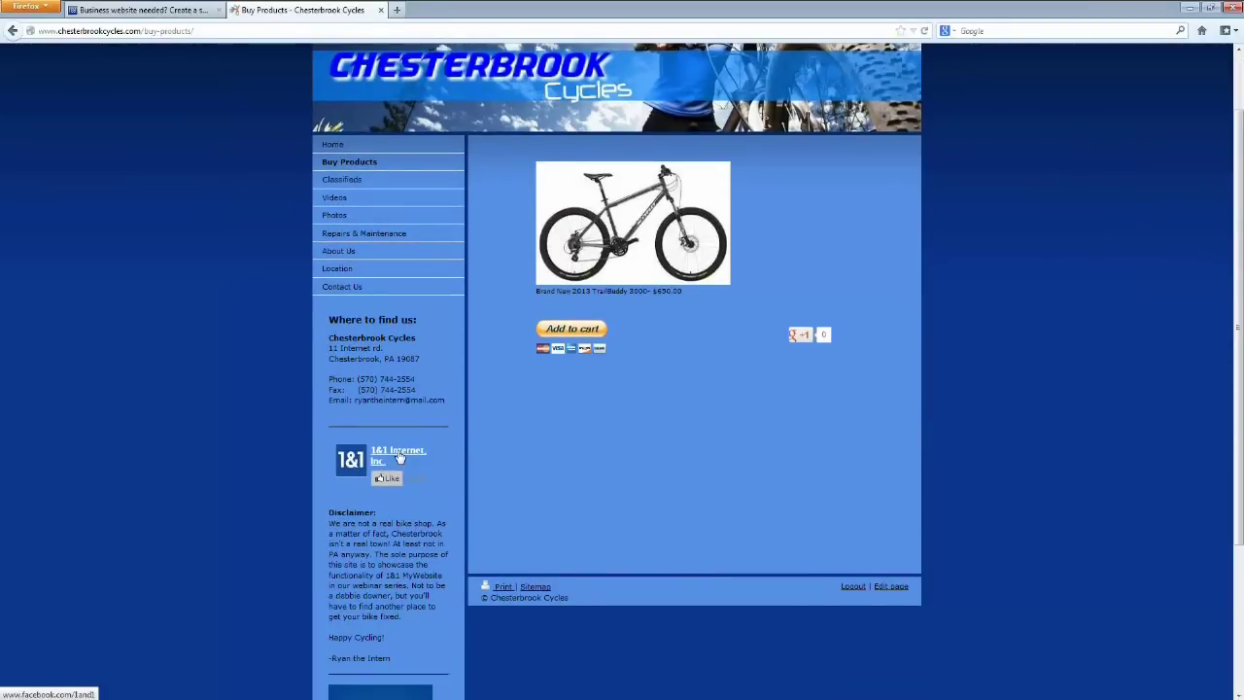
{"action": "left_click", "coordinate": [398, 456]}
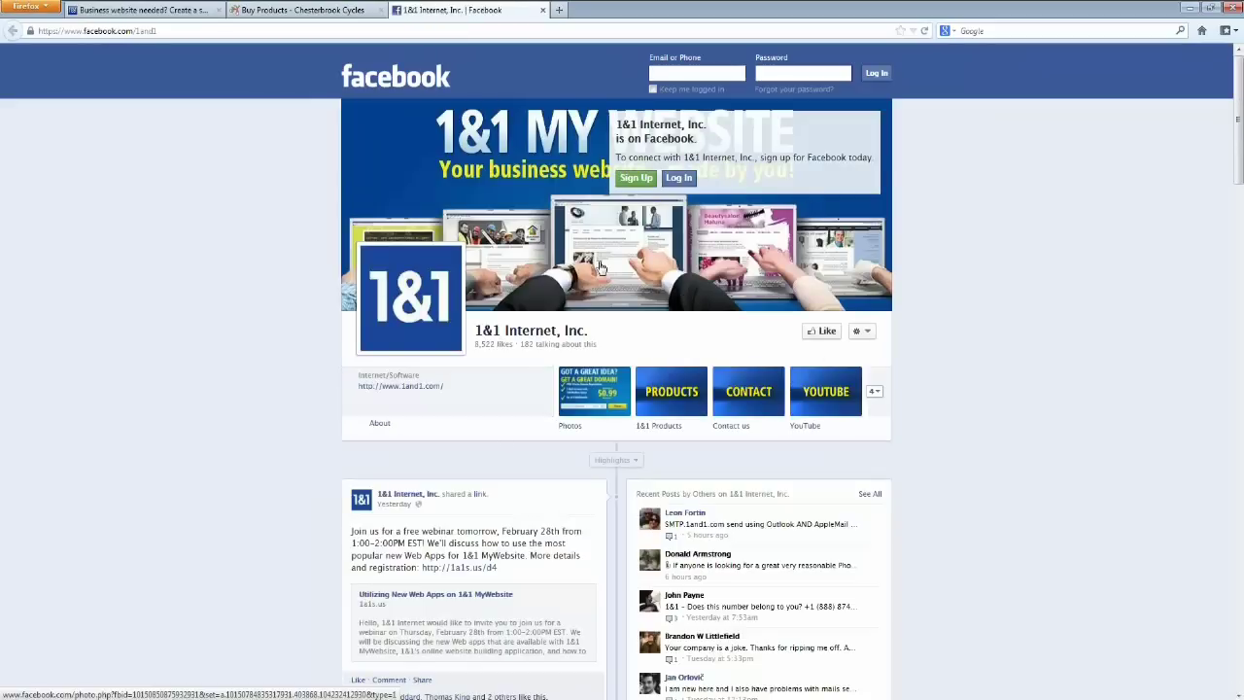
{"action": "left_click", "coordinate": [294, 11]}
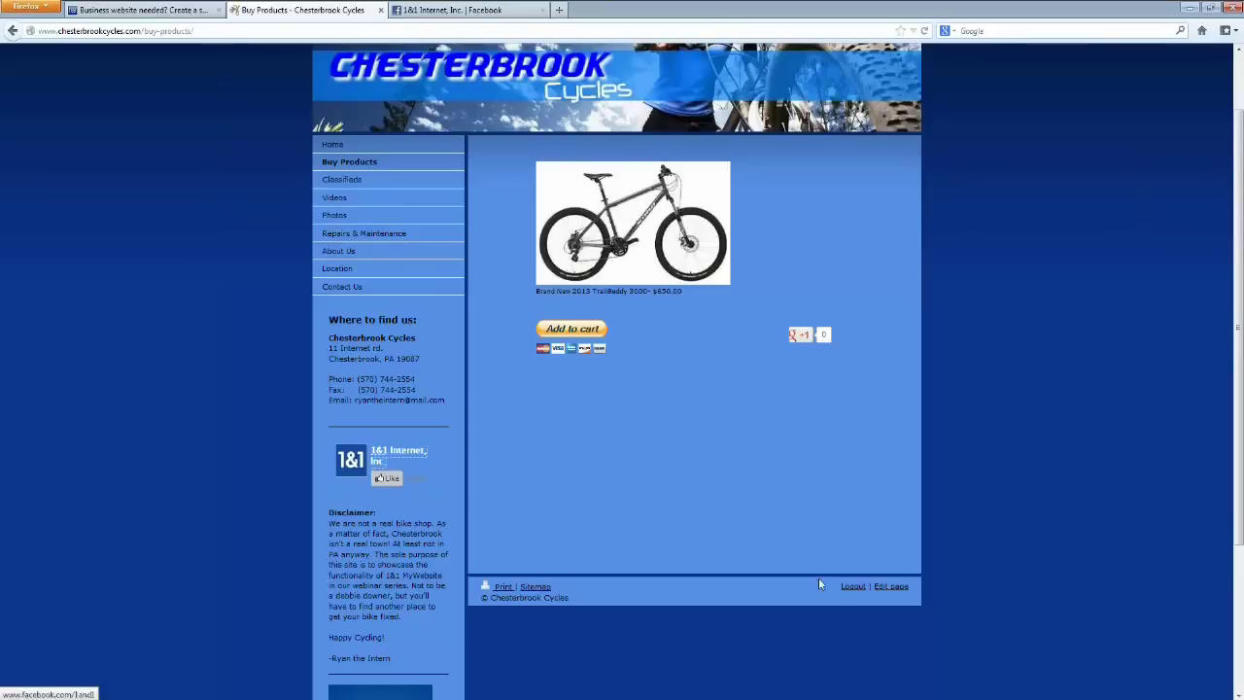
Return the page to editing, review the sidebar Facebook app's settings, and close them without saving
{"action": "left_click", "coordinate": [891, 588]}
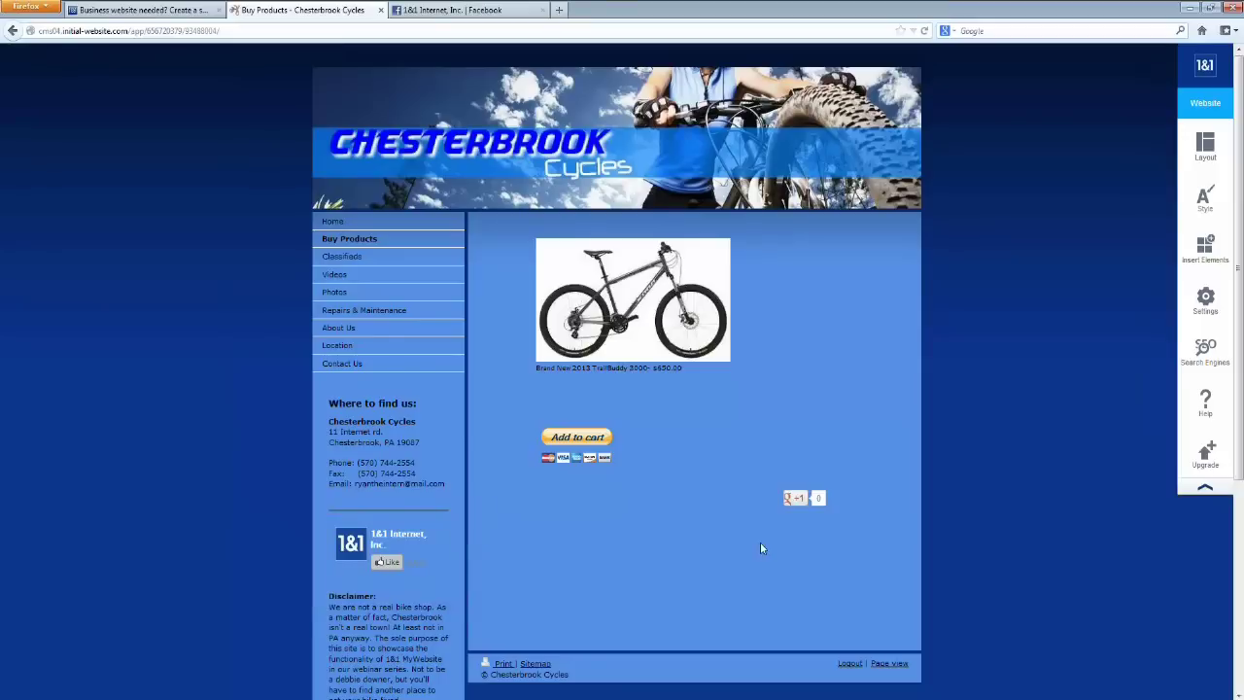
{"action": "left_click", "coordinate": [408, 550]}
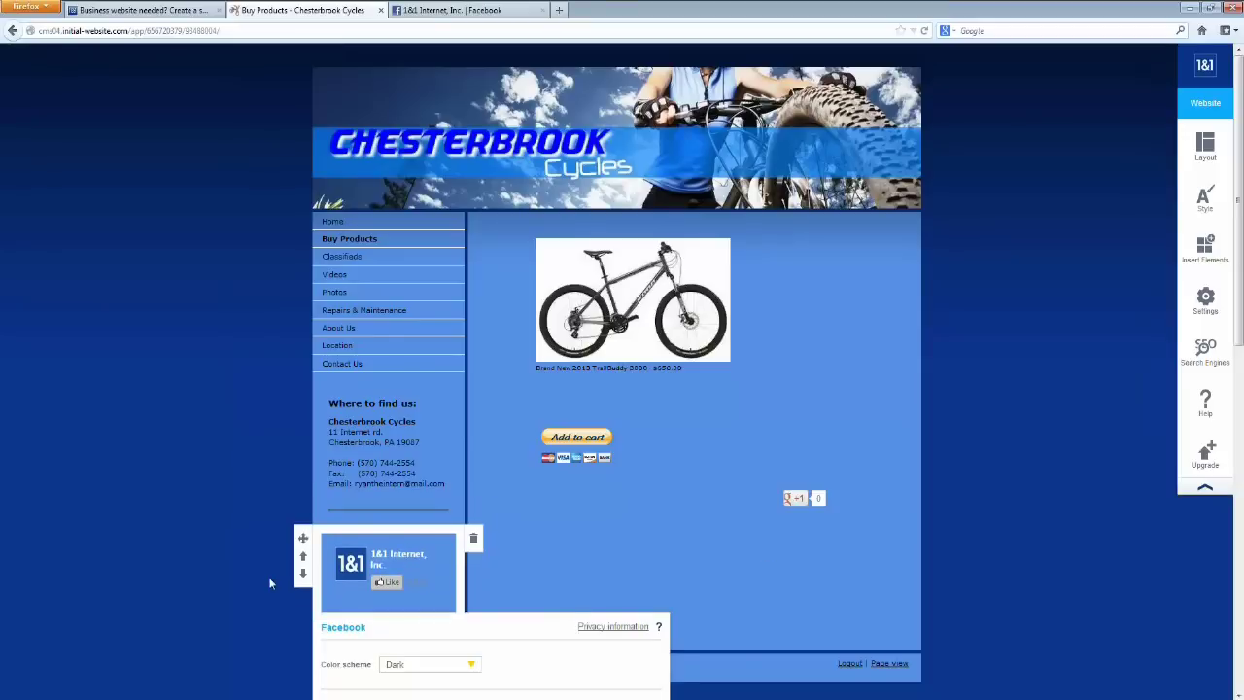
{"action": "scroll", "coordinate": [271, 583], "scroll_direction": "down", "scroll_amount": 1}
{"action": "scroll", "coordinate": [271, 584], "scroll_direction": "down", "scroll_amount": 3}
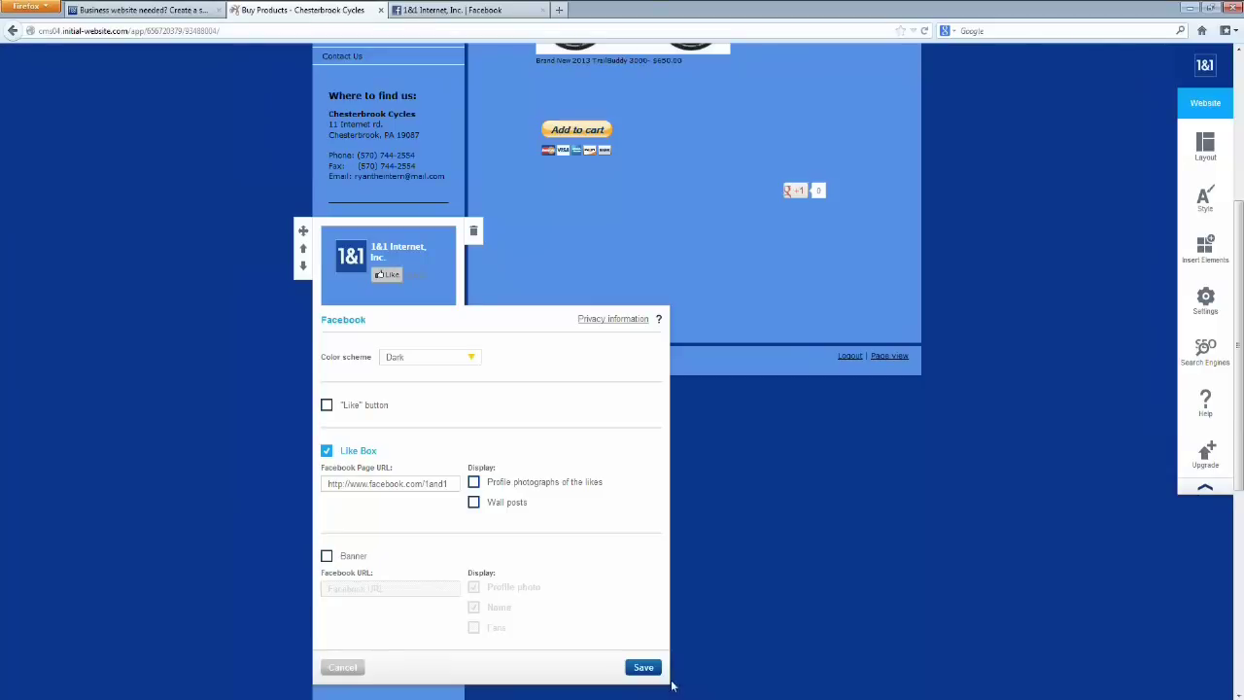
{"action": "left_click", "coordinate": [337, 669]}
{"action": "scroll", "coordinate": [583, 500], "scroll_direction": "up", "scroll_amount": 1}
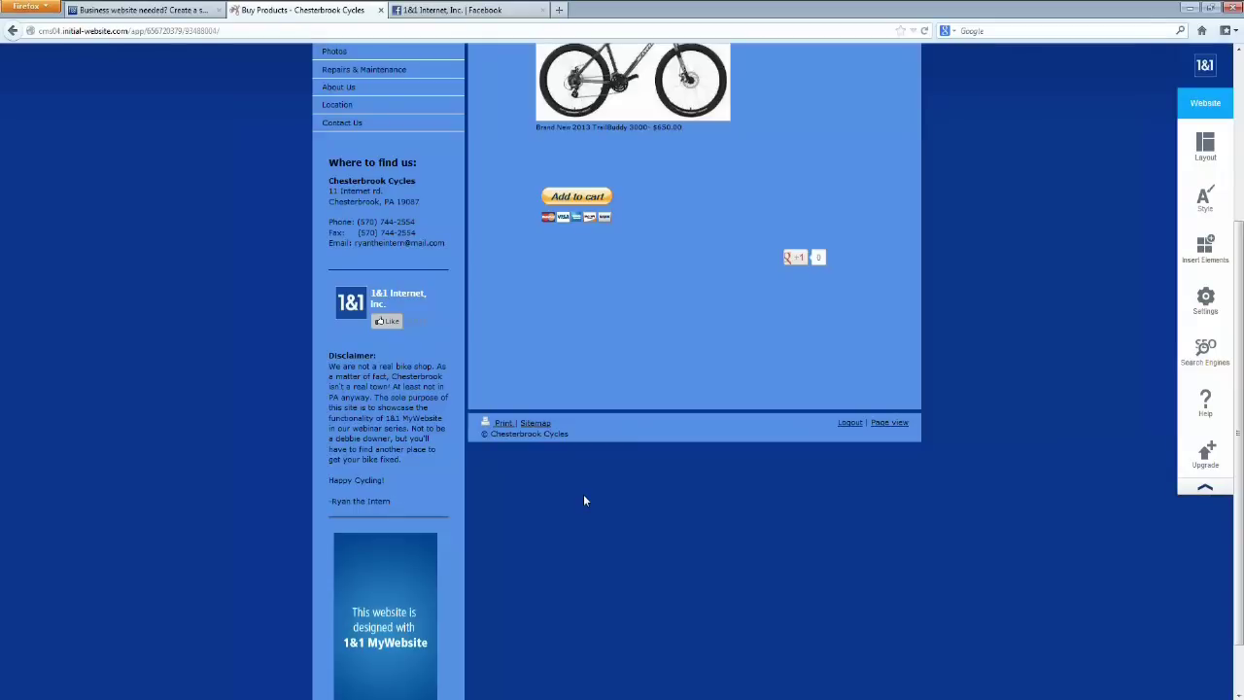
{"action": "scroll", "coordinate": [589, 516], "scroll_direction": "up", "scroll_amount": 4}
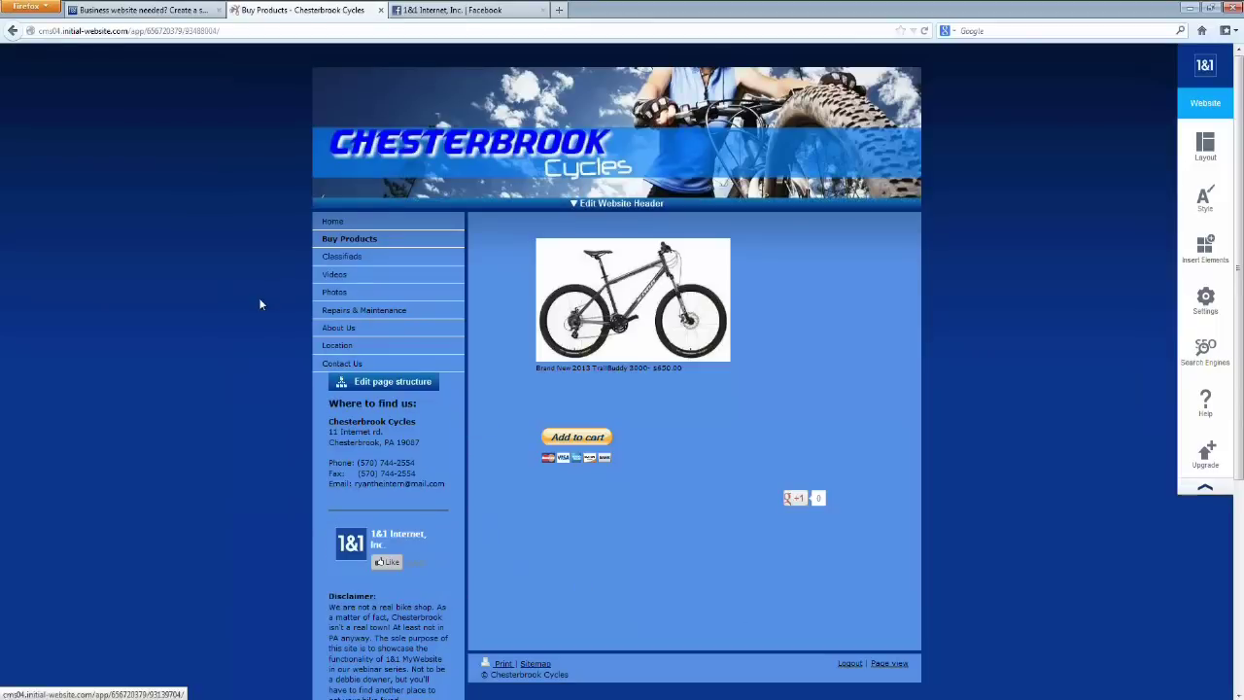
Open the Videos page, review the embedded YouTube video's settings, and close them without saving
{"action": "left_click", "coordinate": [336, 276]}
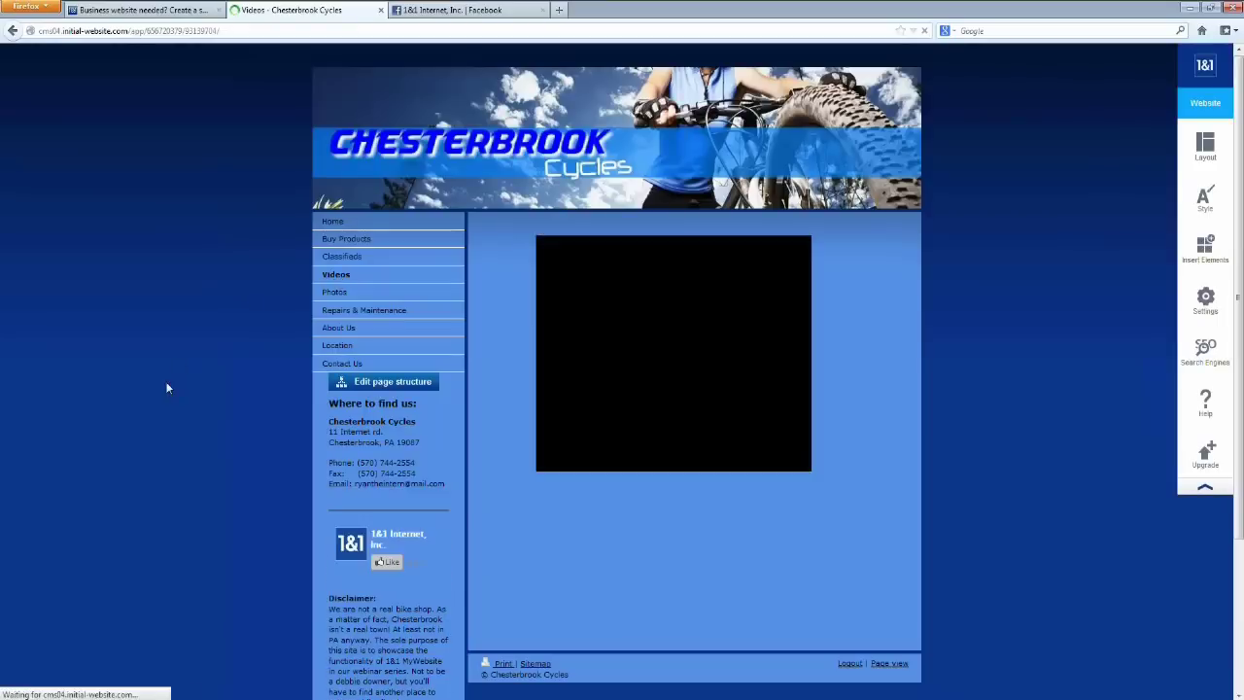
{"action": "mouse_move", "coordinate": [661, 452]}
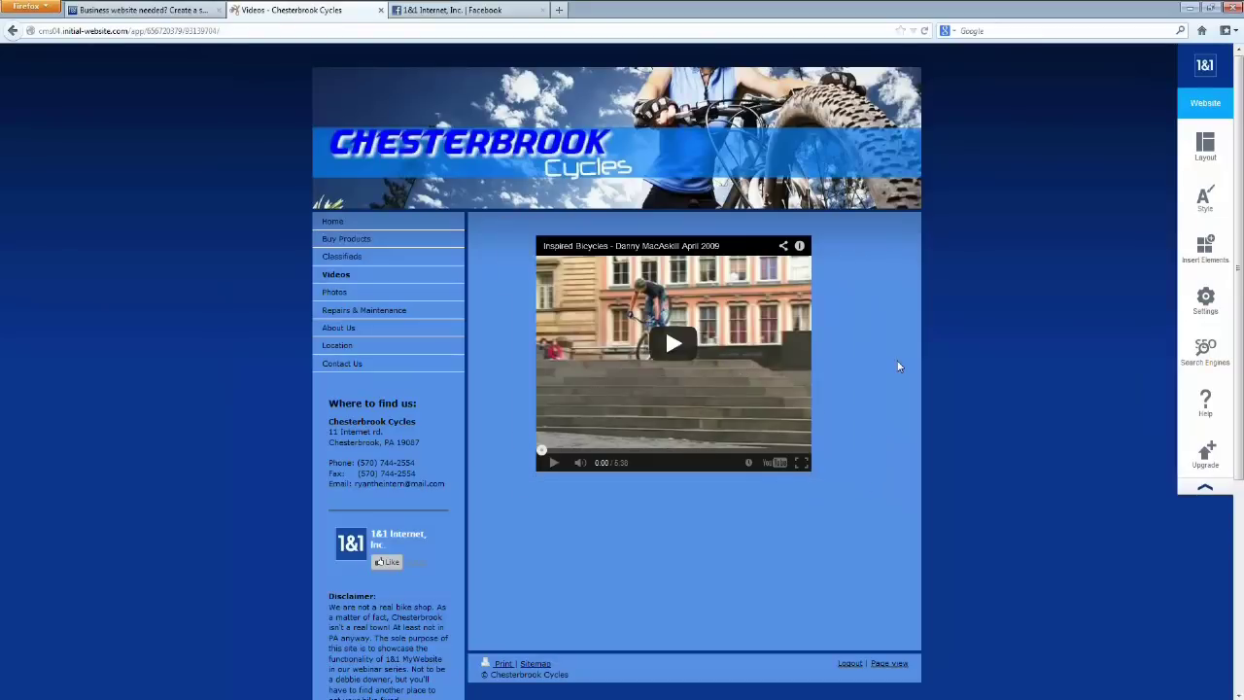
{"action": "left_click", "coordinate": [828, 359]}
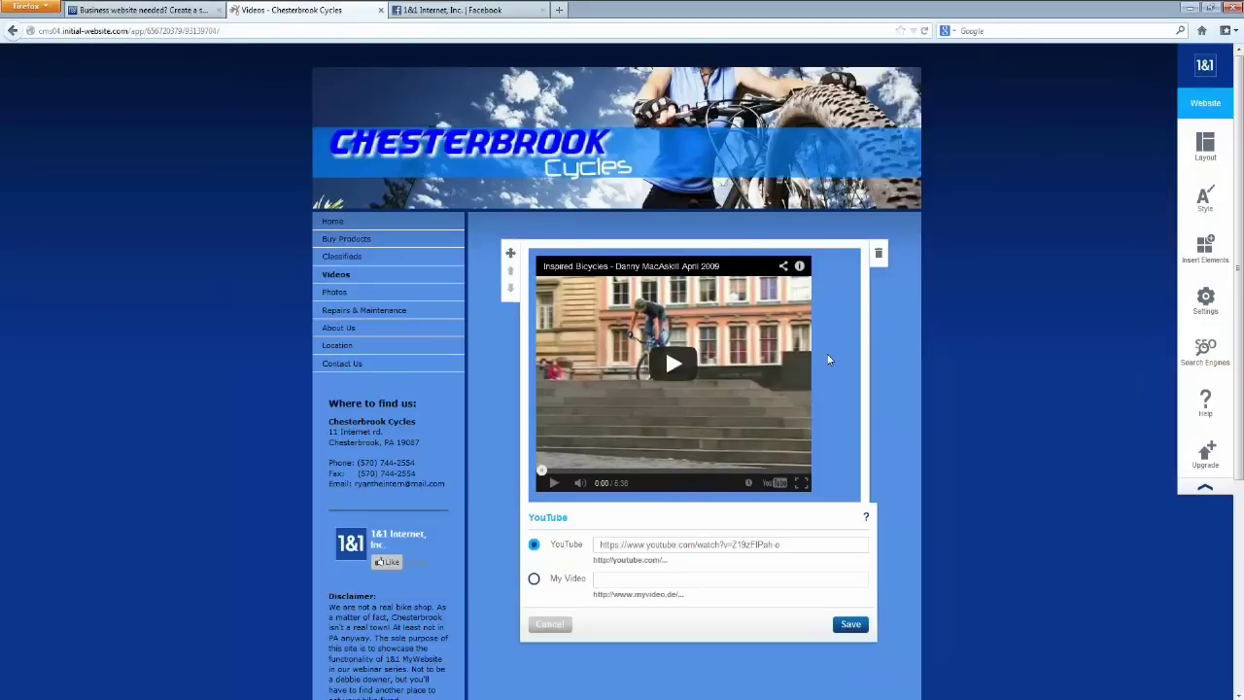
{"action": "left_click", "coordinate": [550, 624]}
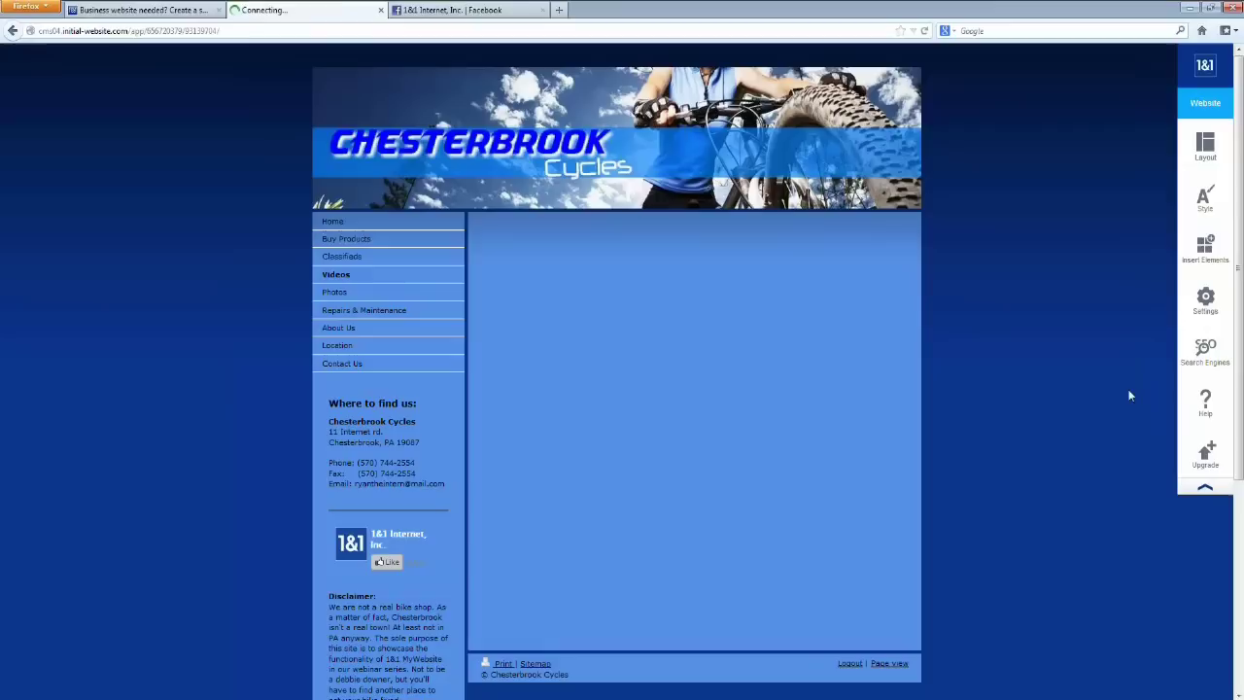
Try inserting a second YouTube web app below the existing video, and cancel its empty settings
{"action": "left_click", "coordinate": [1206, 251]}
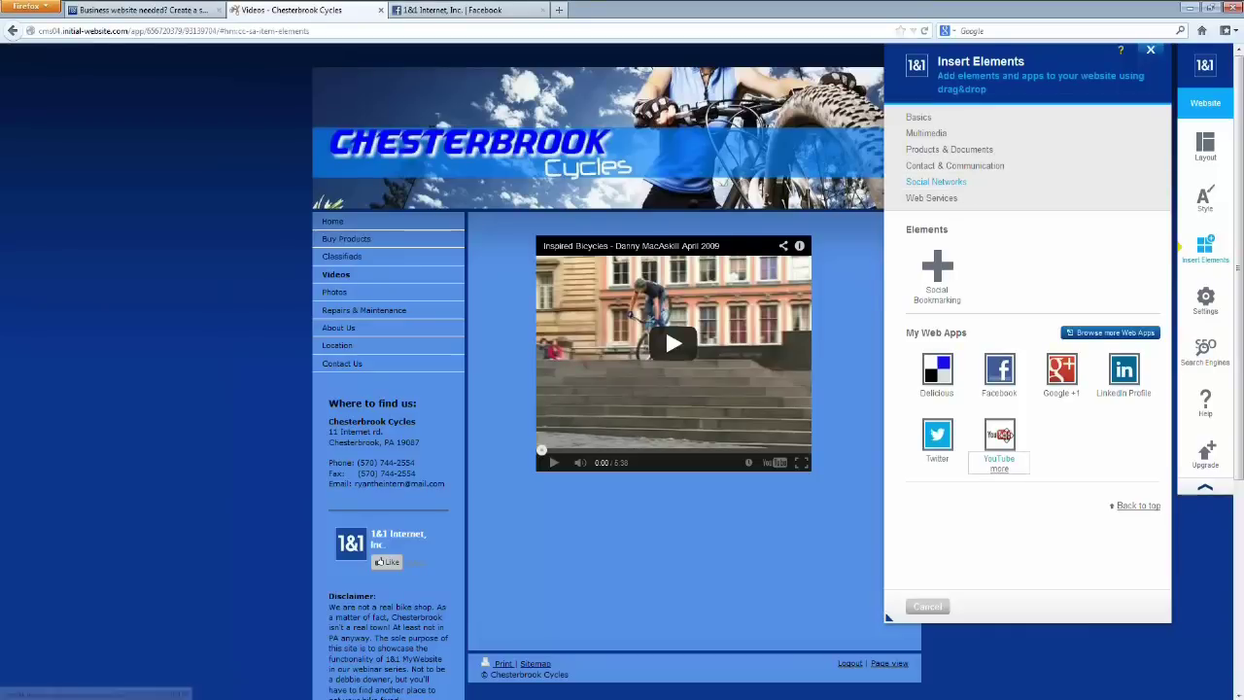
{"action": "left_click_drag", "start_coordinate": [1001, 438], "coordinate": [662, 512]}
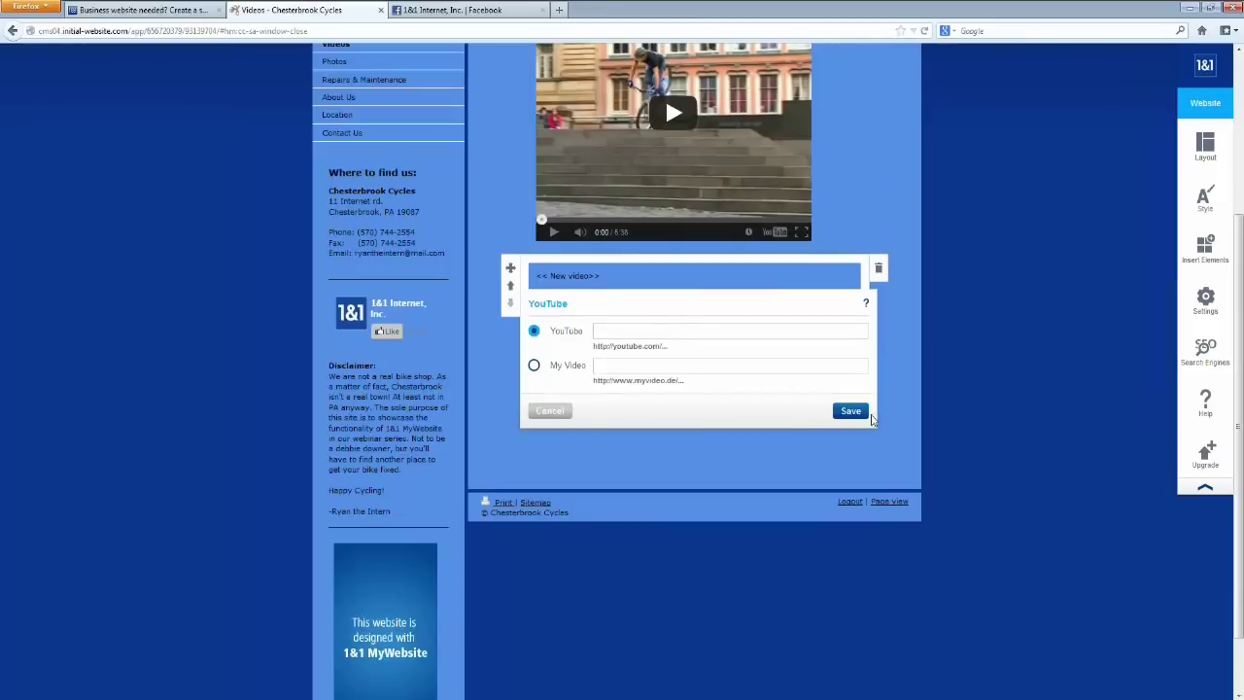
{"action": "left_click", "coordinate": [550, 410]}
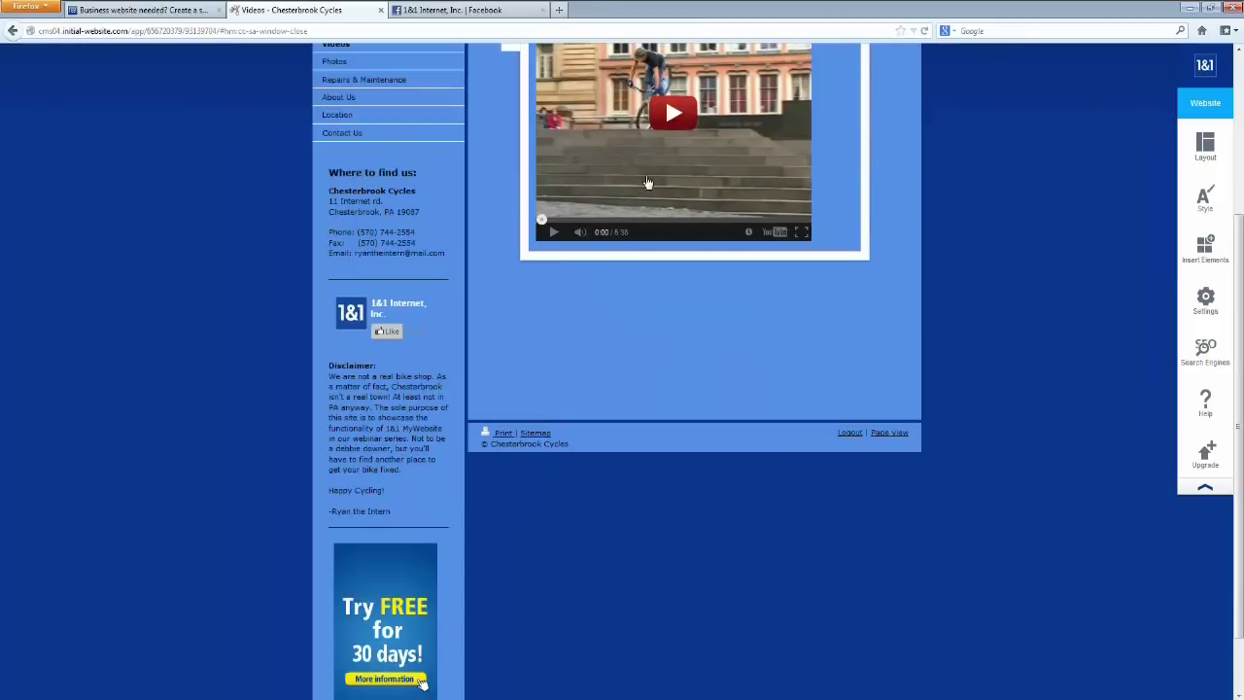
Select the YouTube link in the existing video's settings and save the app
{"action": "left_click", "coordinate": [844, 188]}
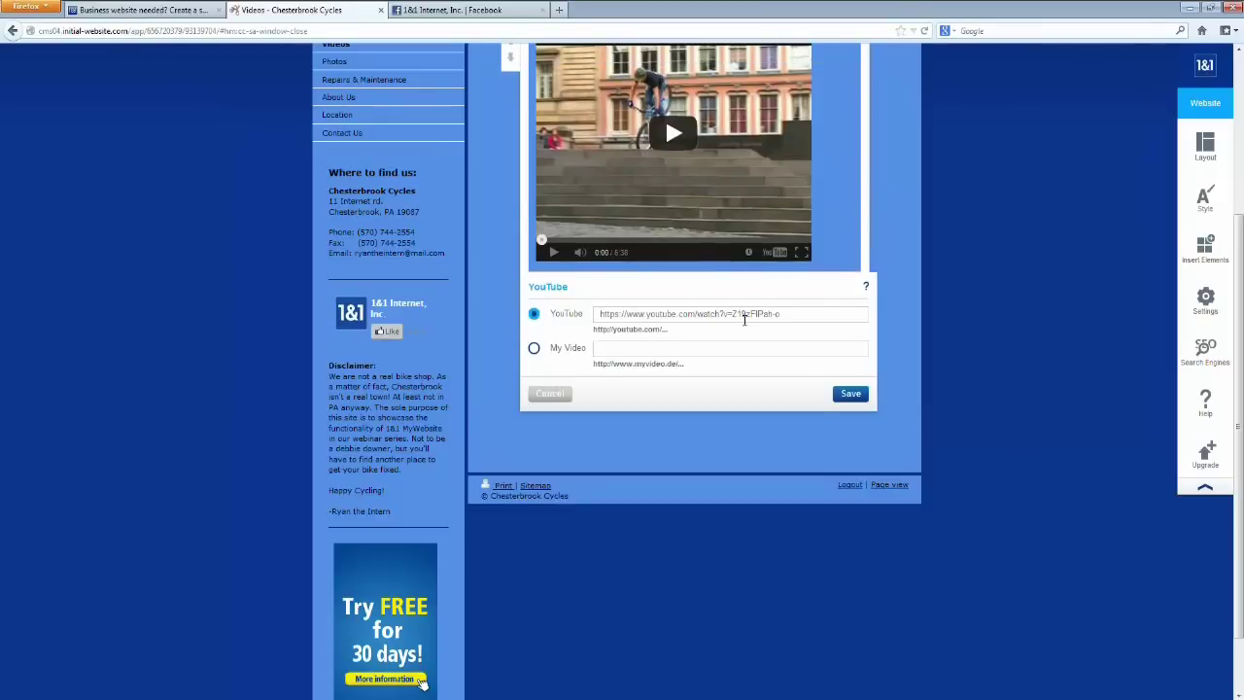
{"action": "left_click_drag", "start_coordinate": [779, 314], "coordinate": [589, 313]}
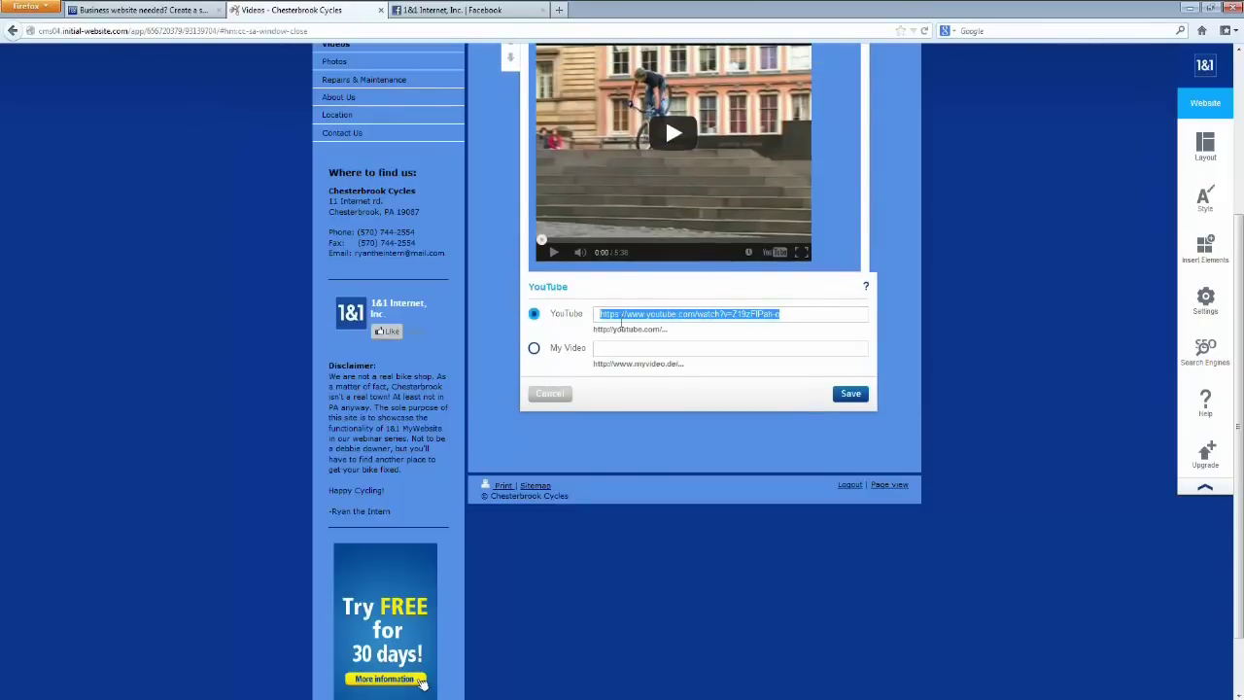
{"action": "left_click", "coordinate": [847, 394]}
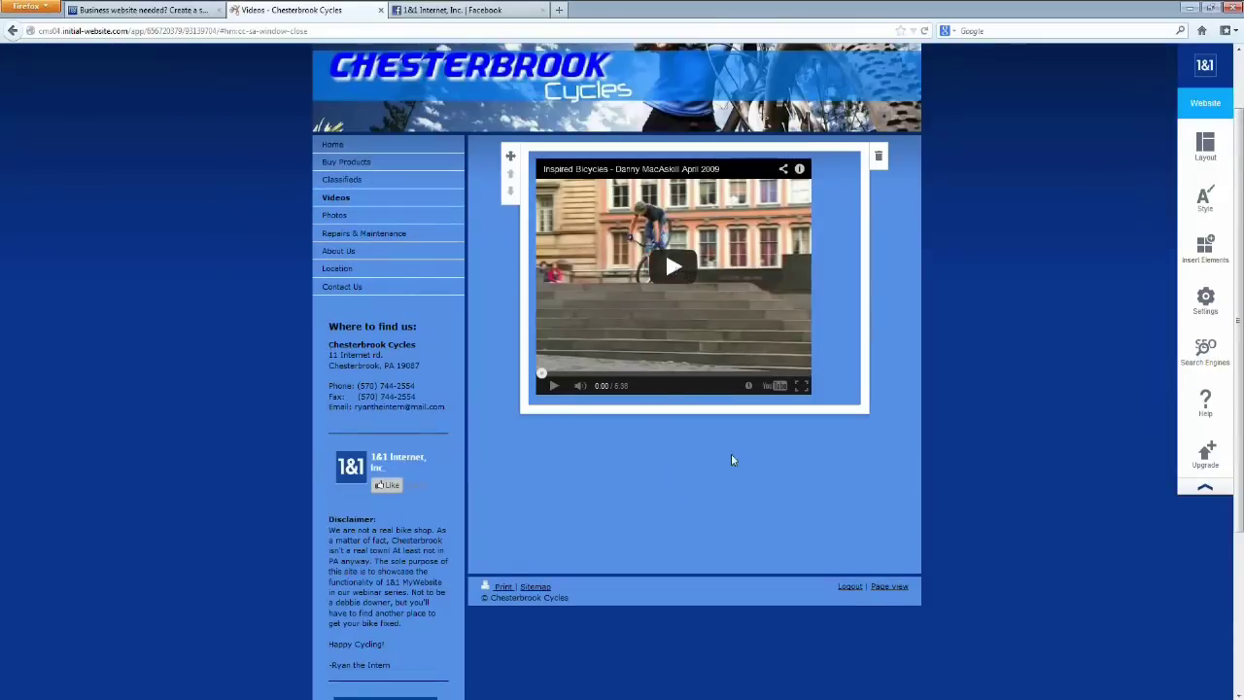
Switch the Videos page to page view and examine the Skype call button and contact form on the Contact Us page
{"action": "left_click", "coordinate": [880, 587]}
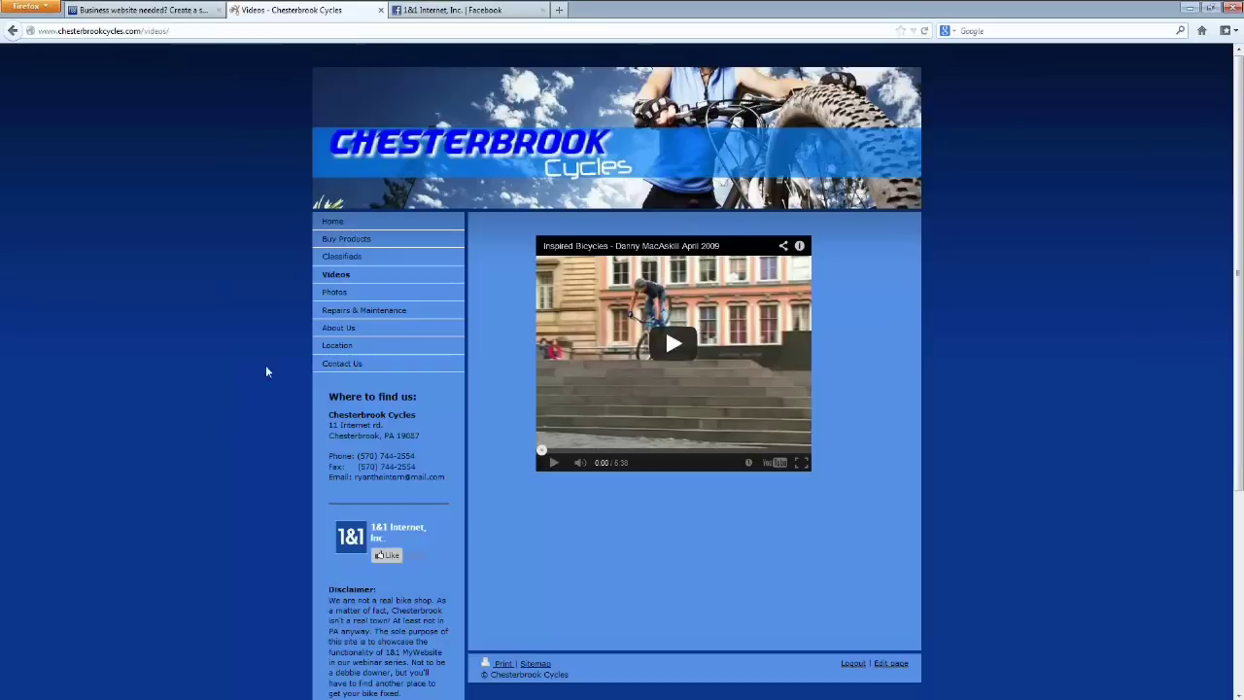
{"action": "left_click", "coordinate": [334, 366]}
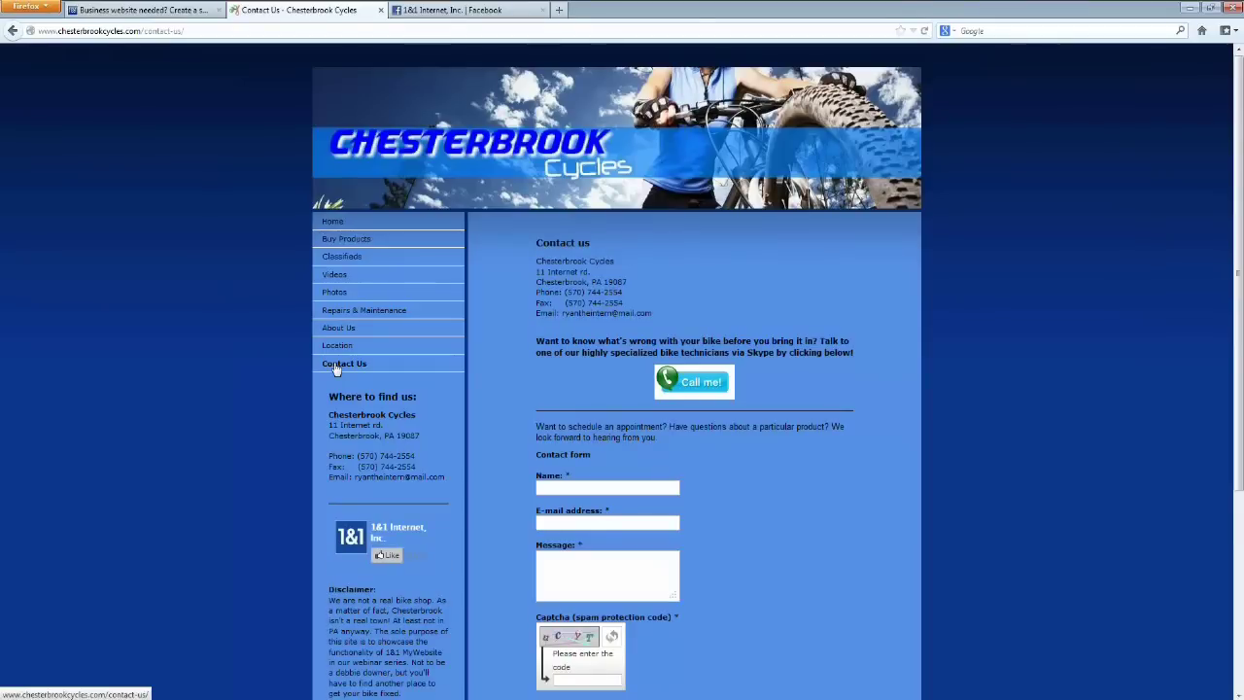
{"action": "scroll", "coordinate": [577, 396], "scroll_direction": "down", "scroll_amount": 2}
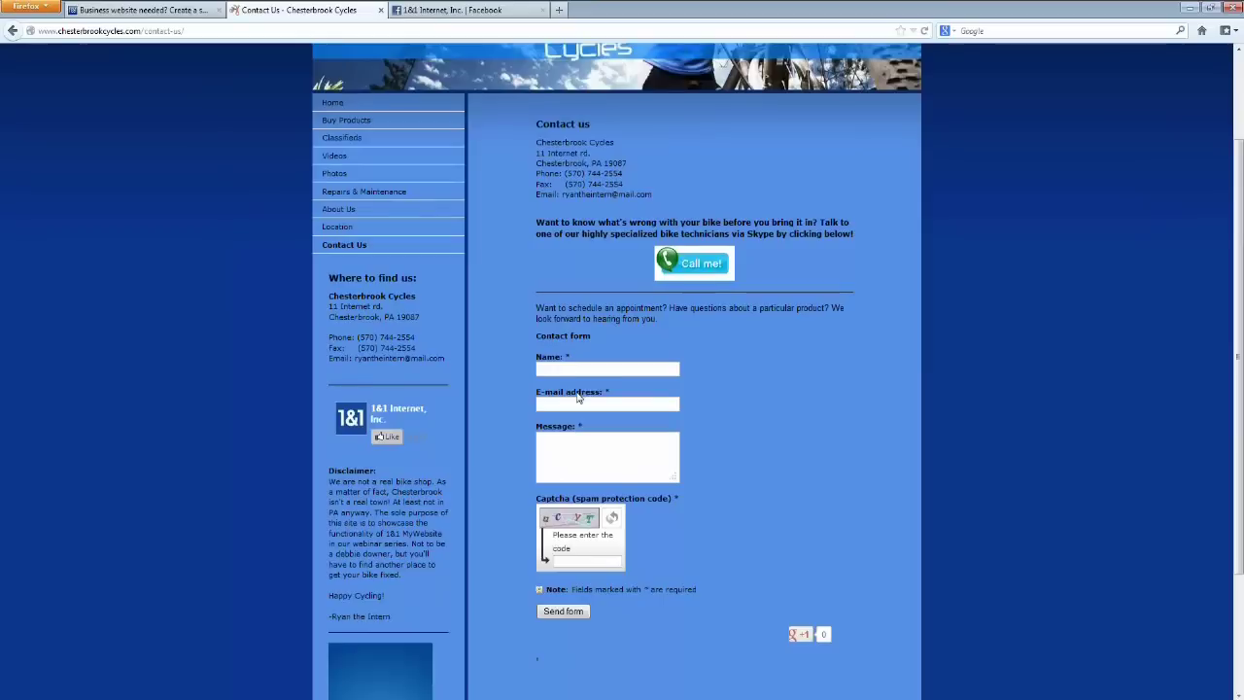
{"action": "scroll", "coordinate": [577, 397], "scroll_direction": "down", "scroll_amount": 1}
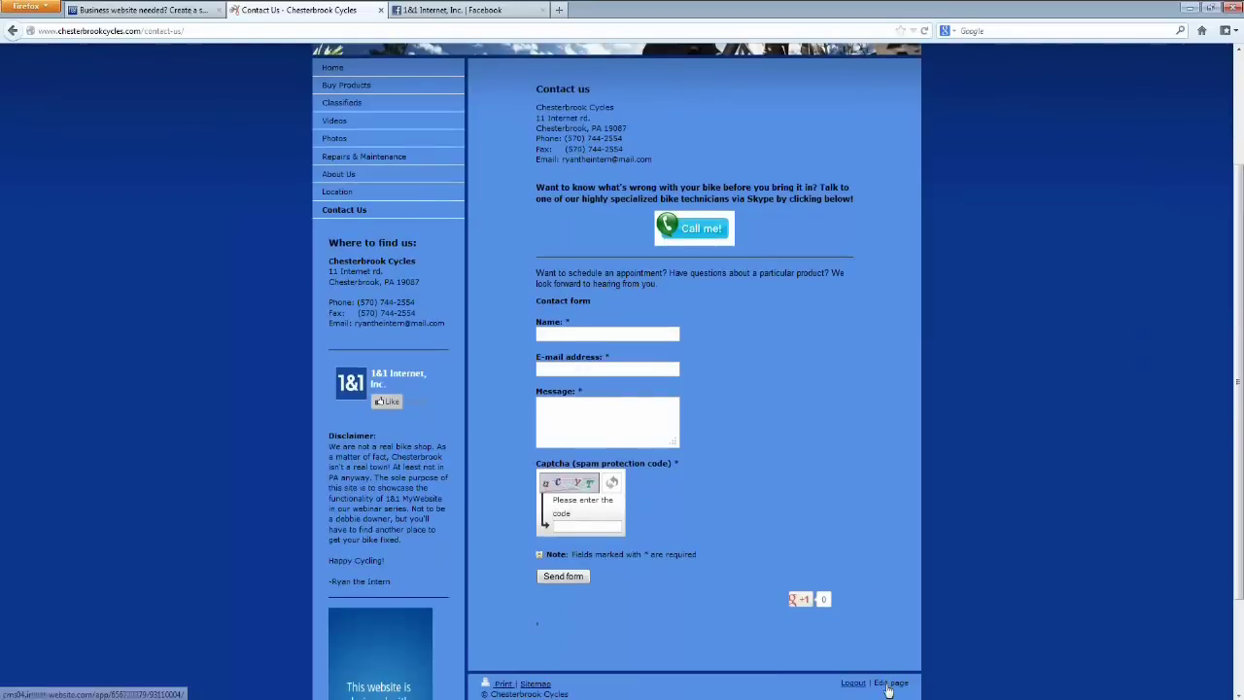
Return the Contact Us page to editing and open the Contact & Communication elements with the Skype web app
{"action": "left_click", "coordinate": [888, 684]}
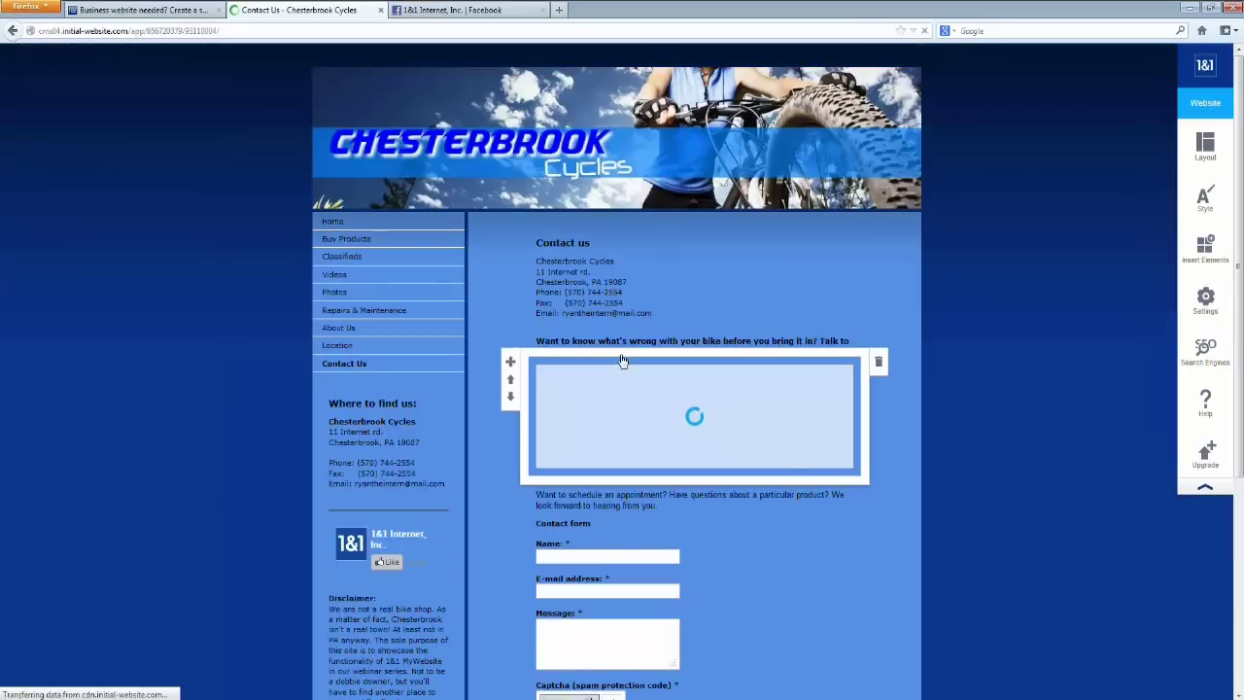
{"action": "left_click", "coordinate": [1203, 250]}
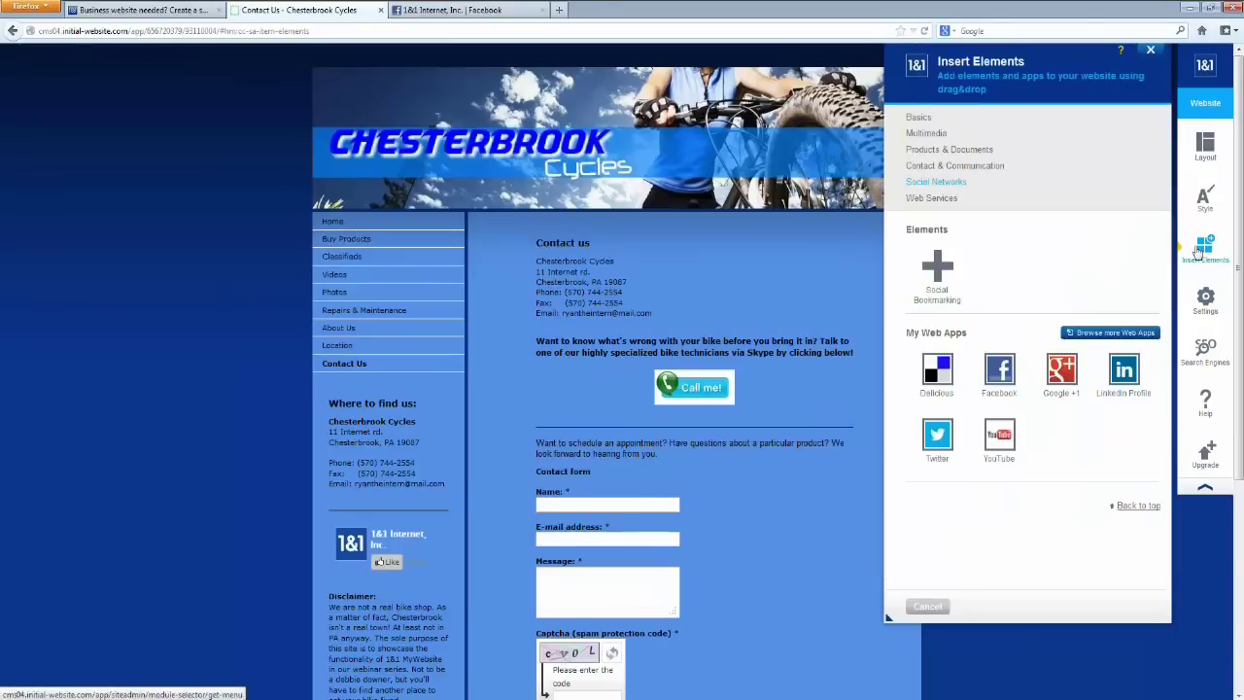
{"action": "left_click", "coordinate": [928, 169]}
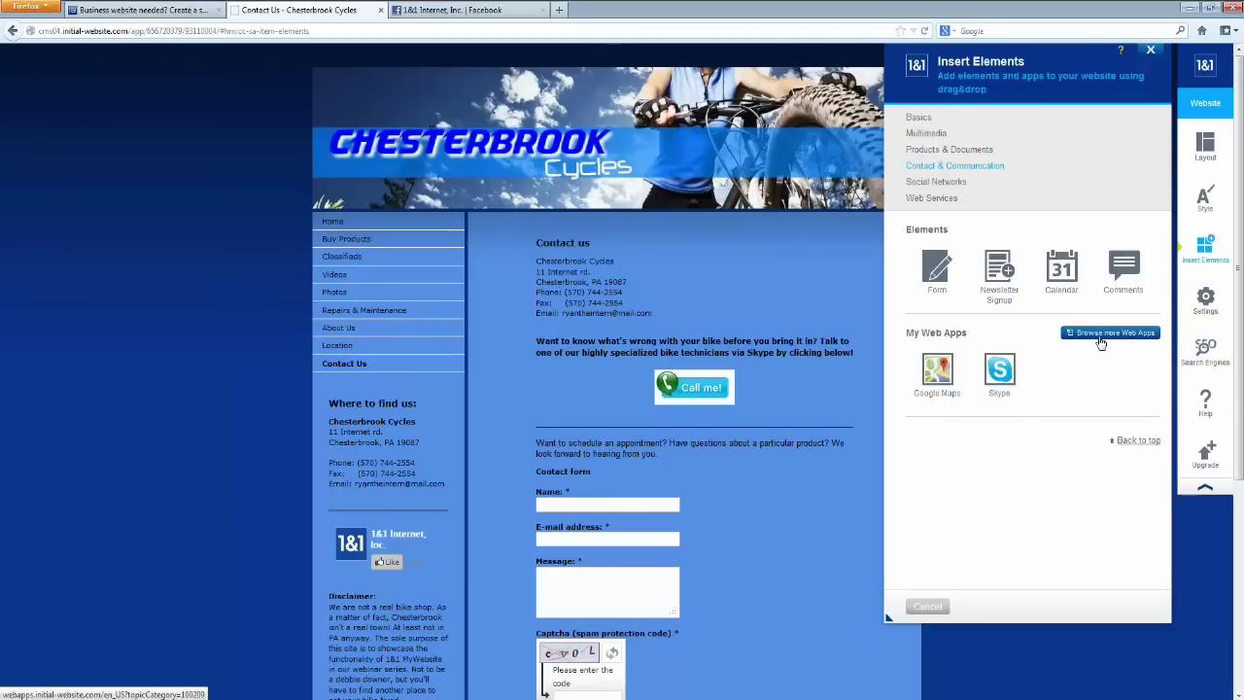
{"action": "mouse_move", "coordinate": [1021, 371]}
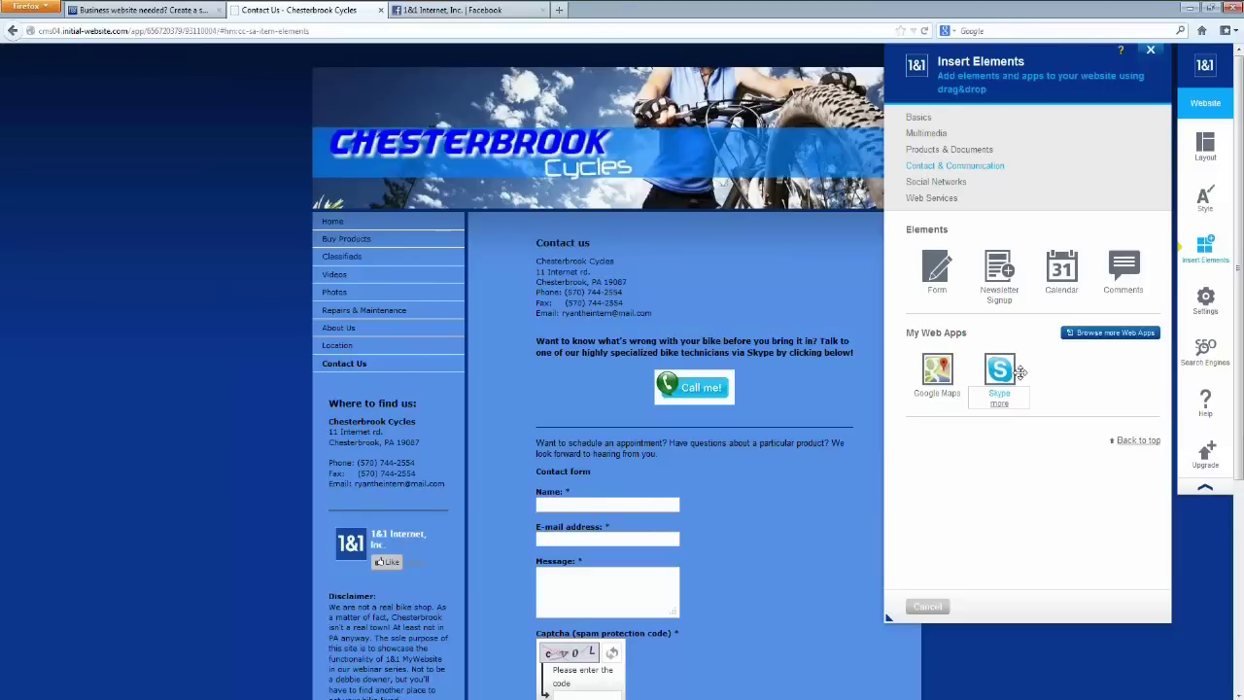
Try inserting a Skype web app below the existing Call me! button with no Skype name, and cancel it
{"action": "left_click_drag", "start_coordinate": [1003, 371], "coordinate": [652, 469]}
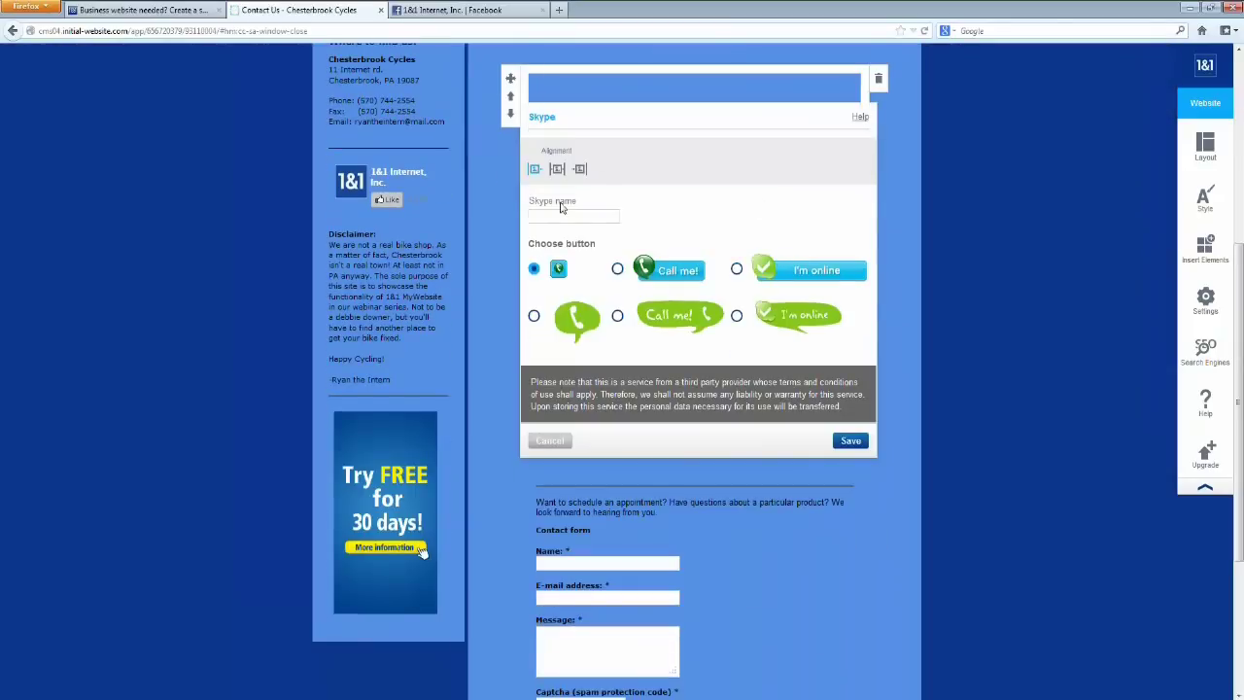
{"action": "left_click", "coordinate": [558, 216]}
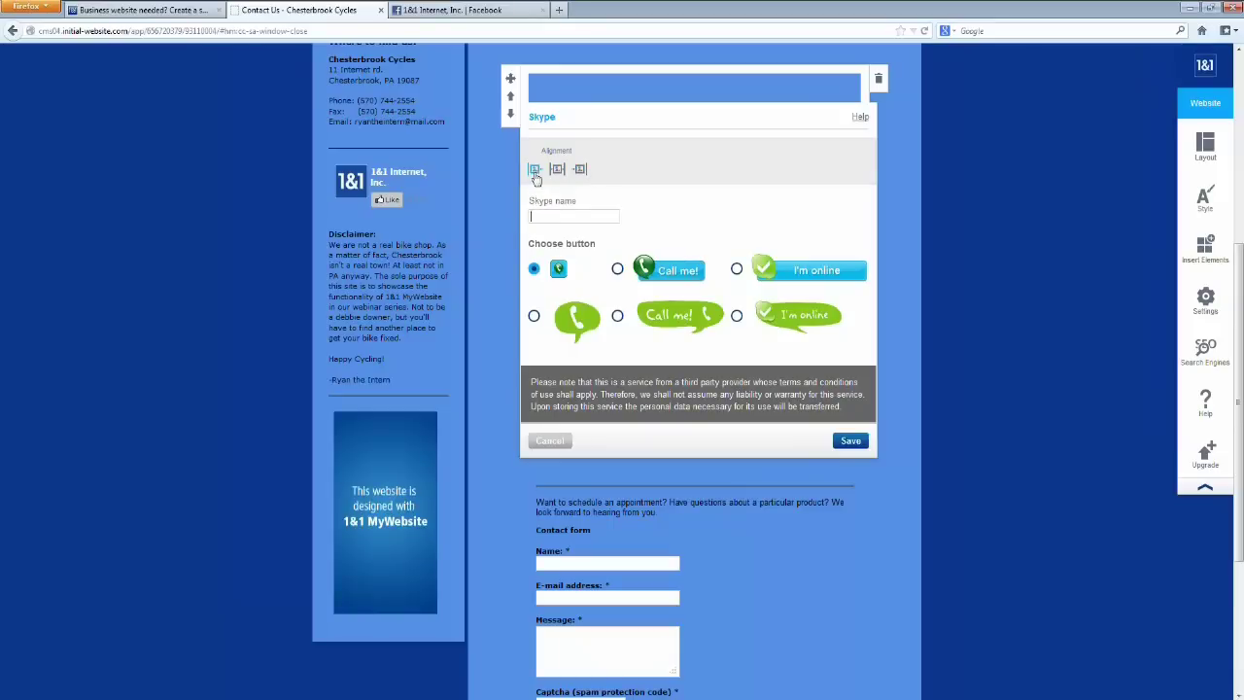
{"action": "left_click", "coordinate": [617, 316]}
{"action": "left_click", "coordinate": [775, 287]}
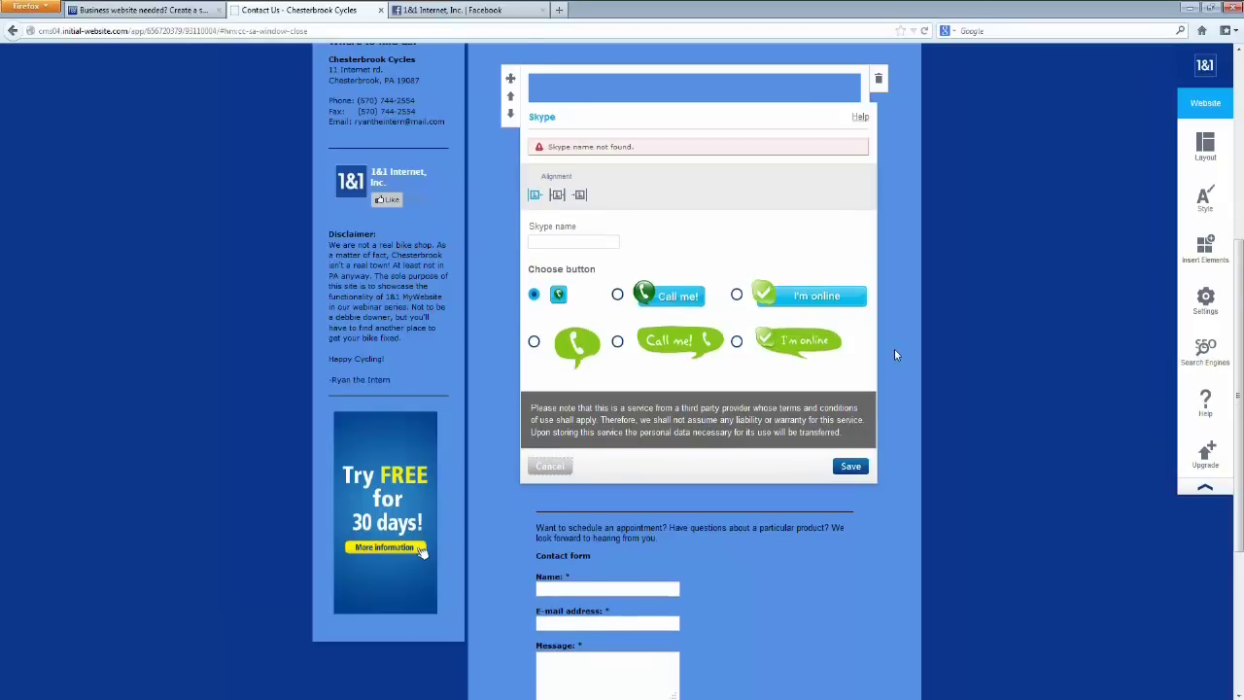
{"action": "left_click", "coordinate": [557, 465]}
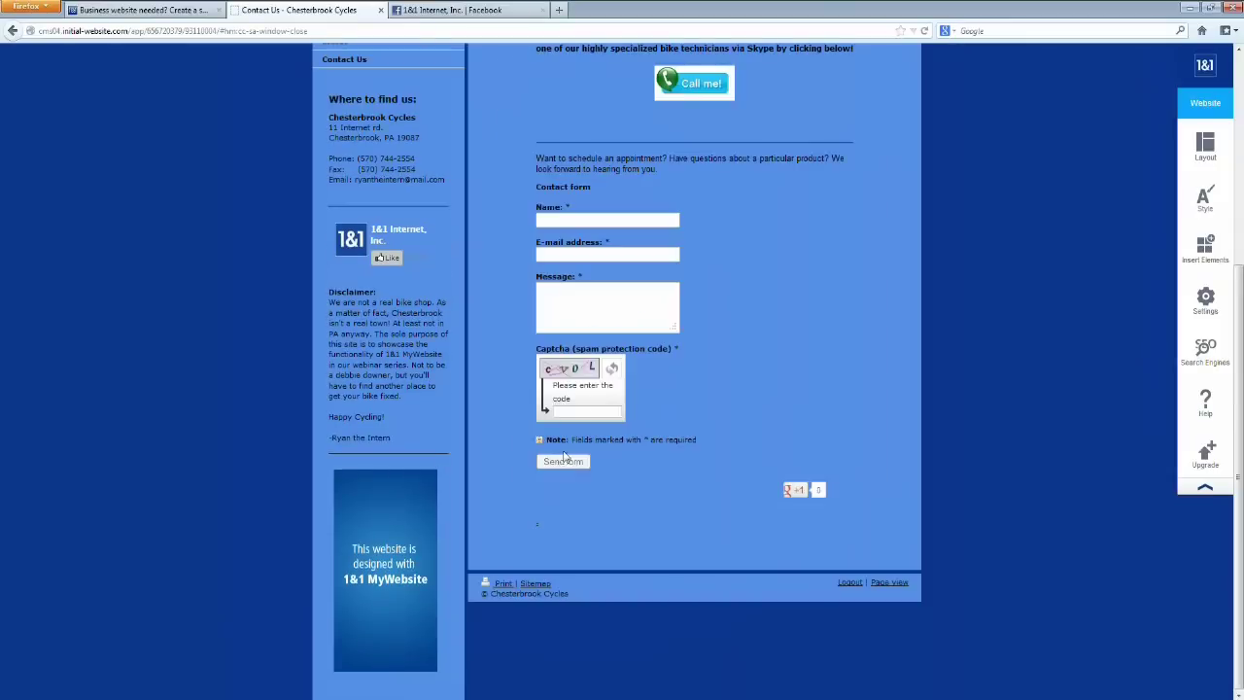
Open the existing Call me! button's Skype settings and save them
{"action": "left_click", "coordinate": [694, 97]}
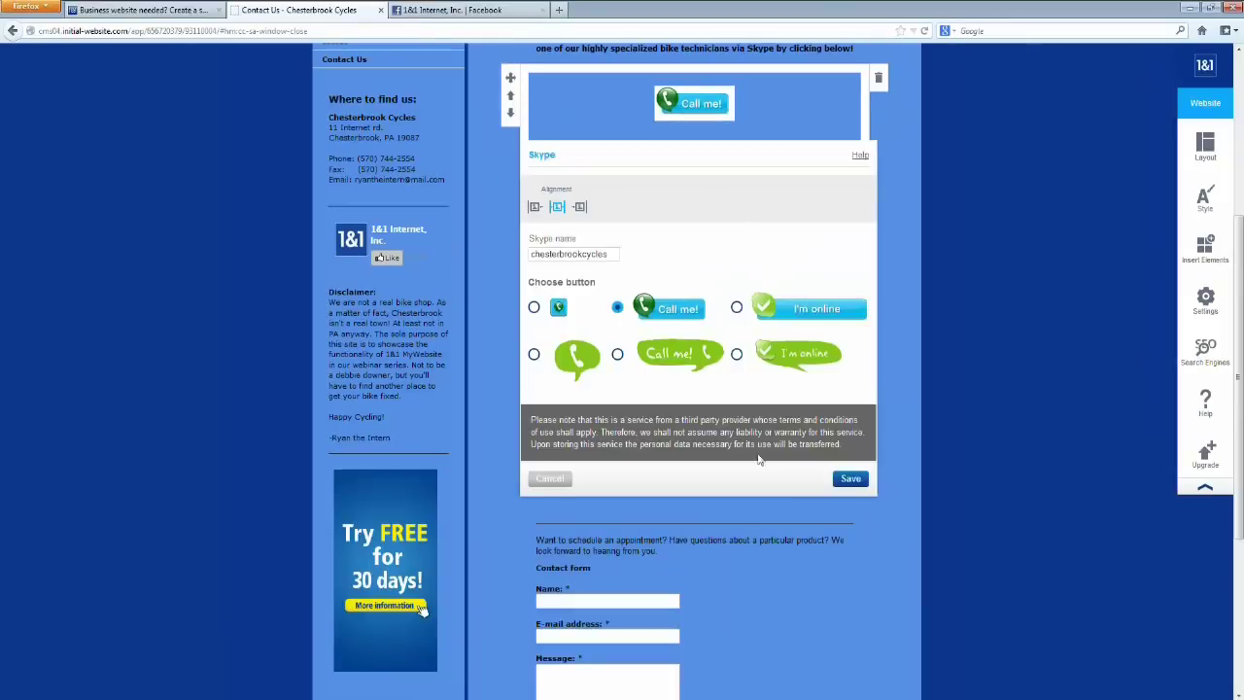
{"action": "left_click", "coordinate": [852, 479]}
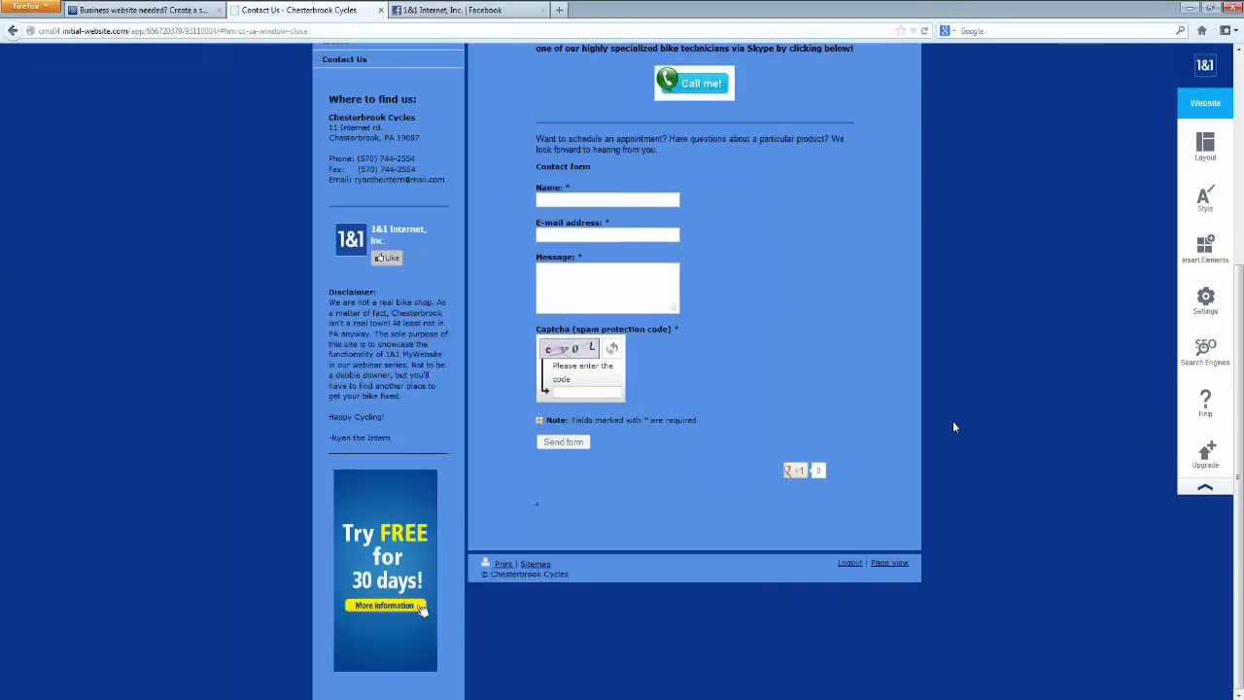
{"action": "scroll", "coordinate": [875, 340], "scroll_direction": "up", "scroll_amount": 2}
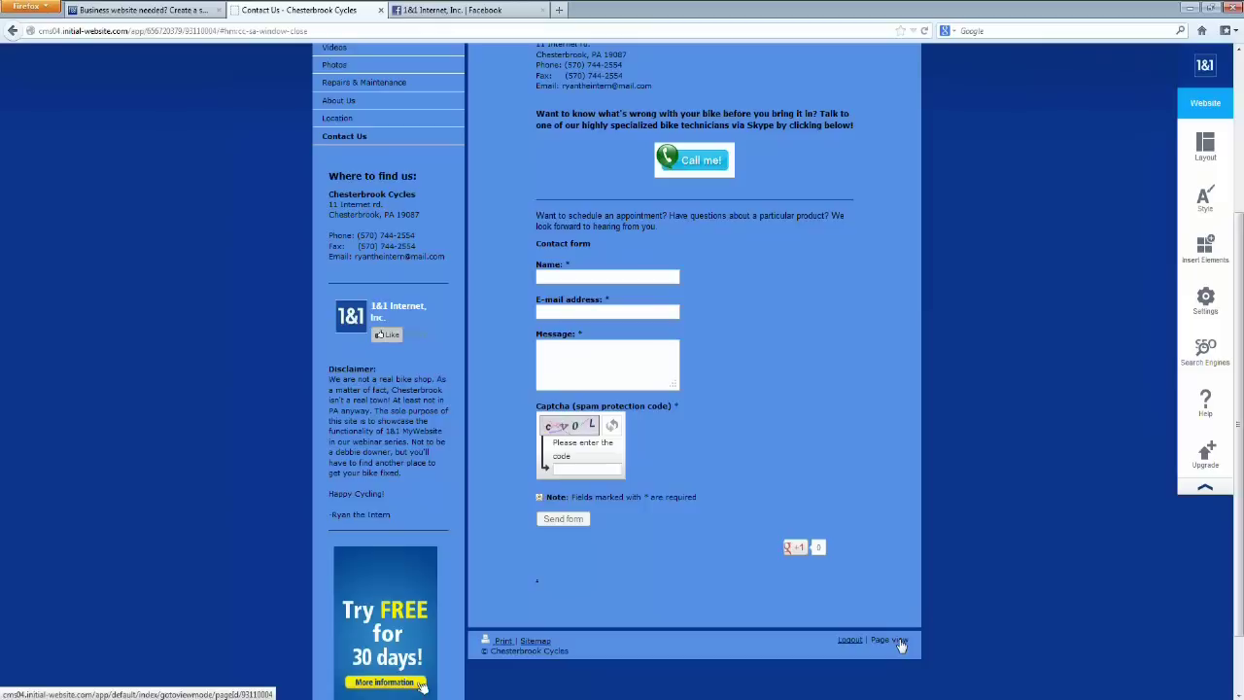
Open the Home page in editing mode and search the web apps catalog for "translator"
{"action": "left_click", "coordinate": [1202, 251]}
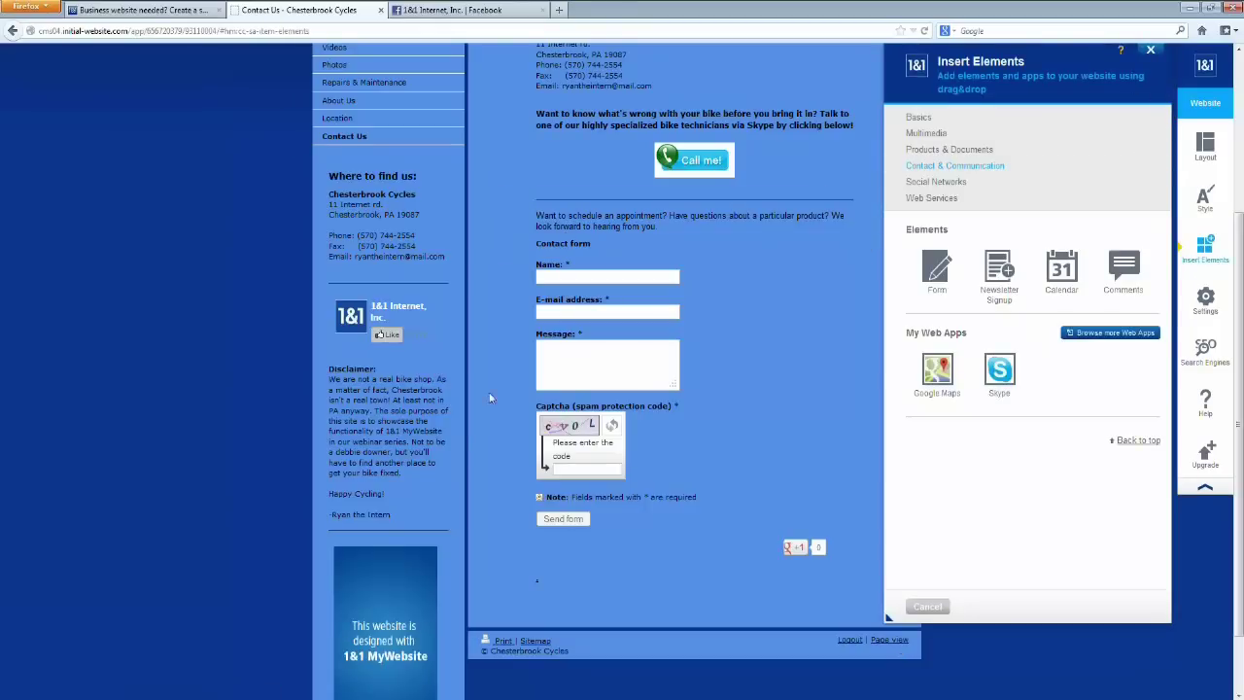
{"action": "scroll", "coordinate": [200, 403], "scroll_direction": "up", "scroll_amount": 4}
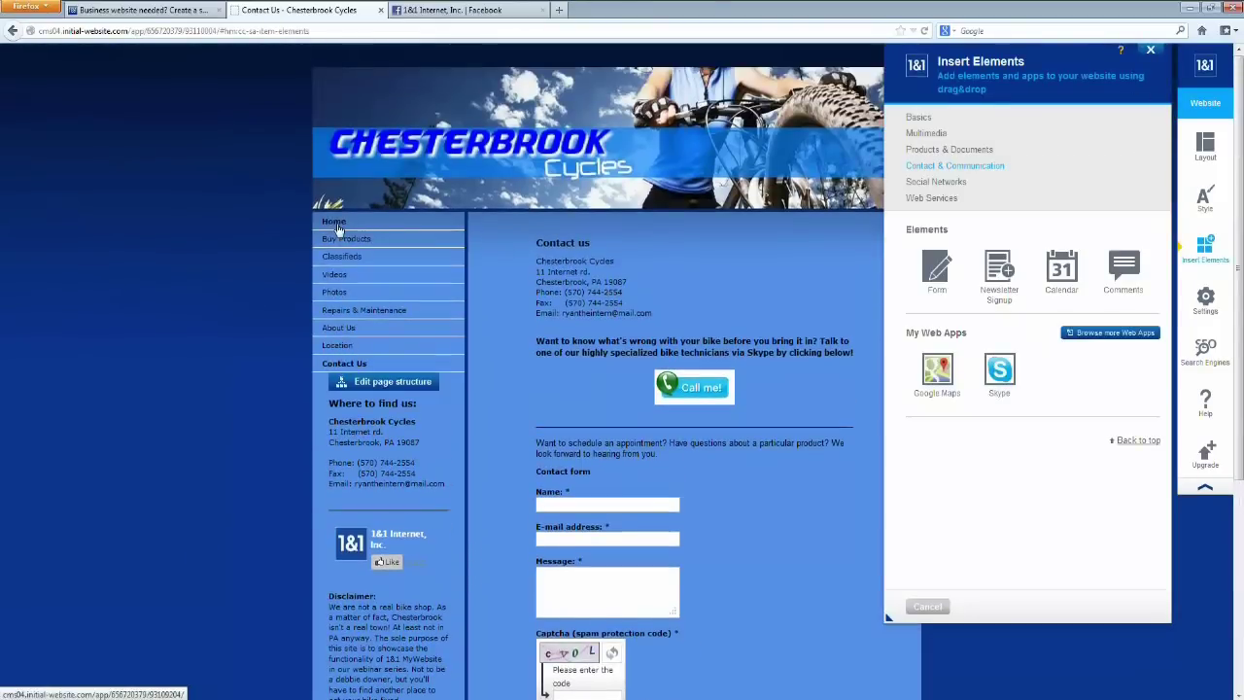
{"action": "left_click", "coordinate": [334, 222]}
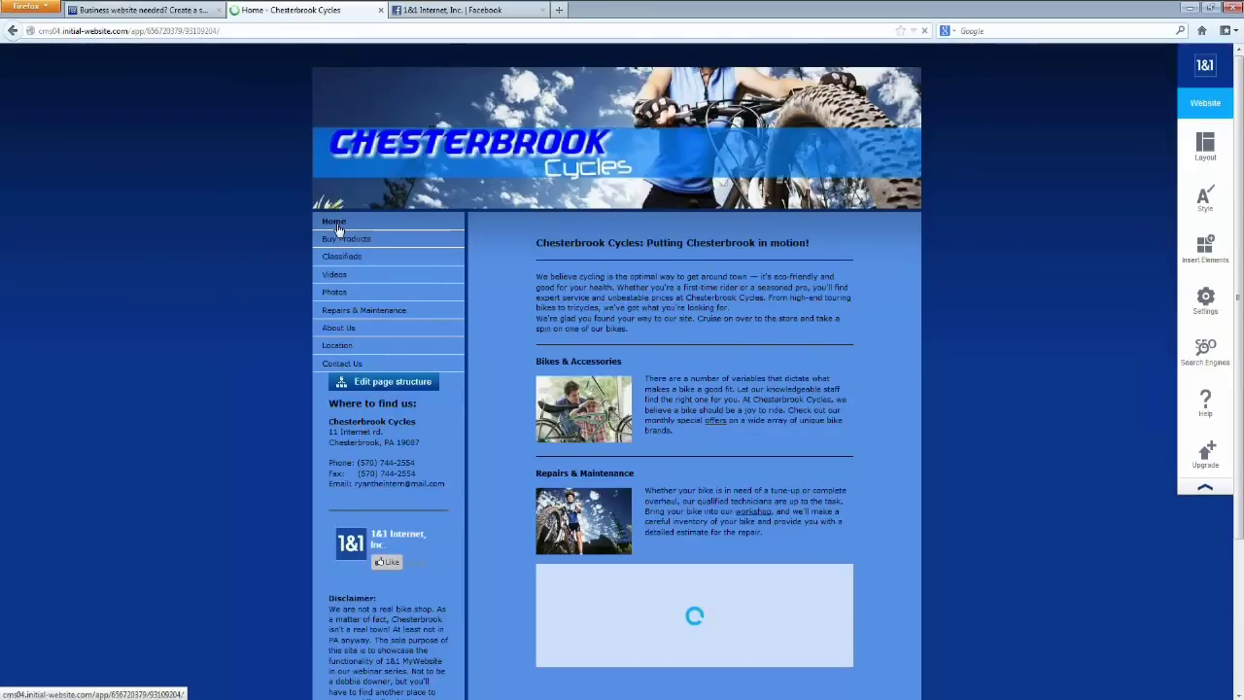
{"action": "left_click", "coordinate": [1207, 249]}
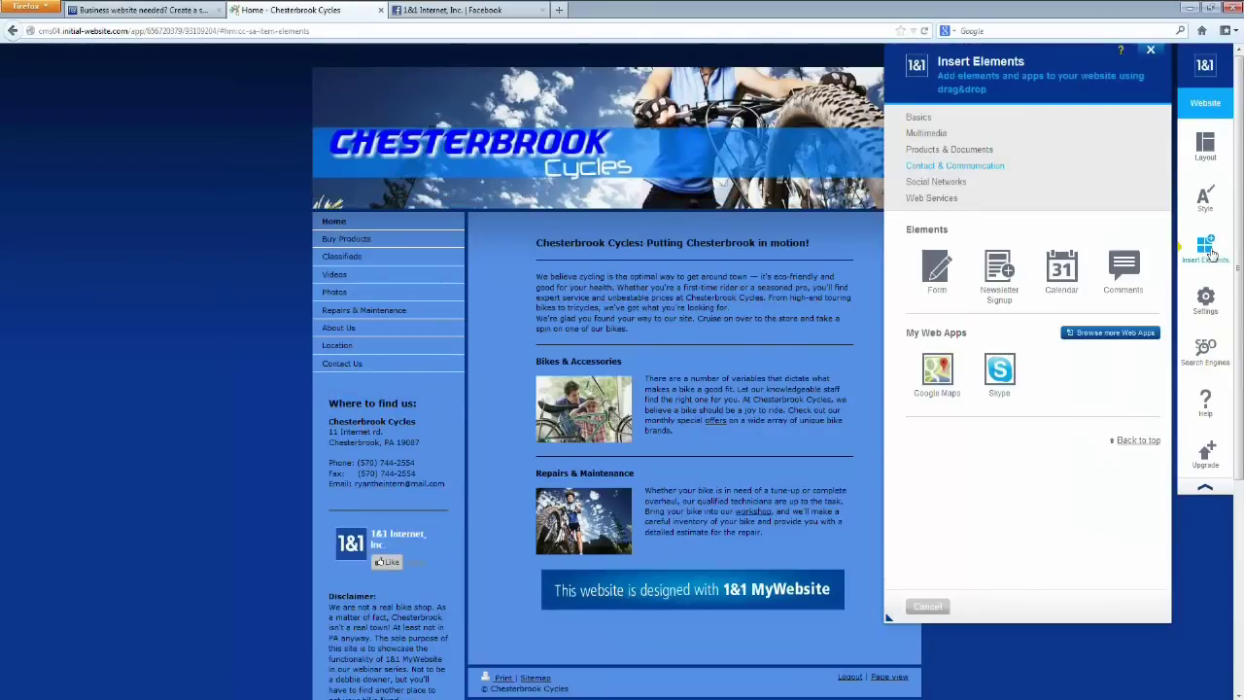
{"action": "left_click", "coordinate": [1085, 333]}
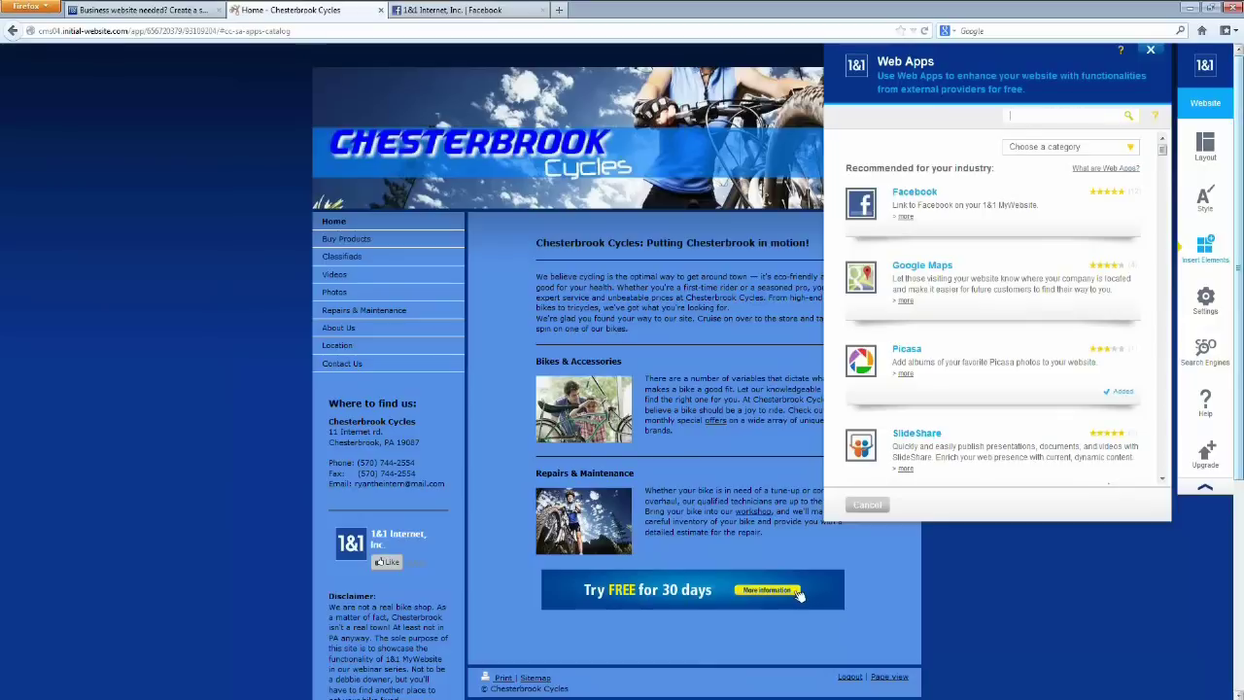
{"action": "type", "text": "translat"}
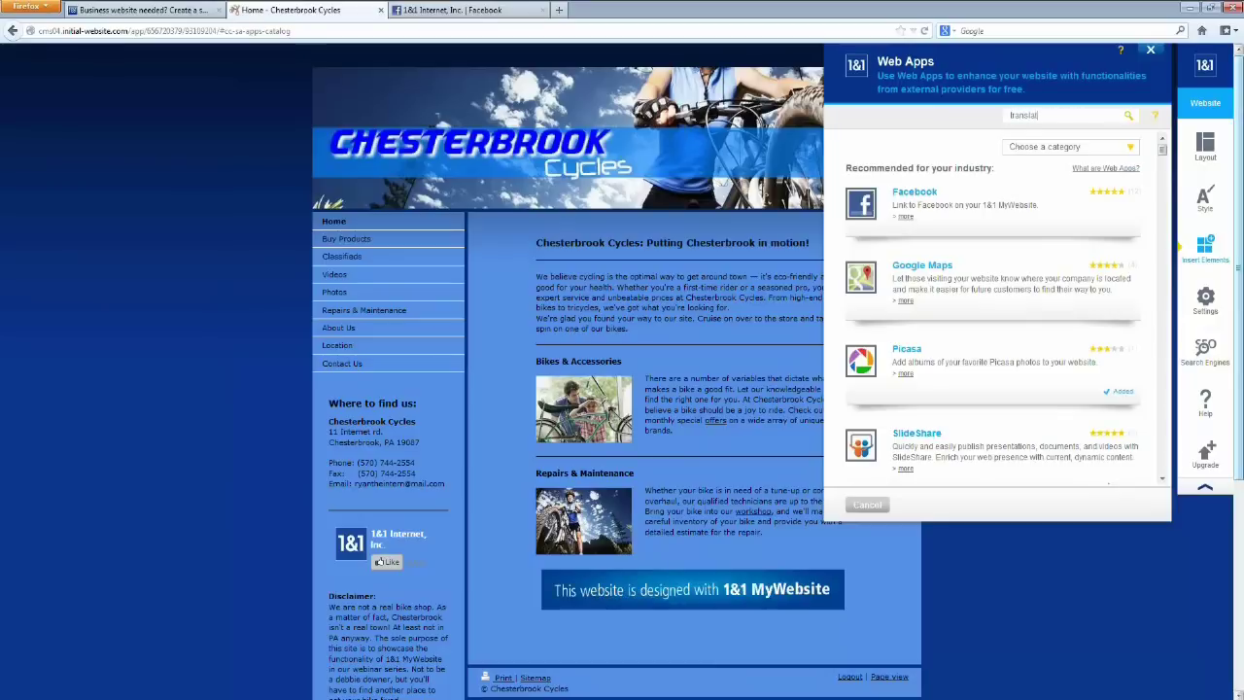
{"action": "type", "text": "or"}
{"action": "key", "text": "Return"}
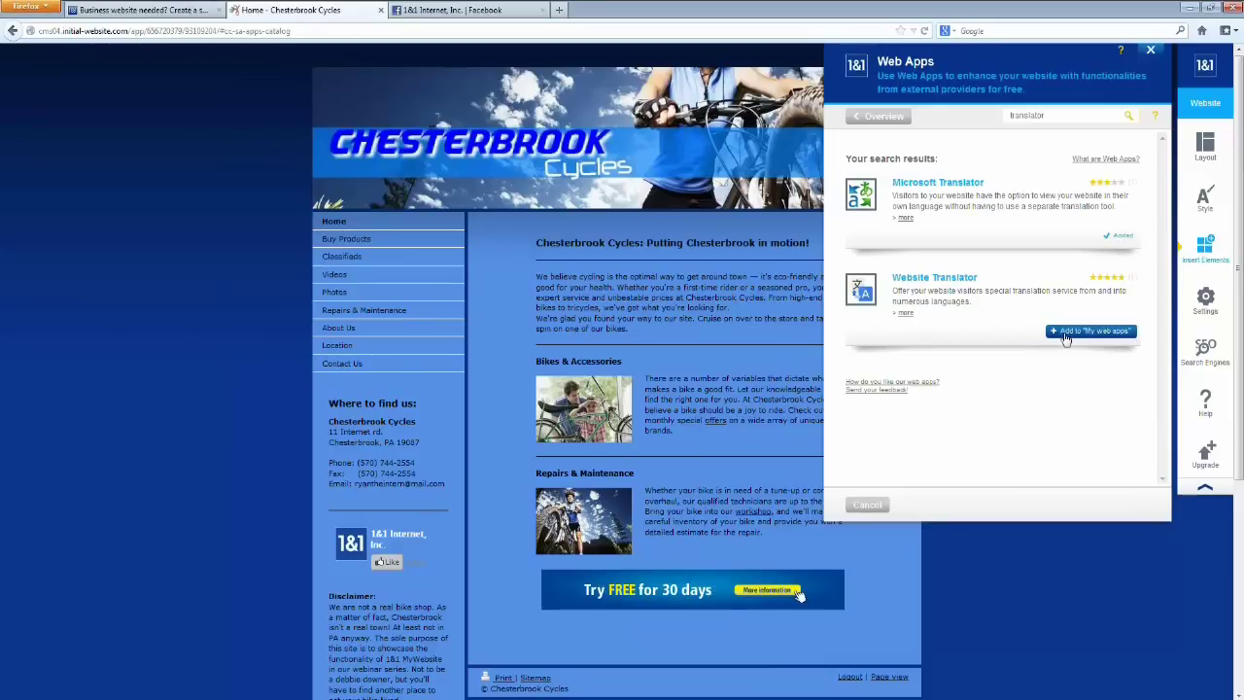
Return to the web apps overview, look at the category choices, and close the catalog
{"action": "left_click", "coordinate": [884, 123]}
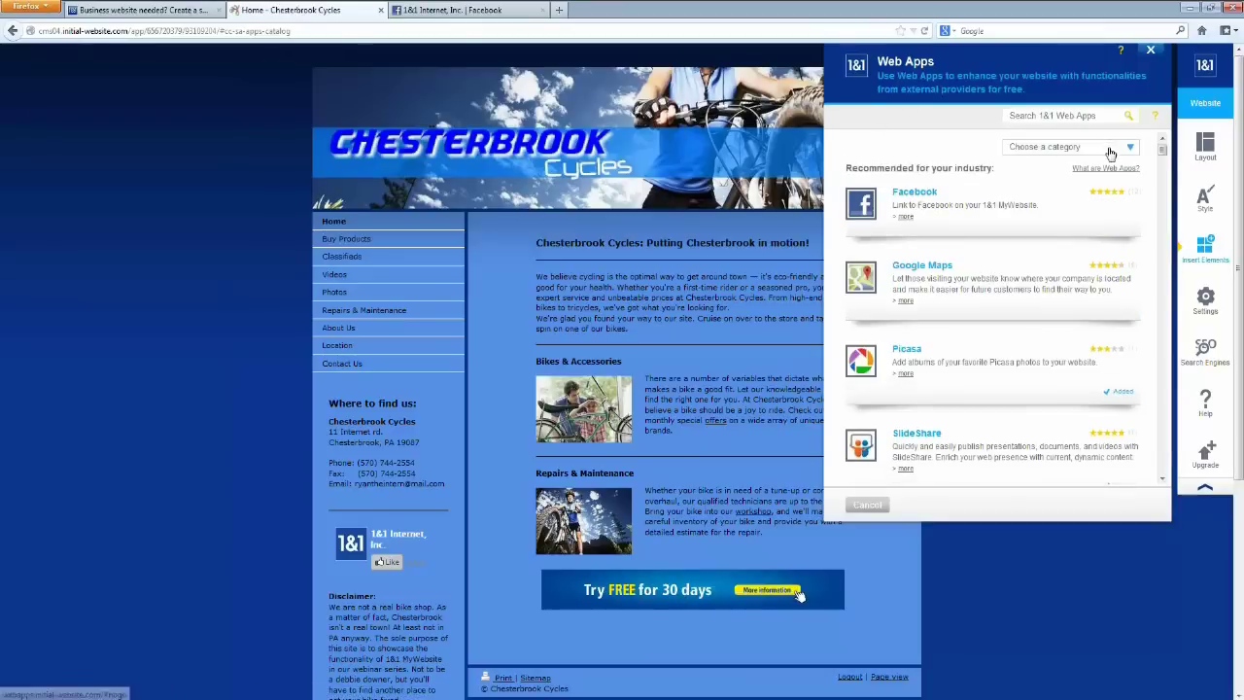
{"action": "left_click", "coordinate": [1127, 151]}
{"action": "left_click", "coordinate": [1128, 152]}
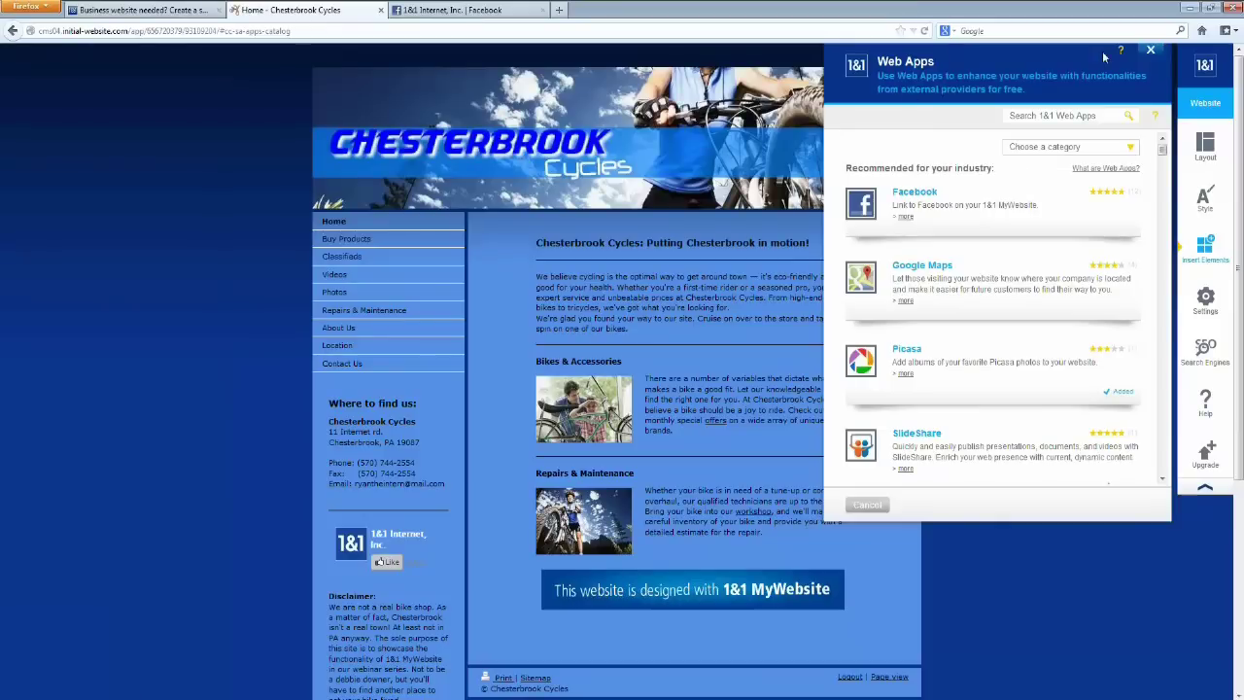
{"action": "left_click", "coordinate": [1150, 50]}
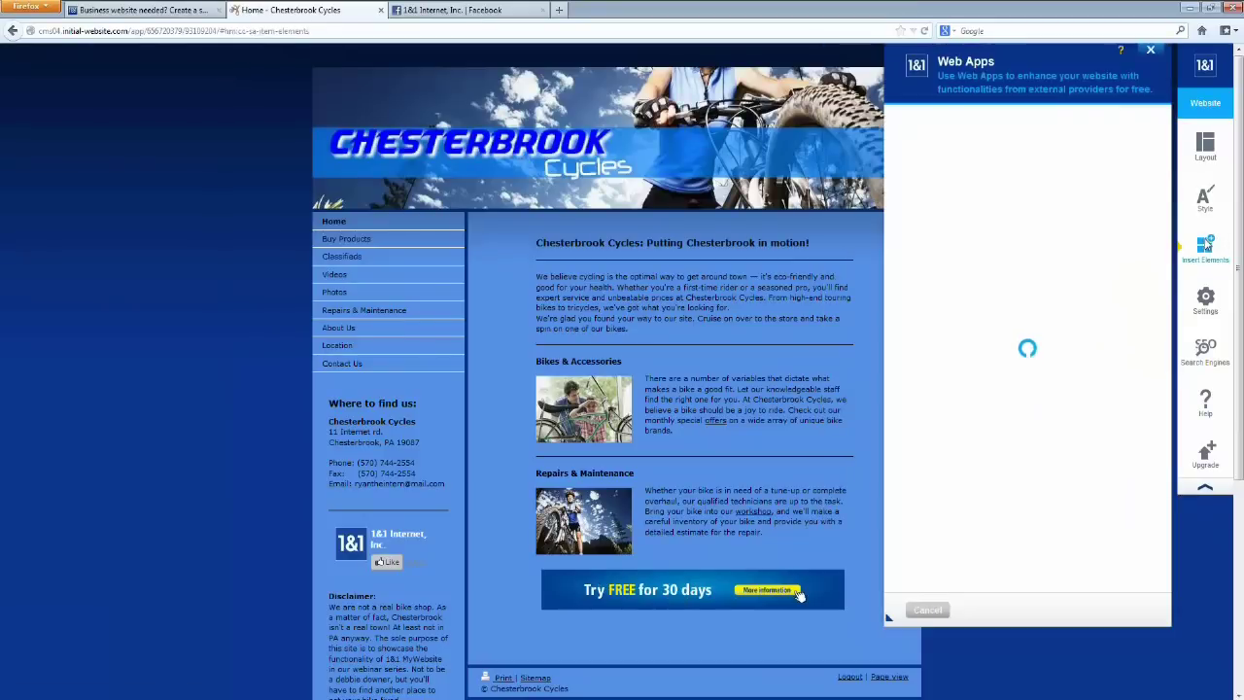
Insert the Microsoft Translator web app above the Home page heading and save it with the preset frame and background colors
{"action": "left_click", "coordinate": [935, 198]}
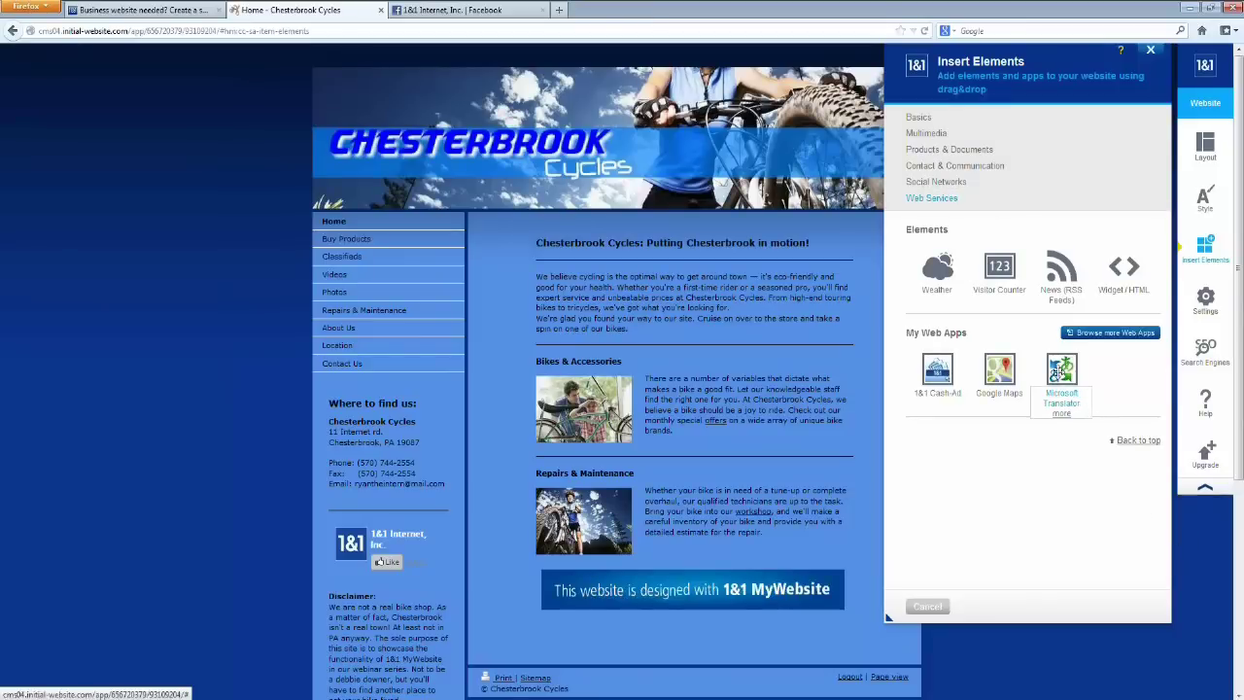
{"action": "left_click_drag", "start_coordinate": [1059, 369], "coordinate": [724, 245]}
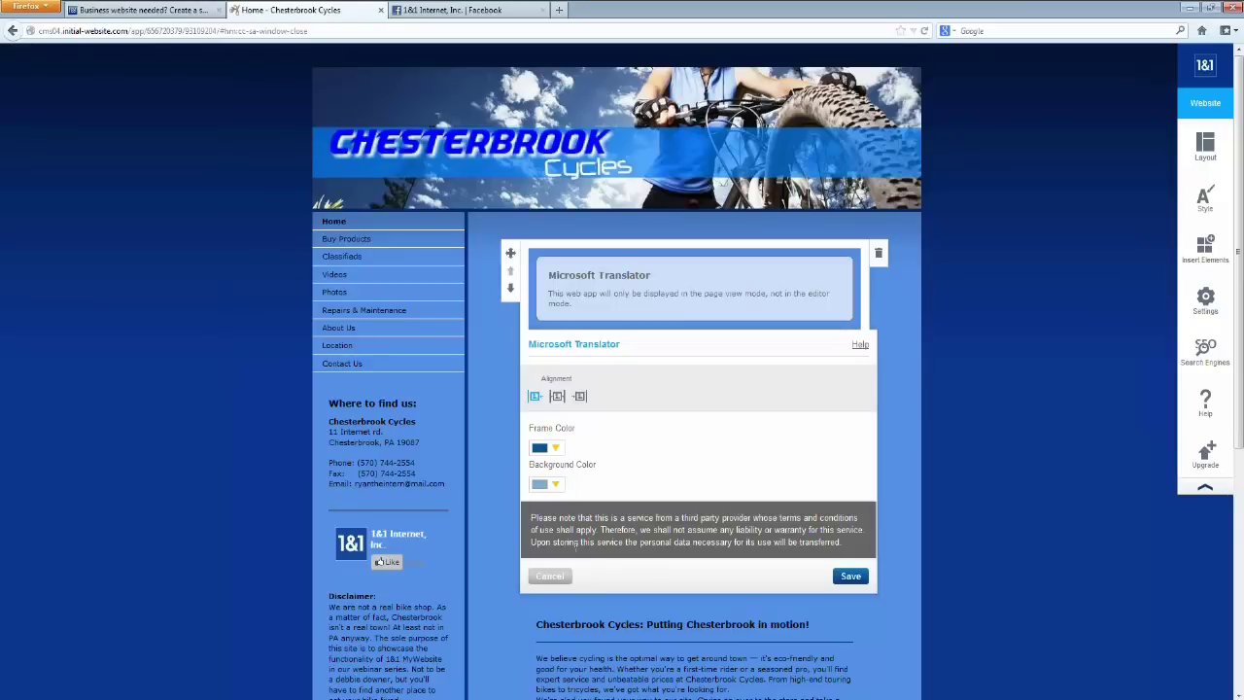
{"action": "left_click", "coordinate": [556, 449]}
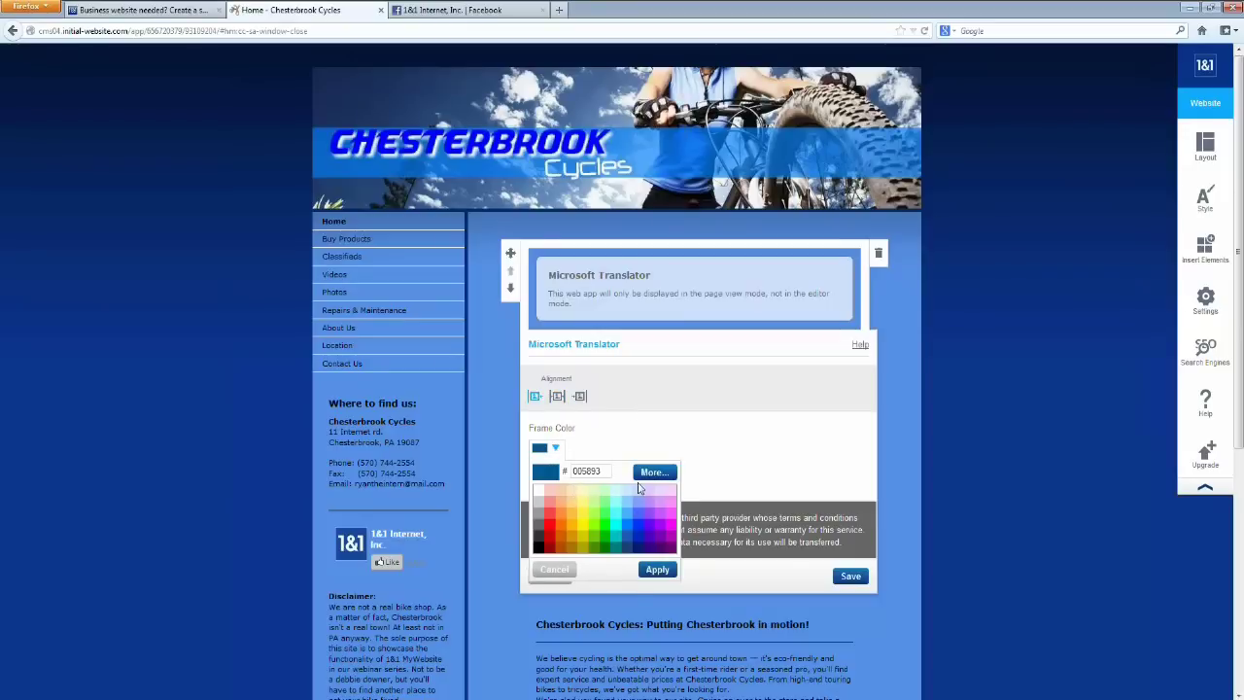
{"action": "left_click", "coordinate": [658, 570]}
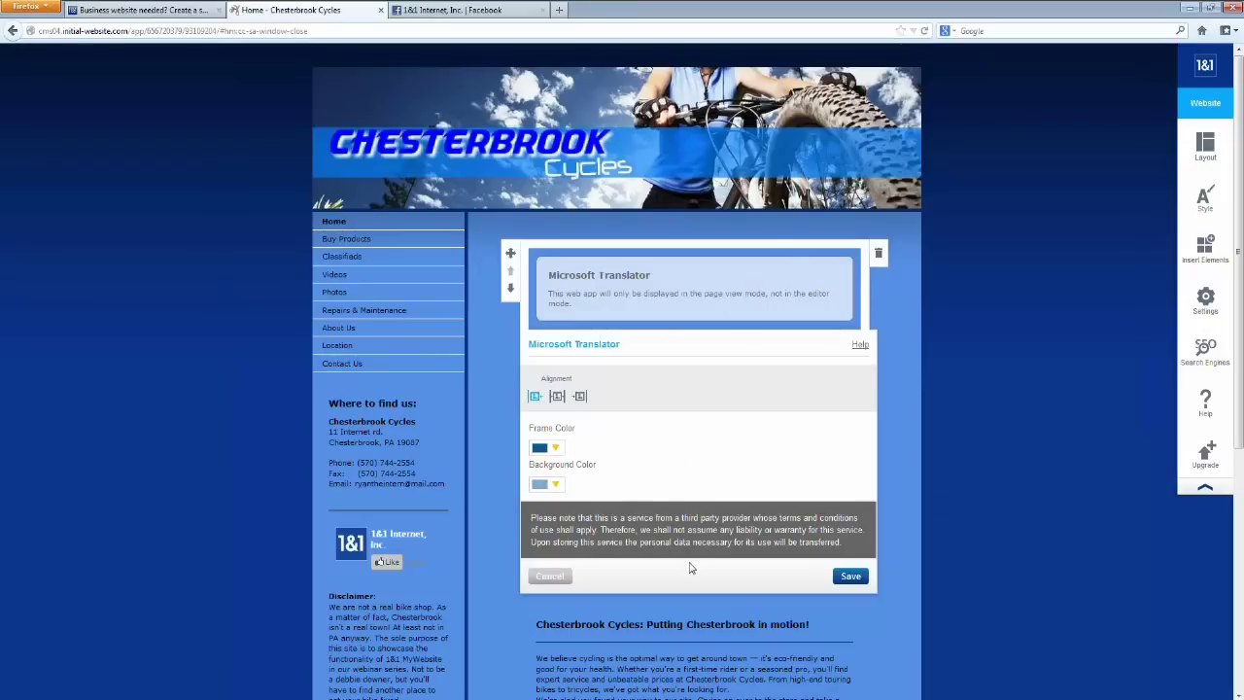
{"action": "left_click", "coordinate": [853, 579]}
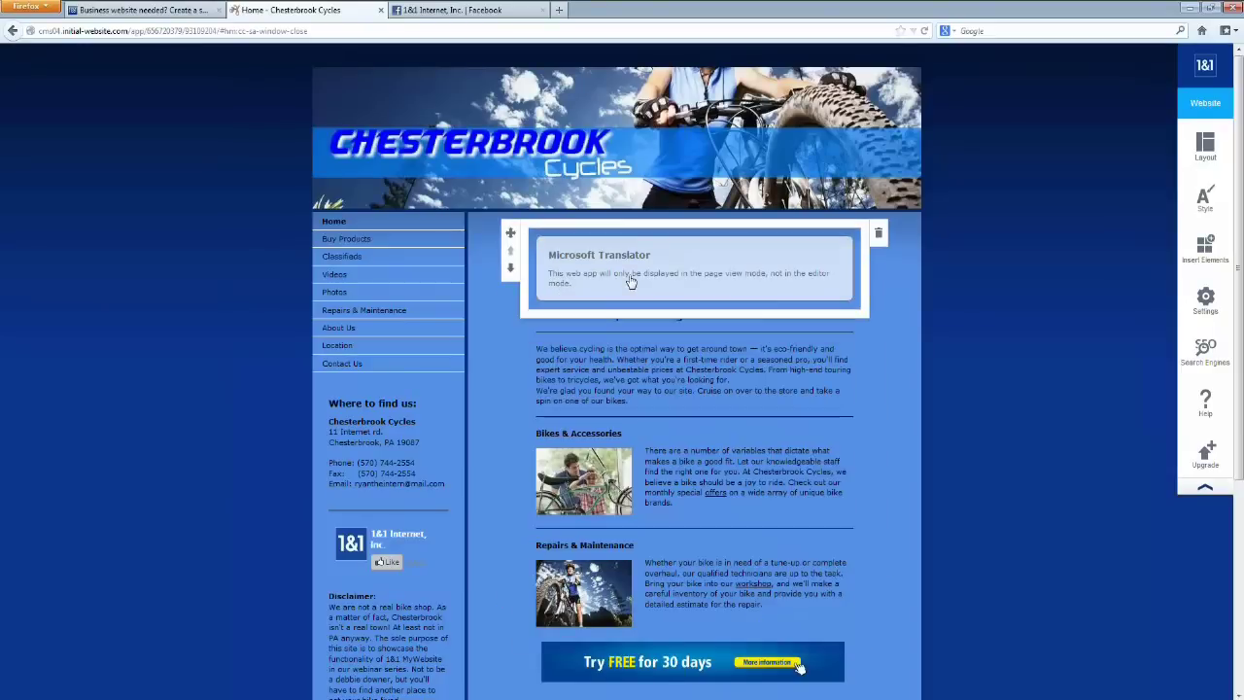
Switch the Home page to page view and translate it into French with the Microsoft Translator widget
{"action": "scroll", "coordinate": [745, 320], "scroll_direction": "down", "scroll_amount": 2}
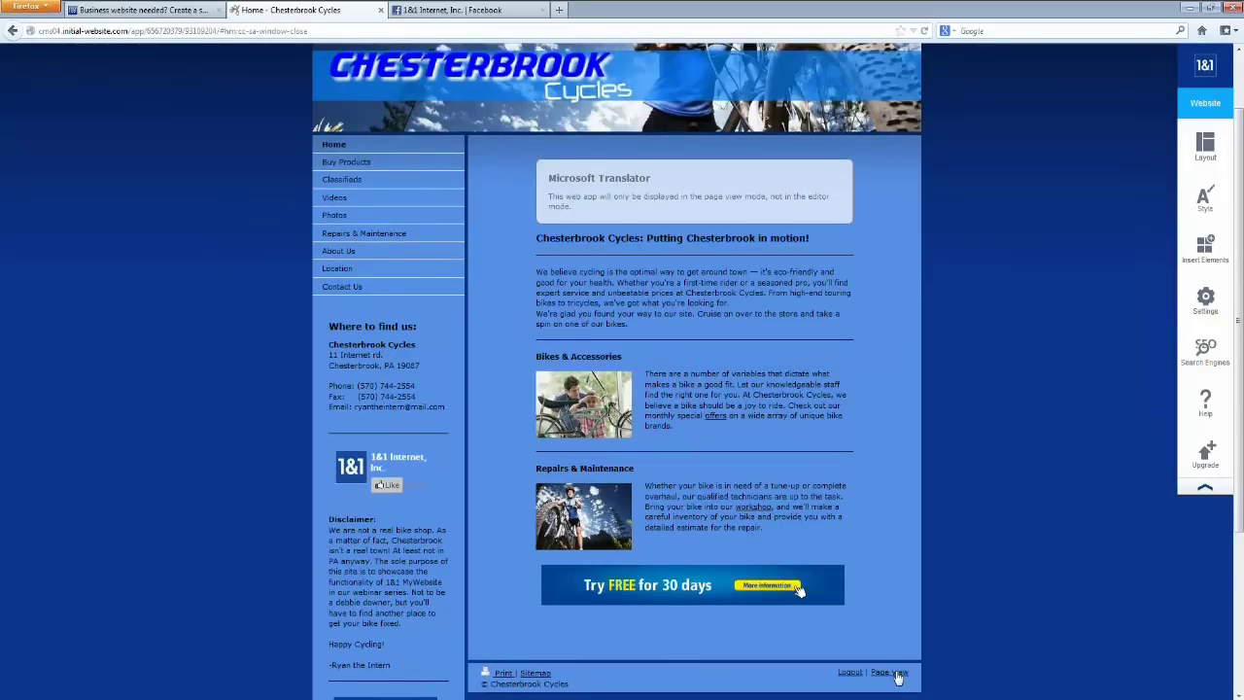
{"action": "left_click", "coordinate": [898, 674]}
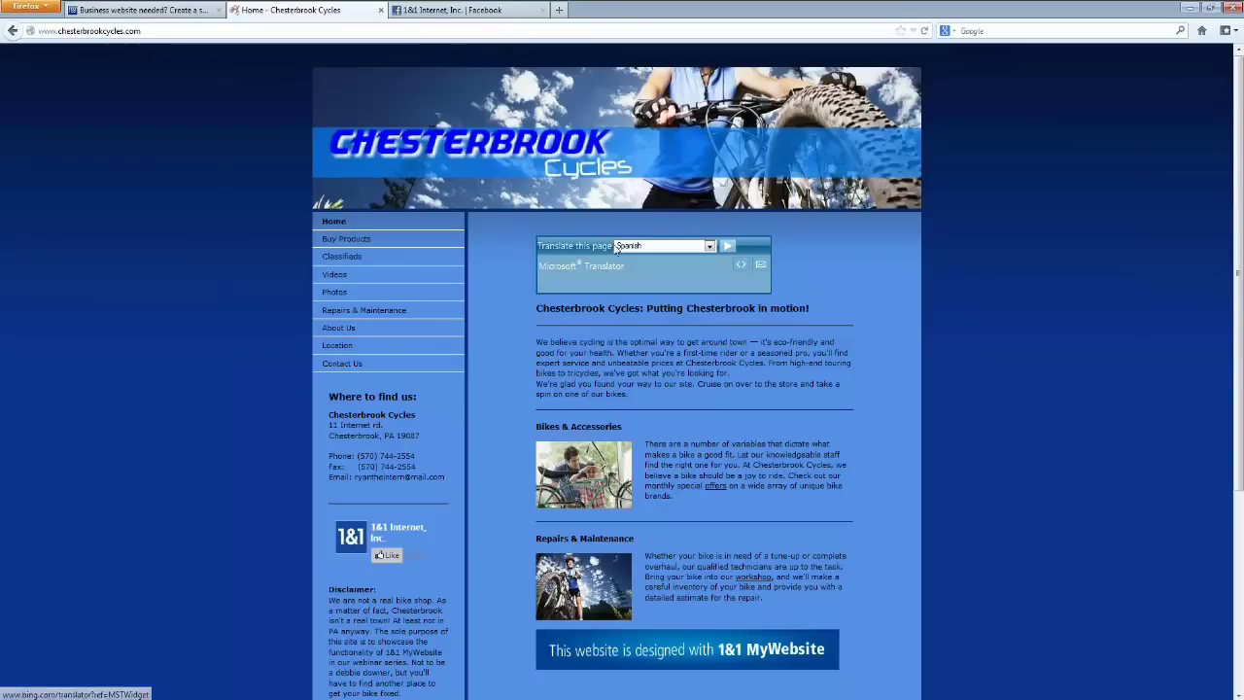
{"action": "left_click", "coordinate": [709, 246]}
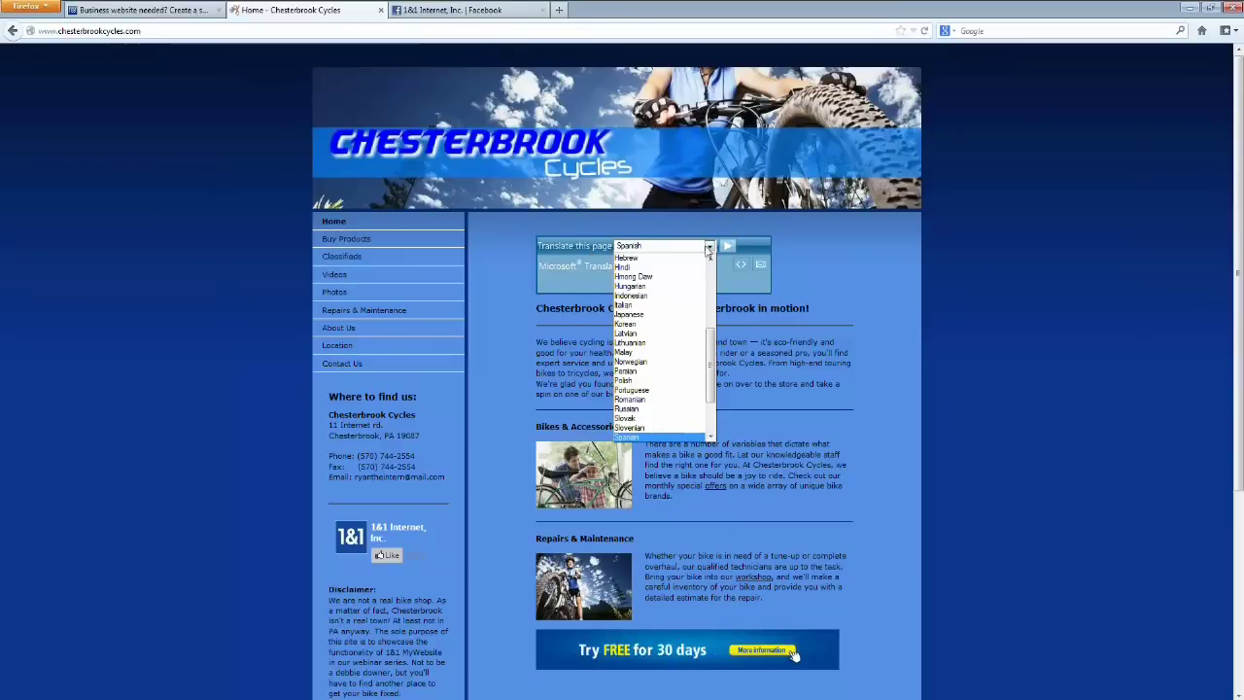
{"action": "left_click_drag", "start_coordinate": [712, 337], "coordinate": [713, 275]}
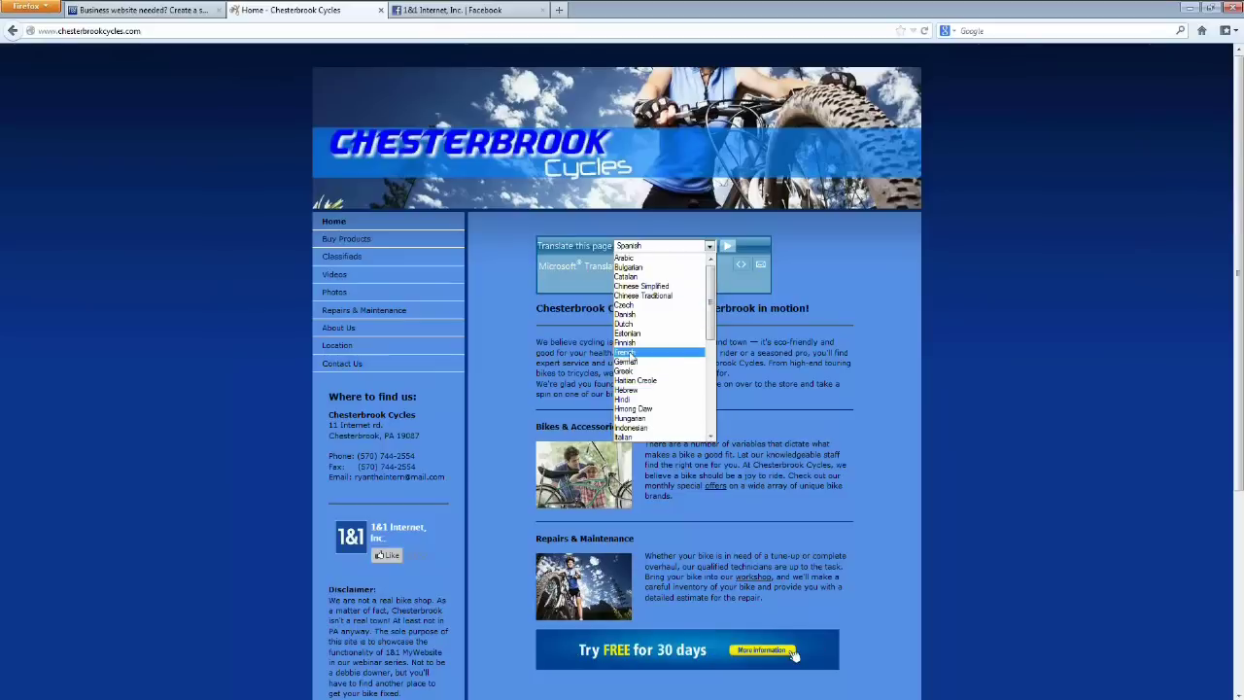
{"action": "left_click", "coordinate": [793, 656]}
{"action": "key", "text": "f"}
{"action": "key", "text": "r"}
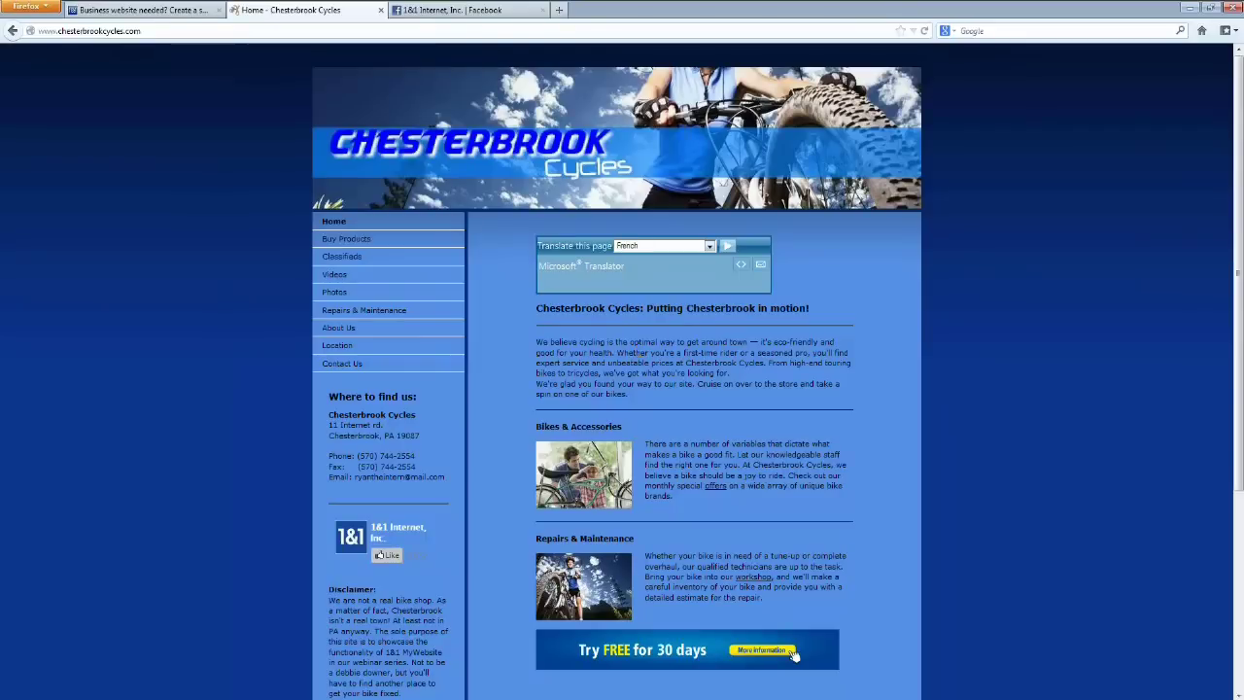
{"action": "left_click", "coordinate": [728, 248]}
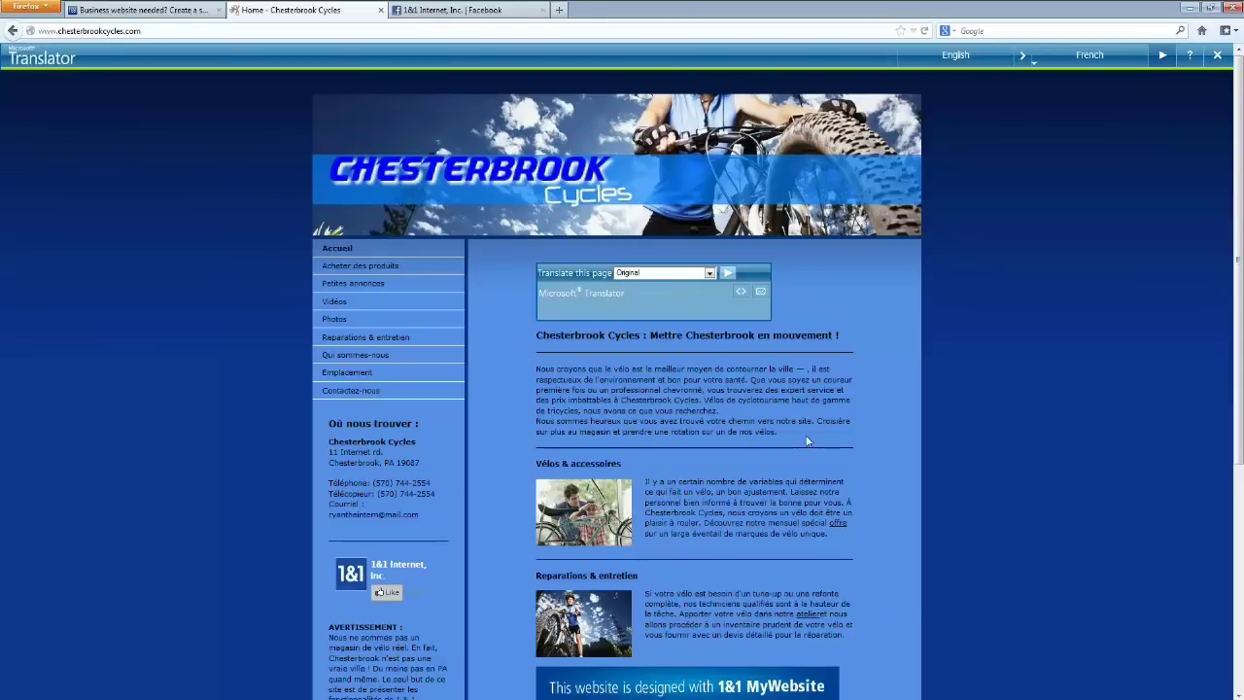
Return the translated Home page to its original language with the translator widget
{"action": "left_click", "coordinate": [709, 276]}
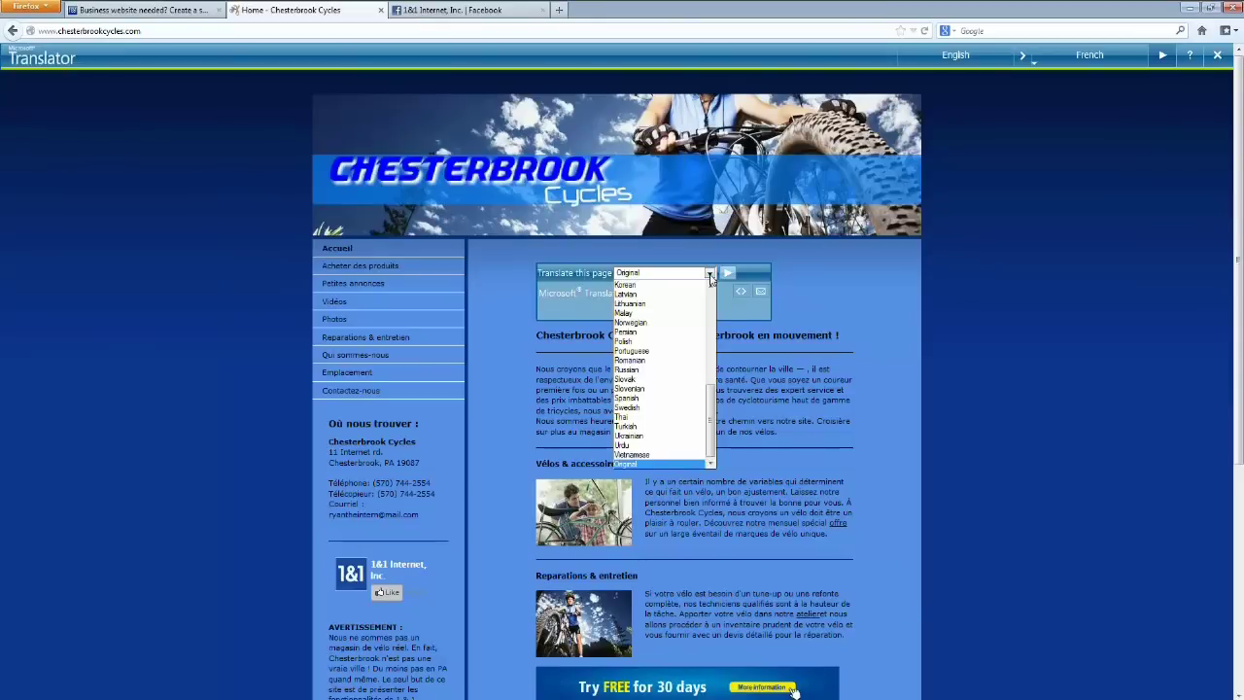
{"action": "left_click", "coordinate": [711, 278]}
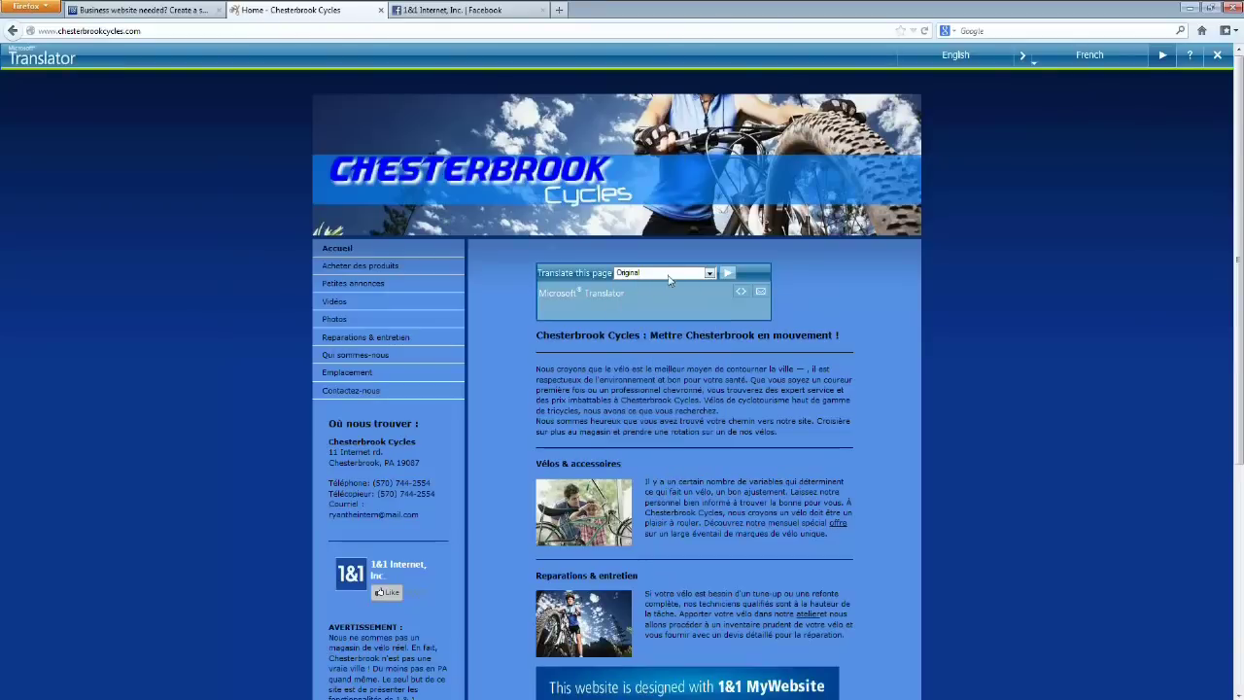
{"action": "left_click", "coordinate": [727, 278]}
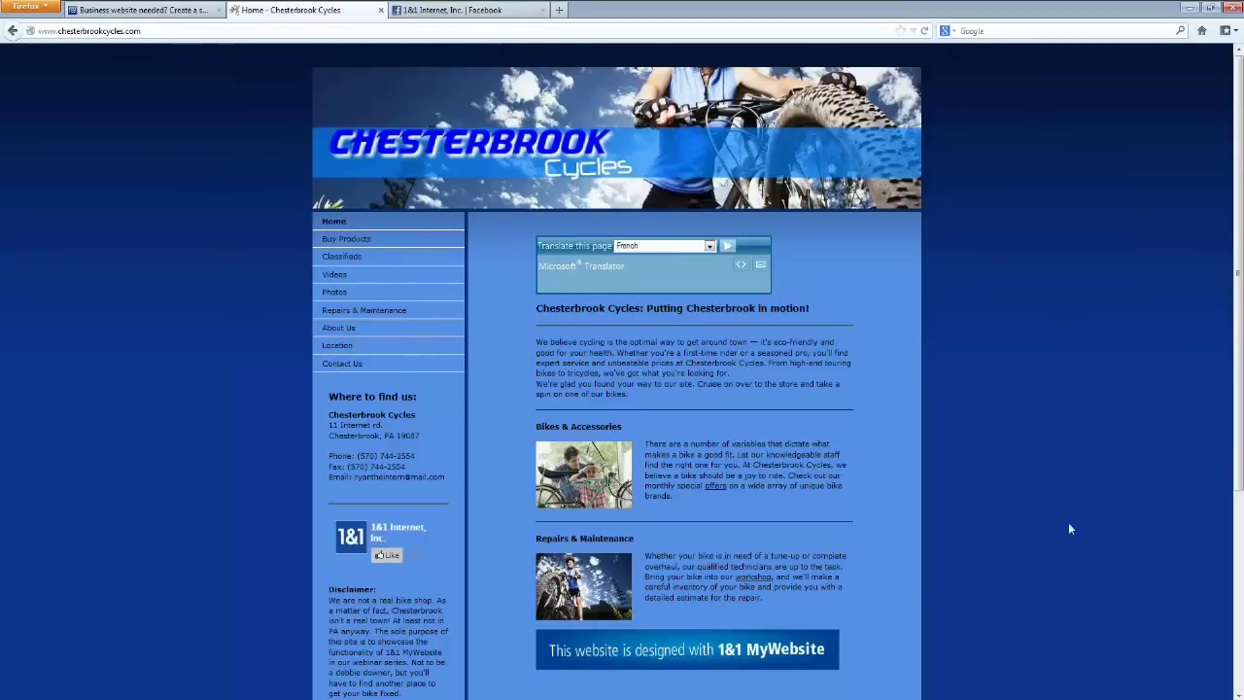
Open the Classifieds page from the site navigation and return to the Home page
{"action": "scroll", "coordinate": [859, 653], "scroll_direction": "down", "scroll_amount": 3}
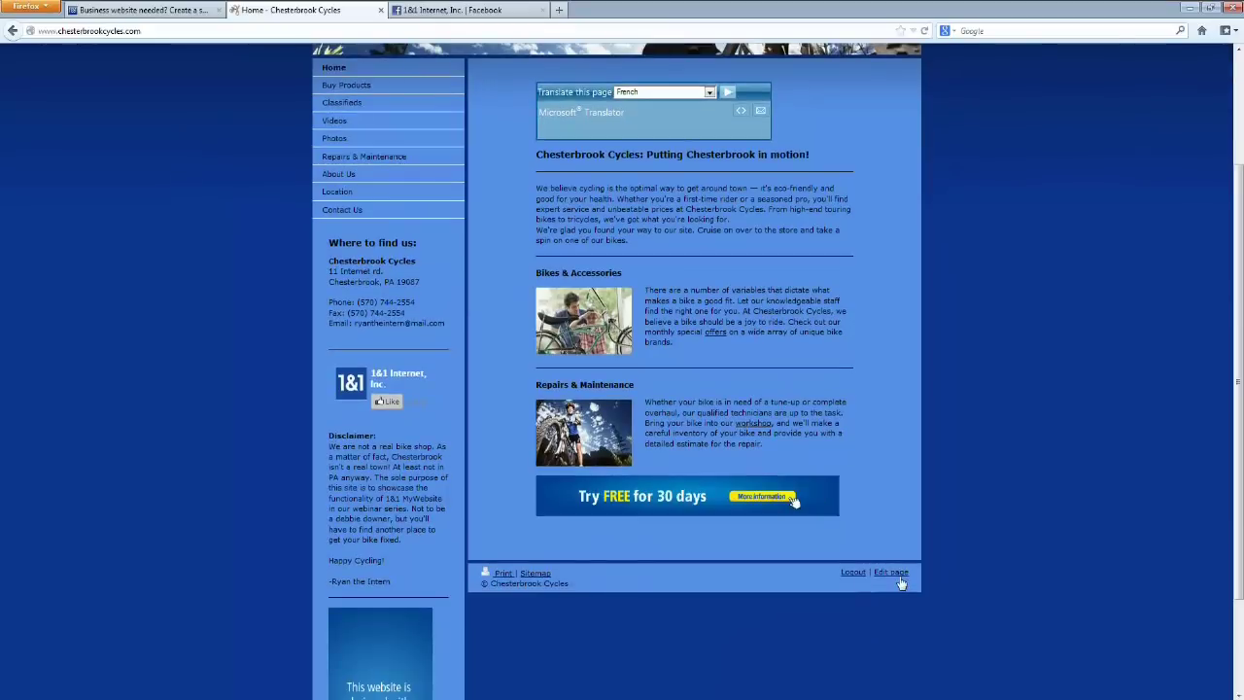
{"action": "scroll", "coordinate": [864, 609], "scroll_direction": "up", "scroll_amount": 3}
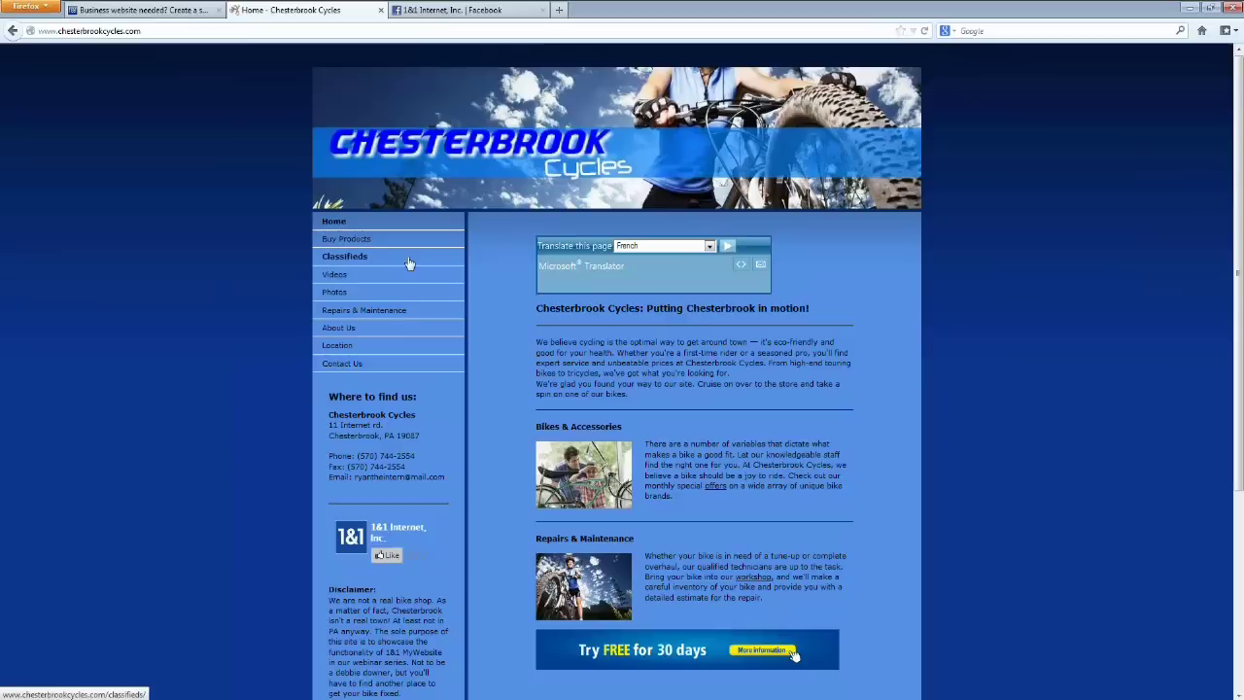
{"action": "left_click", "coordinate": [333, 264]}
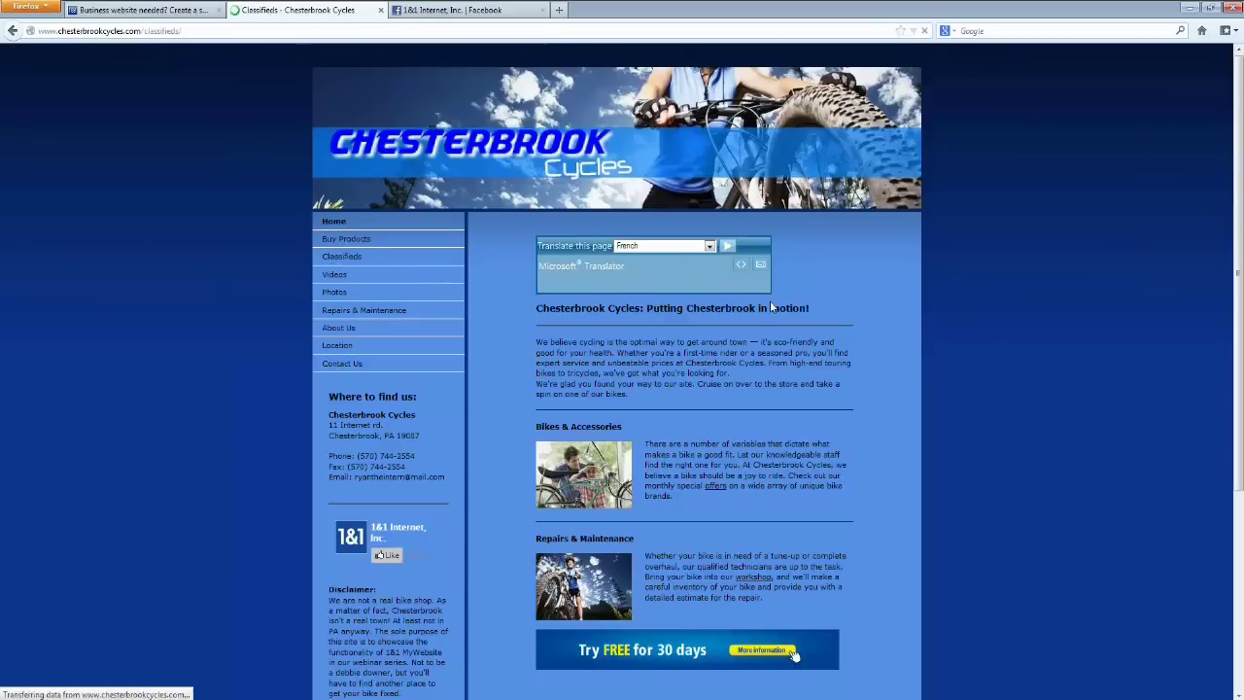
{"action": "left_click", "coordinate": [334, 223]}
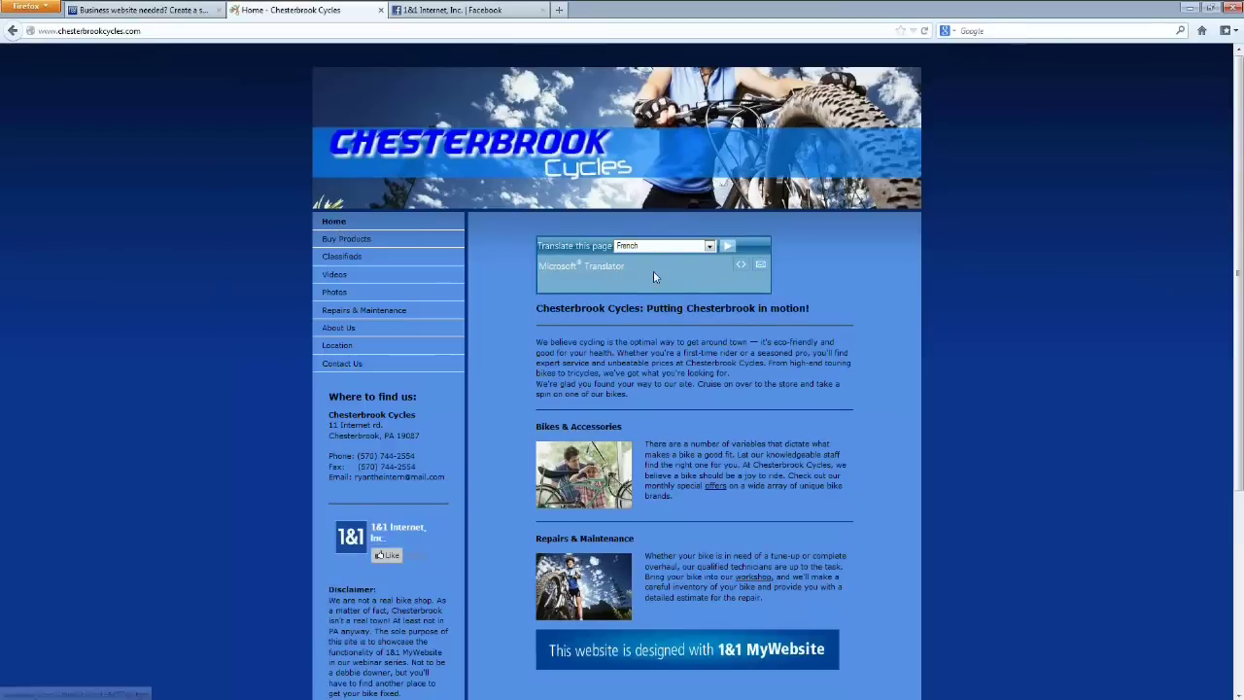
{"action": "scroll", "coordinate": [830, 321], "scroll_direction": "down", "scroll_amount": 1}
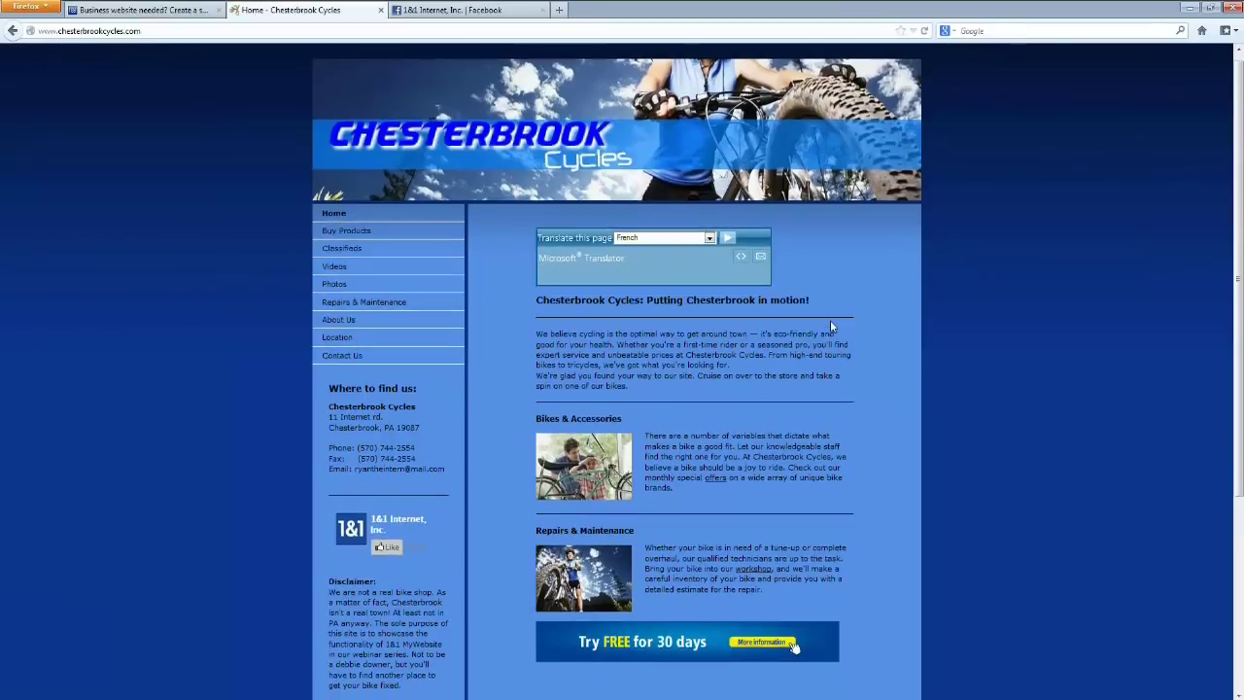
{"action": "scroll", "coordinate": [831, 327], "scroll_direction": "down", "scroll_amount": 3}
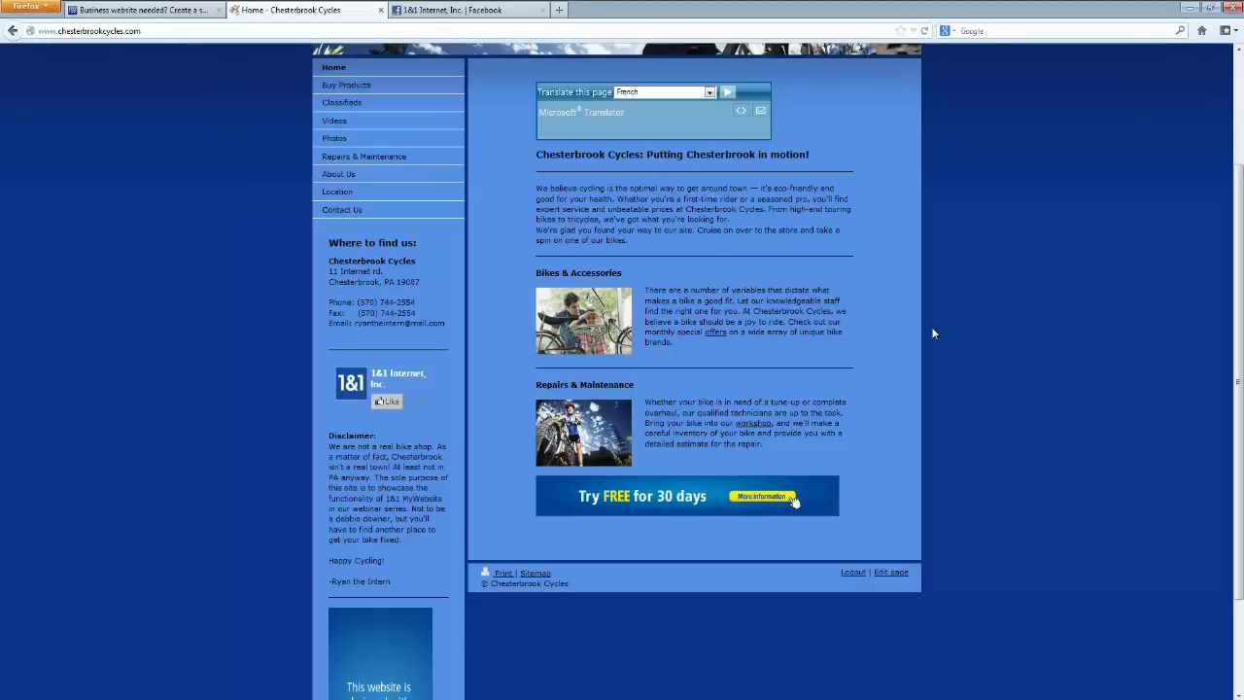
{"action": "scroll", "coordinate": [931, 333], "scroll_direction": "up", "scroll_amount": 3}
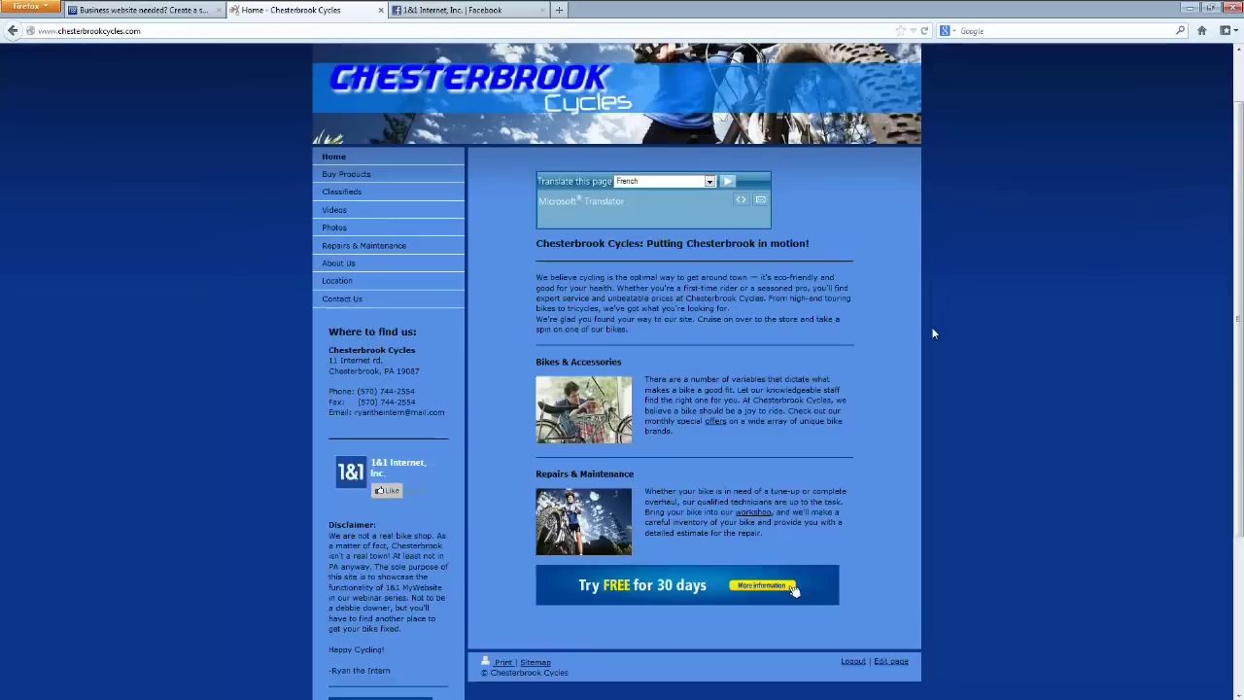
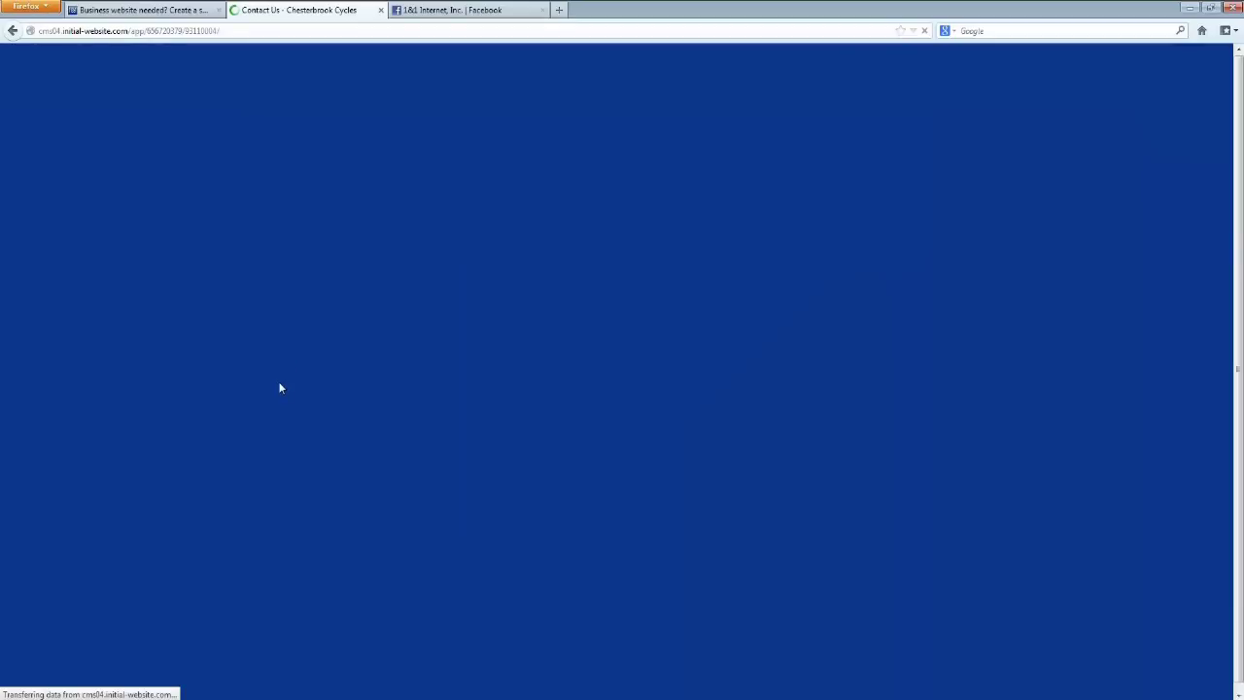
Insert the Facebook web app from the social networks elements above the Contact us heading on the Contact Us page
{"action": "scroll", "coordinate": [778, 556], "scroll_direction": "down", "scroll_amount": 3}
{"action": "scroll", "coordinate": [772, 552], "scroll_direction": "down", "scroll_amount": 3}
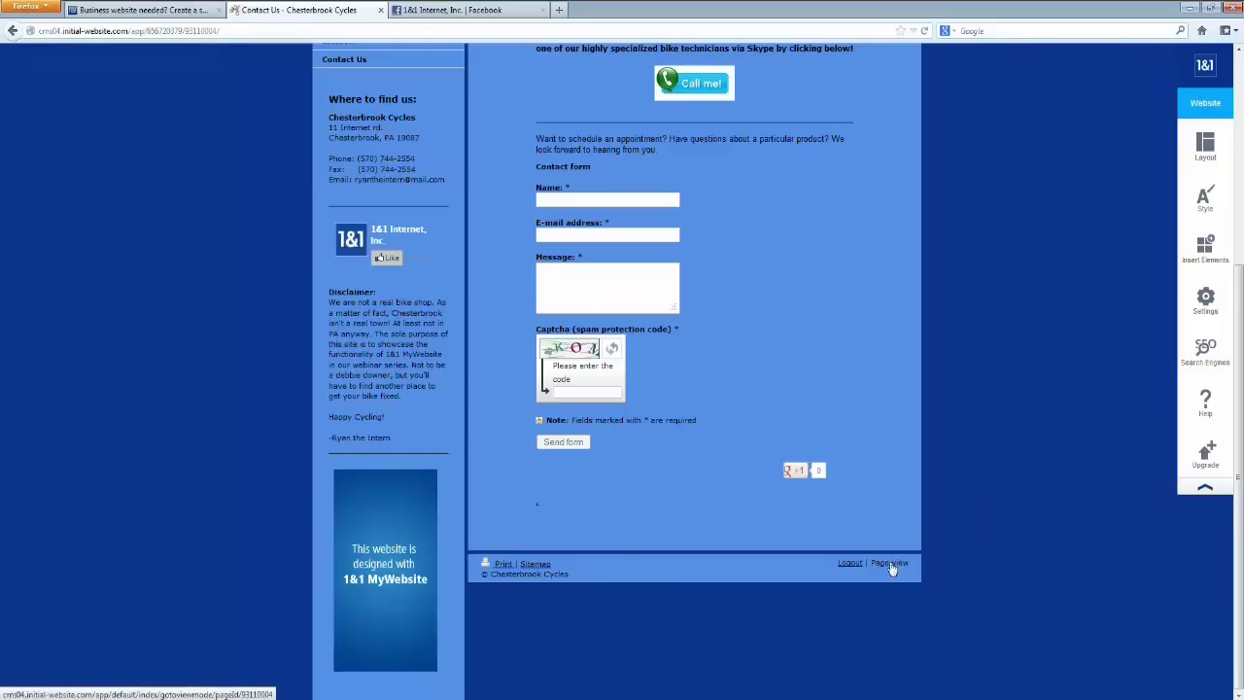
{"action": "left_click", "coordinate": [1206, 257]}
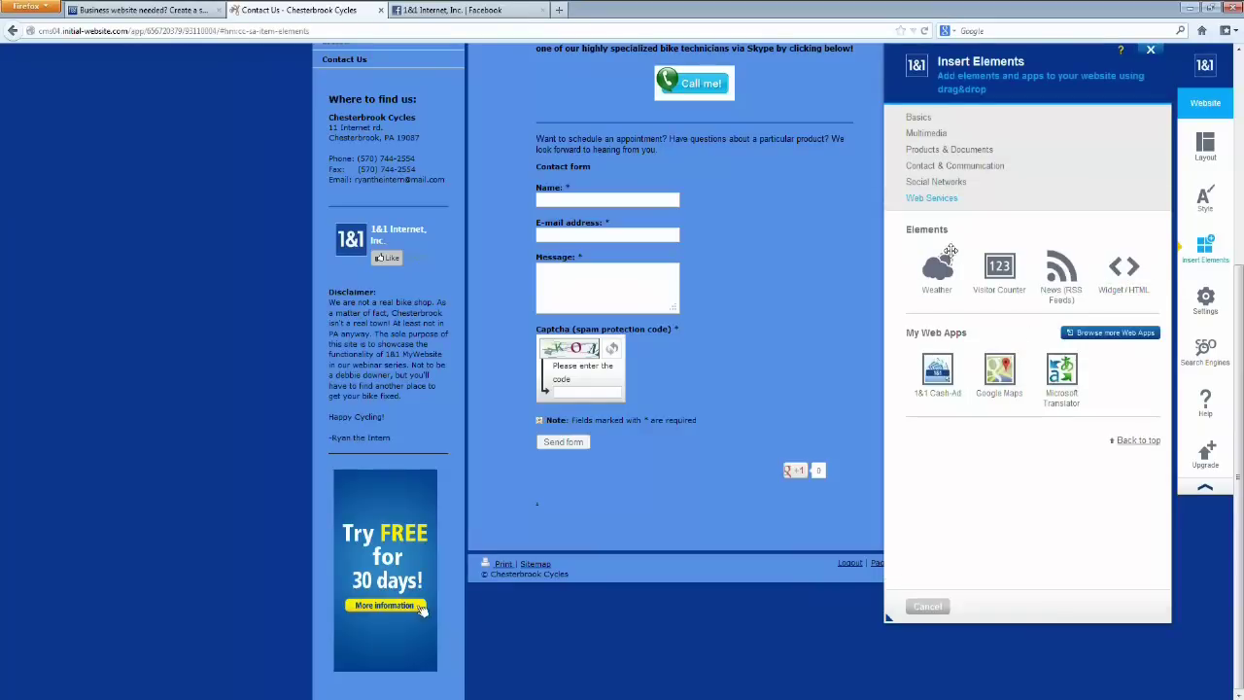
{"action": "left_click", "coordinate": [936, 182]}
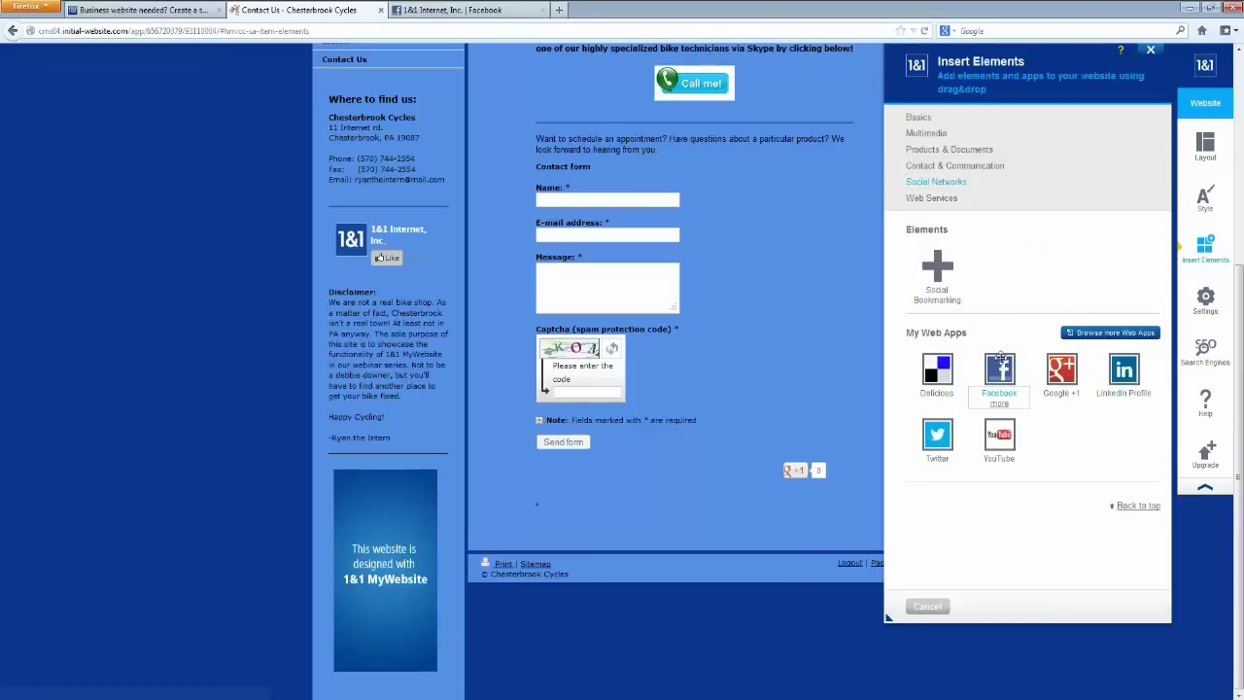
{"action": "left_click_drag", "start_coordinate": [1001, 370], "coordinate": [605, 265]}
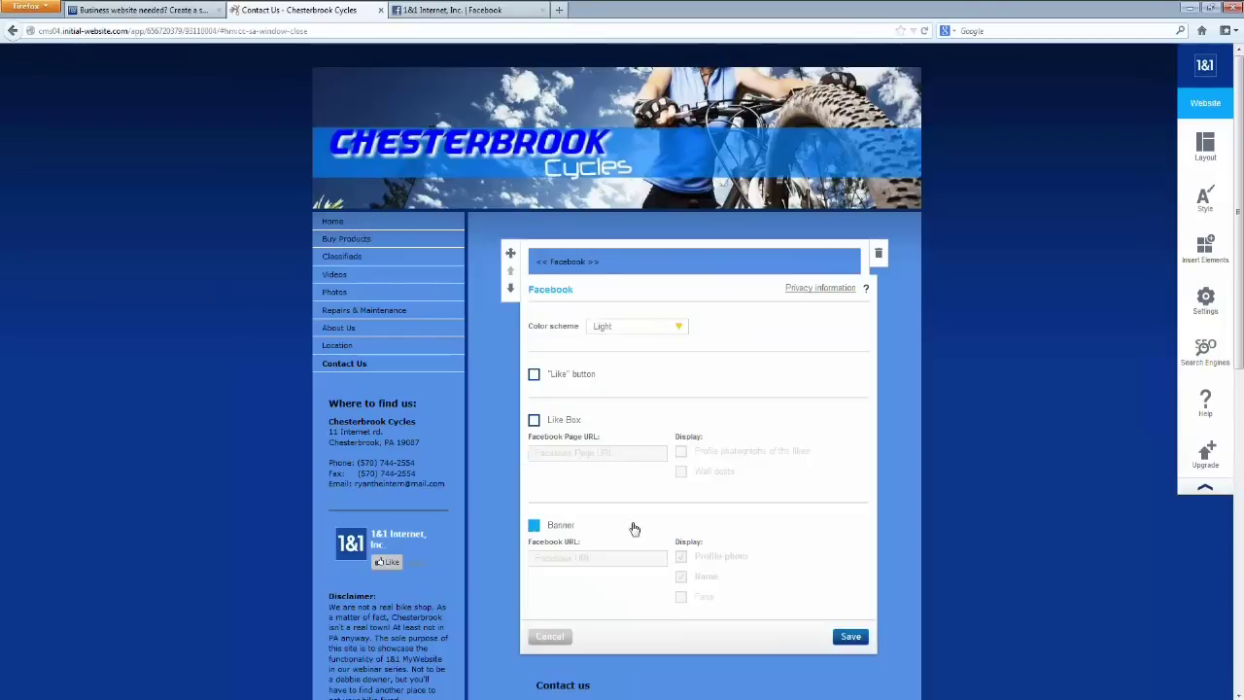
{"action": "left_click", "coordinate": [534, 420]}
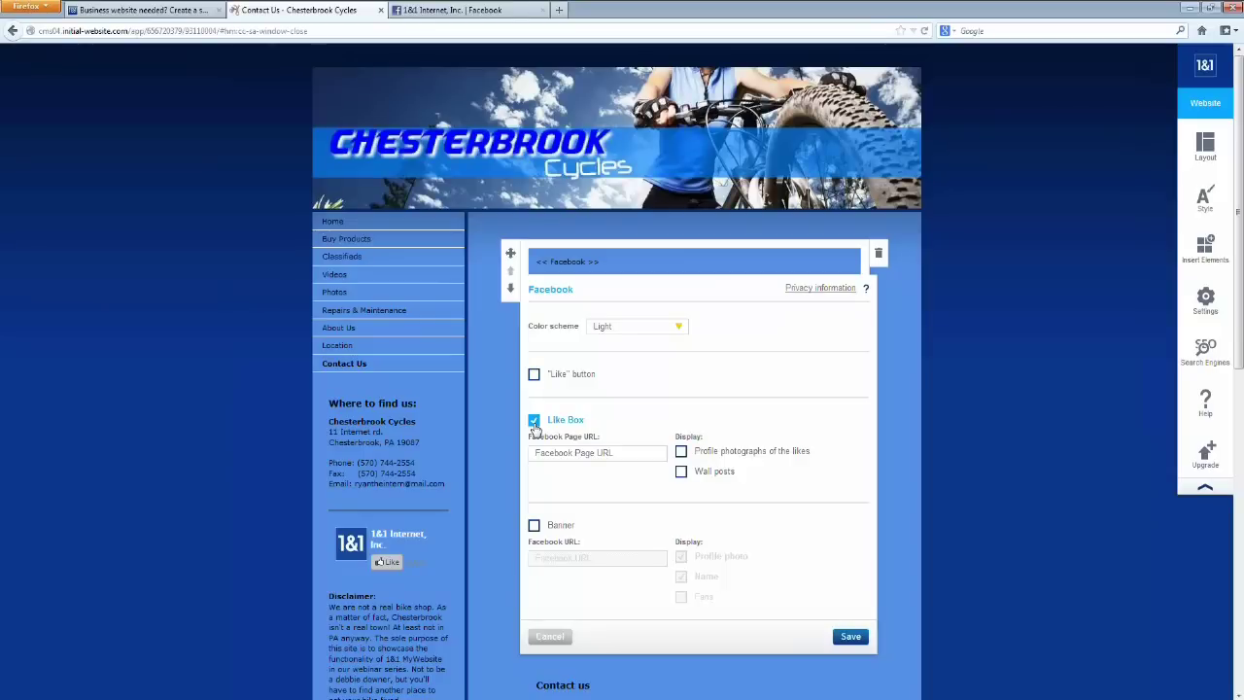
{"action": "left_click", "coordinate": [570, 454]}
{"action": "type", "text": "www.facebook.com/1and1"}
{"action": "left_click", "coordinate": [680, 473]}
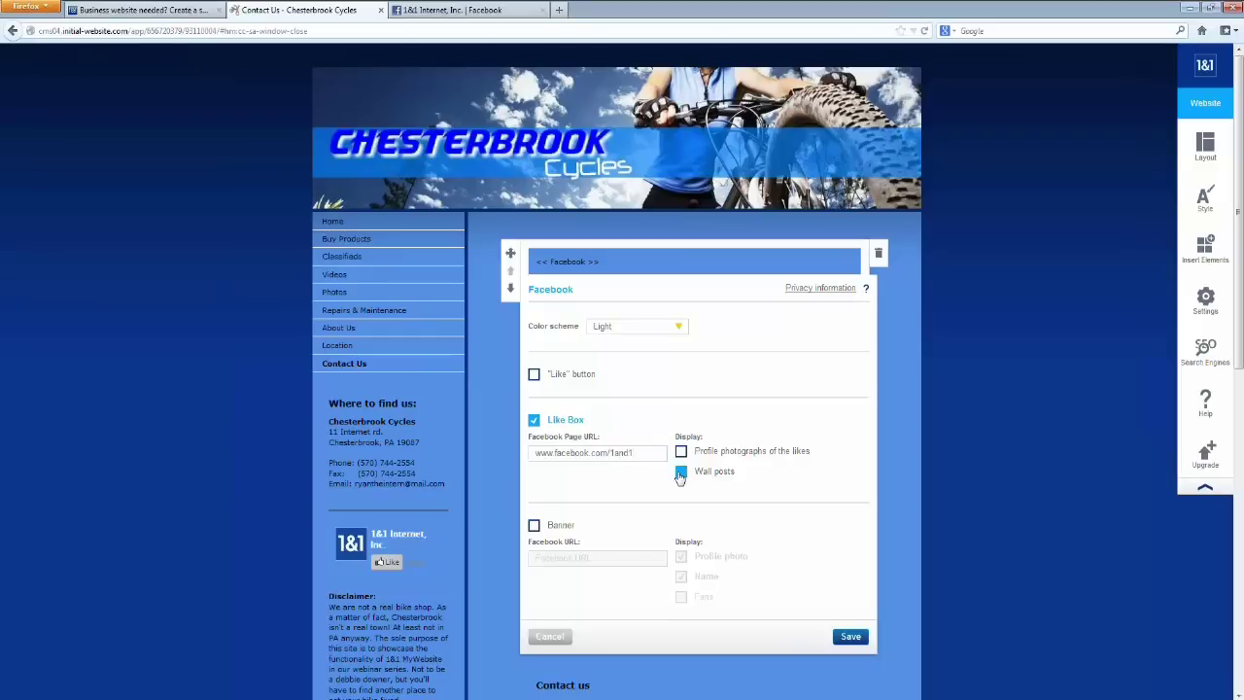
{"action": "left_click", "coordinate": [848, 638]}
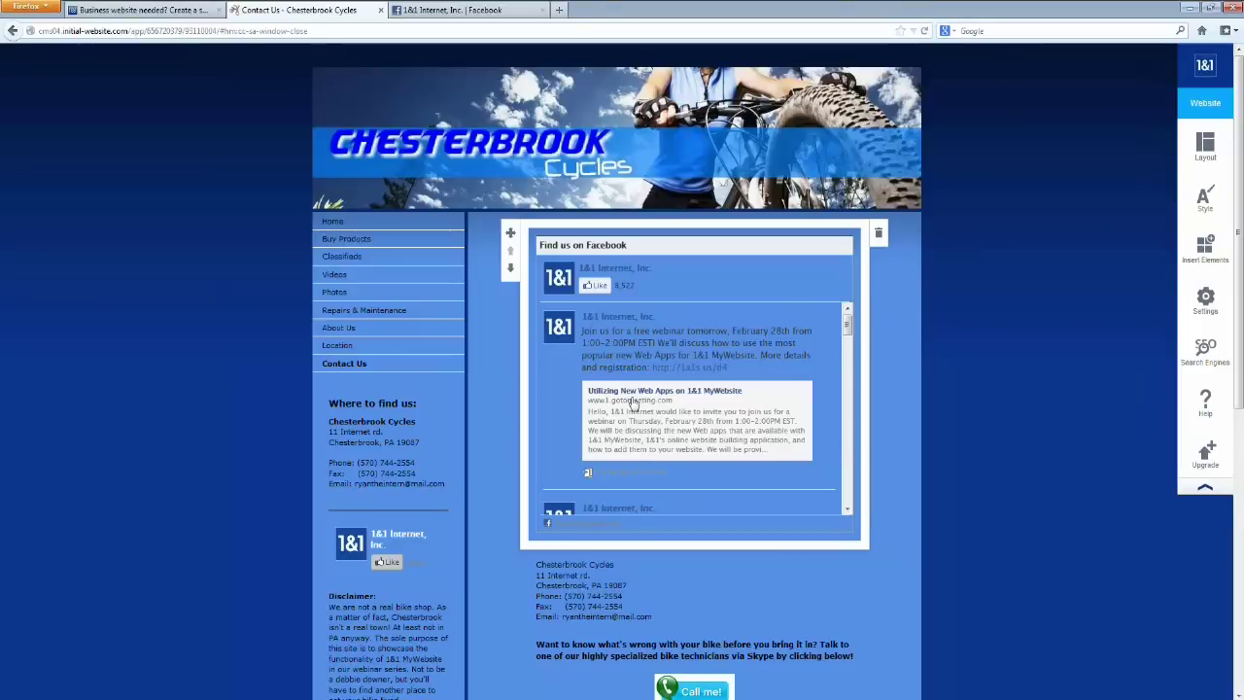
Switch the Contact Us page to page view and look through the wall posts in the Facebook Like Box
{"action": "scroll", "coordinate": [875, 491], "scroll_direction": "down", "scroll_amount": 1}
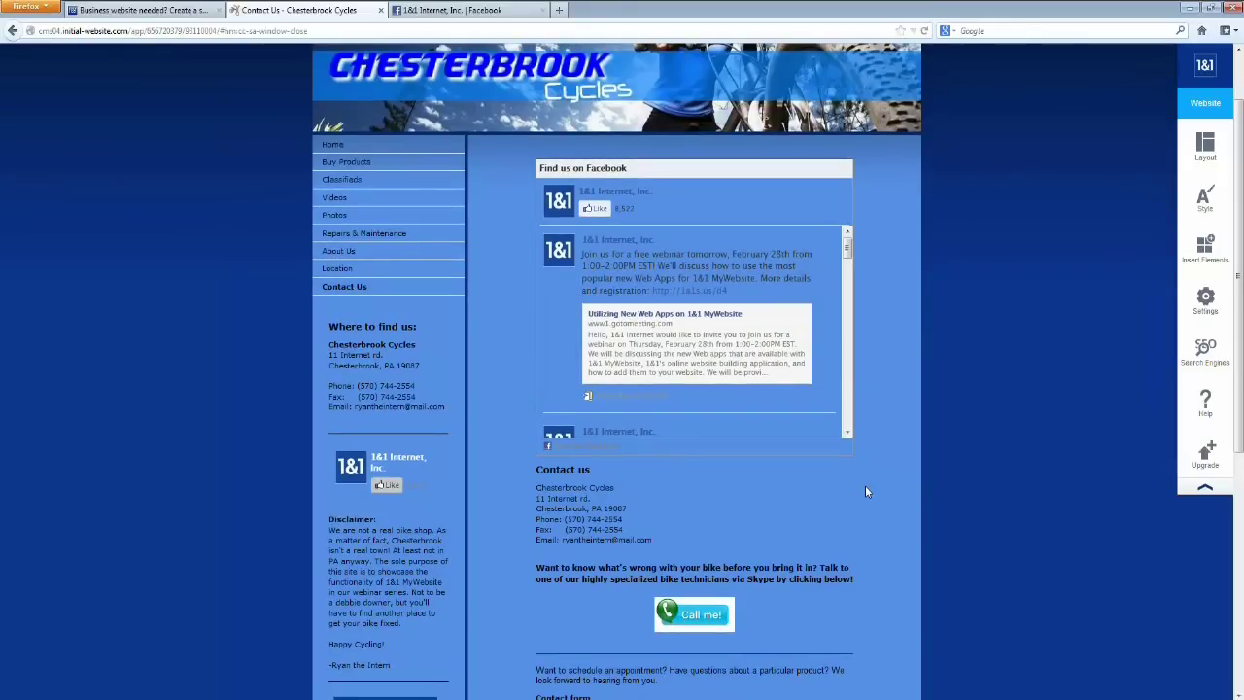
{"action": "scroll", "coordinate": [860, 481], "scroll_direction": "down", "scroll_amount": 2}
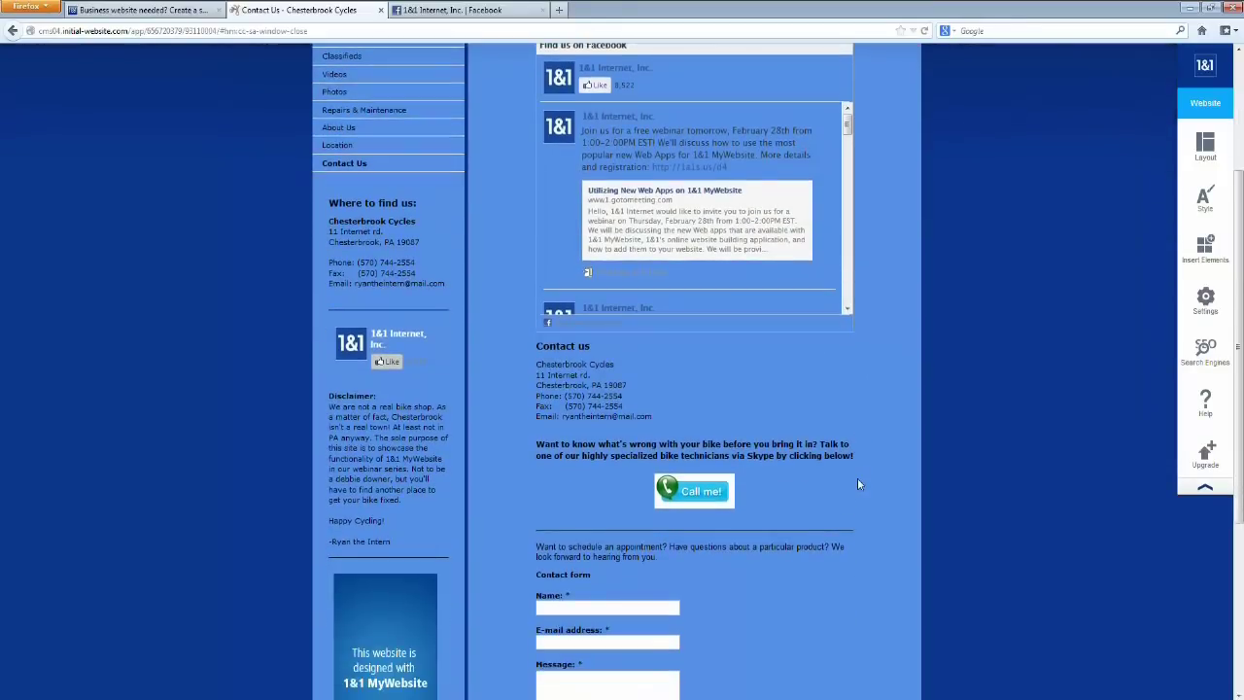
{"action": "scroll", "coordinate": [831, 665], "scroll_direction": "down", "scroll_amount": 2}
{"action": "scroll", "coordinate": [879, 671], "scroll_direction": "down", "scroll_amount": 1}
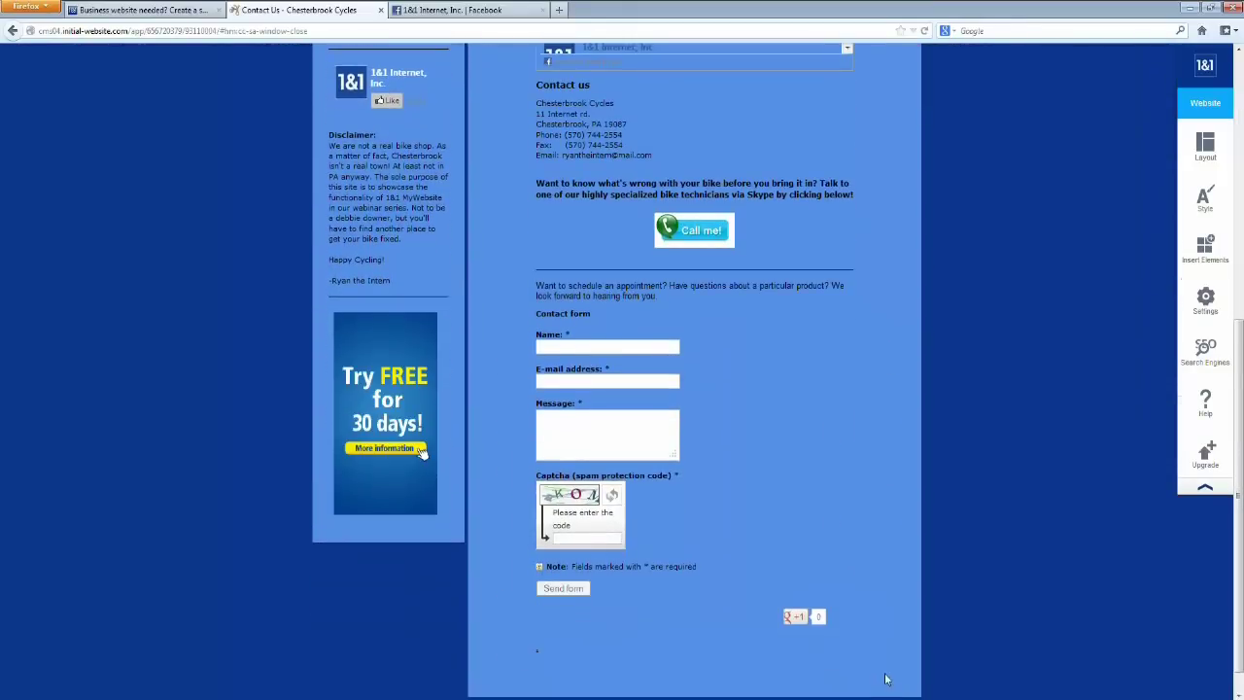
{"action": "scroll", "coordinate": [884, 668], "scroll_direction": "down", "scroll_amount": 1}
{"action": "left_click", "coordinate": [890, 680]}
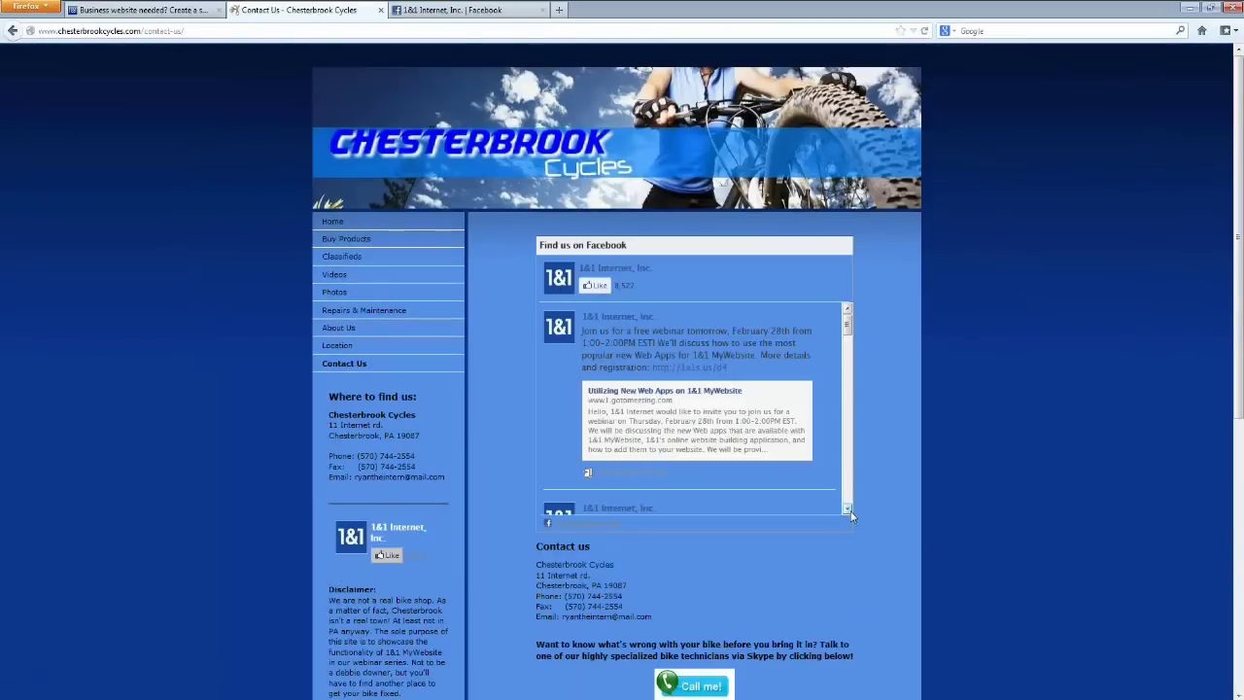
{"action": "scroll", "coordinate": [848, 510], "scroll_direction": "down", "scroll_amount": 5}
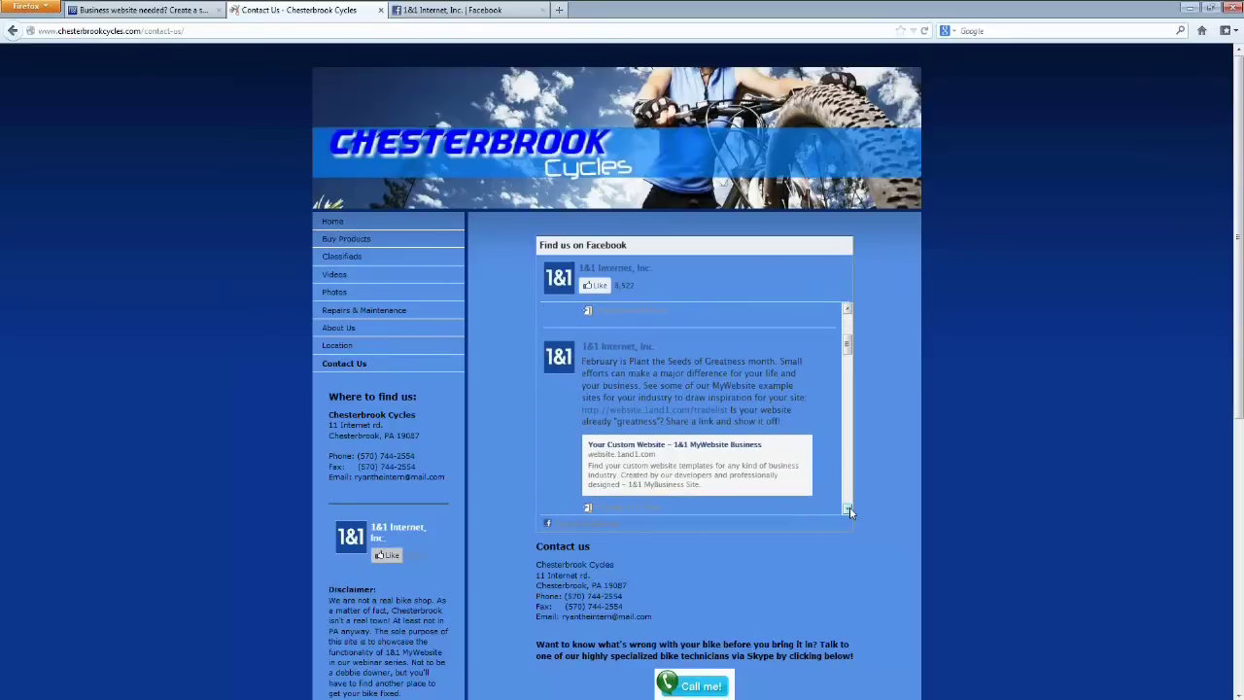
{"action": "left_click", "coordinate": [847, 308]}
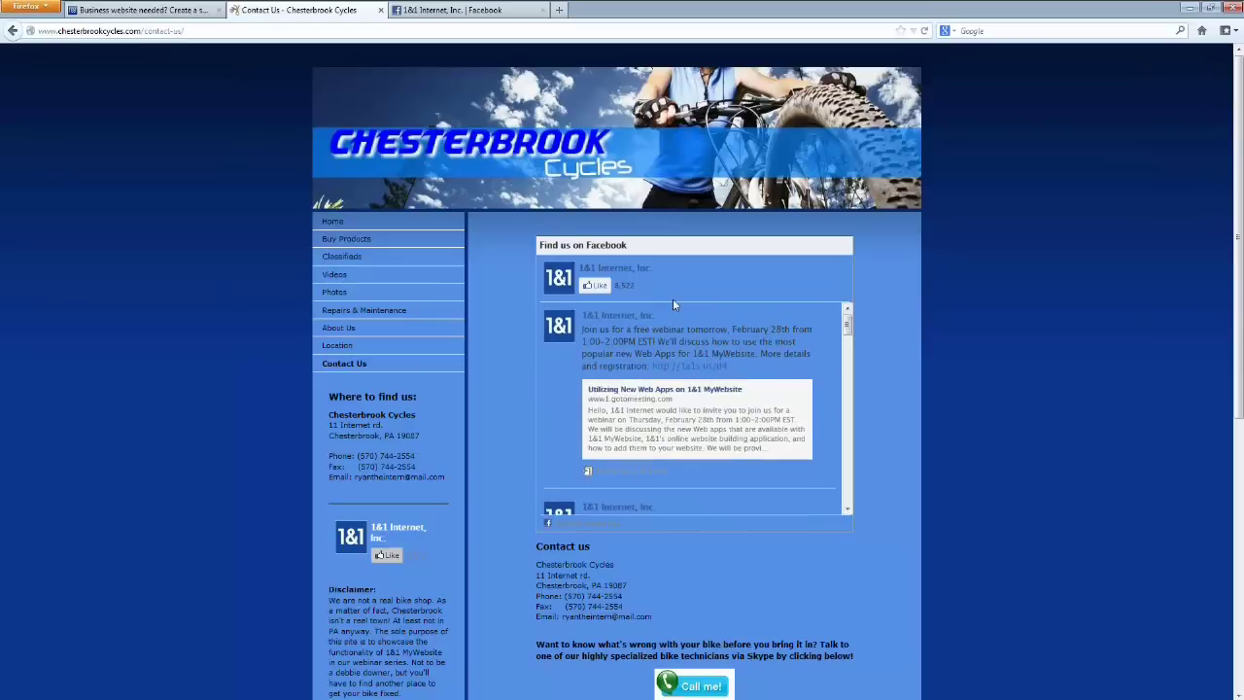
Read through the older wall posts in the Facebook Like Box and return to the newest post
{"action": "left_click", "coordinate": [846, 511]}
{"action": "scroll", "coordinate": [843, 506], "scroll_direction": "down", "scroll_amount": 5}
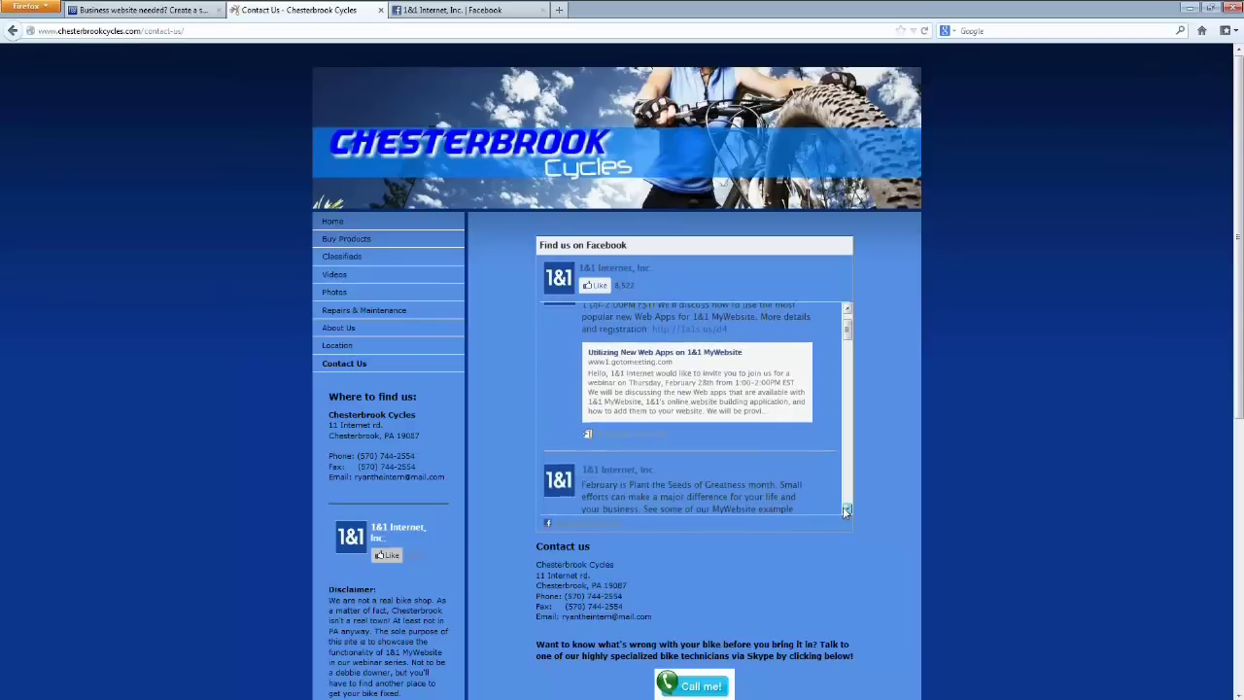
{"action": "scroll", "coordinate": [847, 509], "scroll_direction": "down", "scroll_amount": 4}
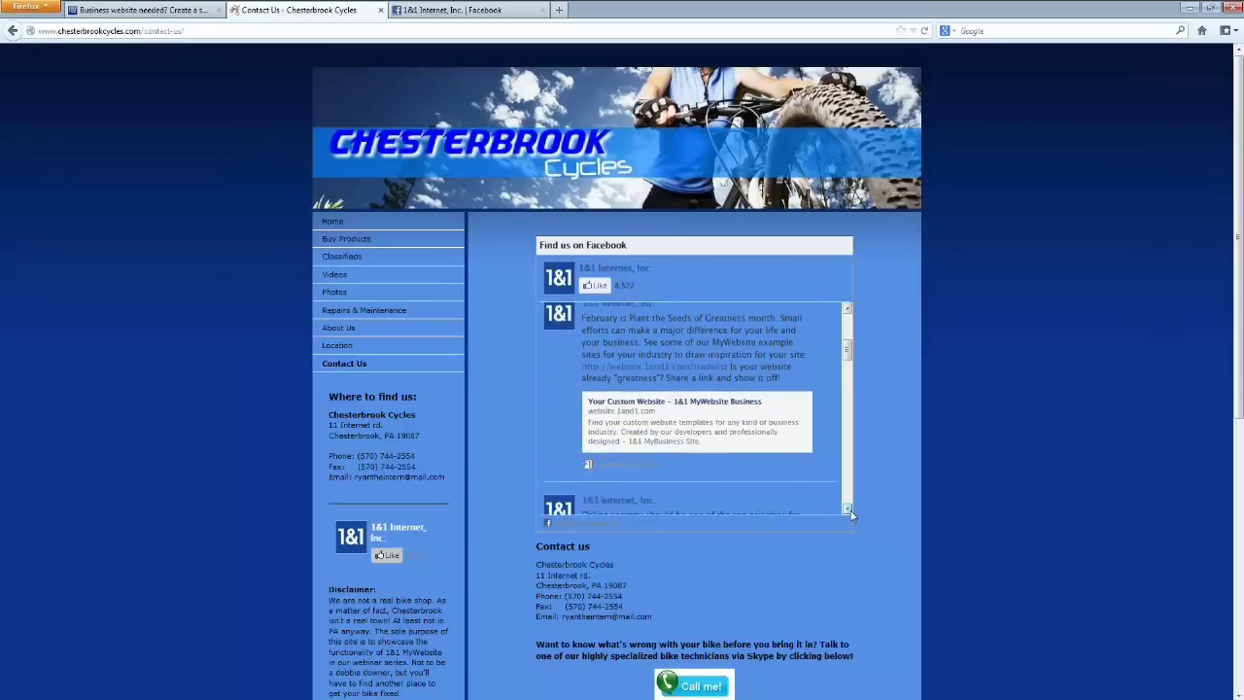
{"action": "scroll", "coordinate": [850, 515], "scroll_direction": "down", "scroll_amount": 1}
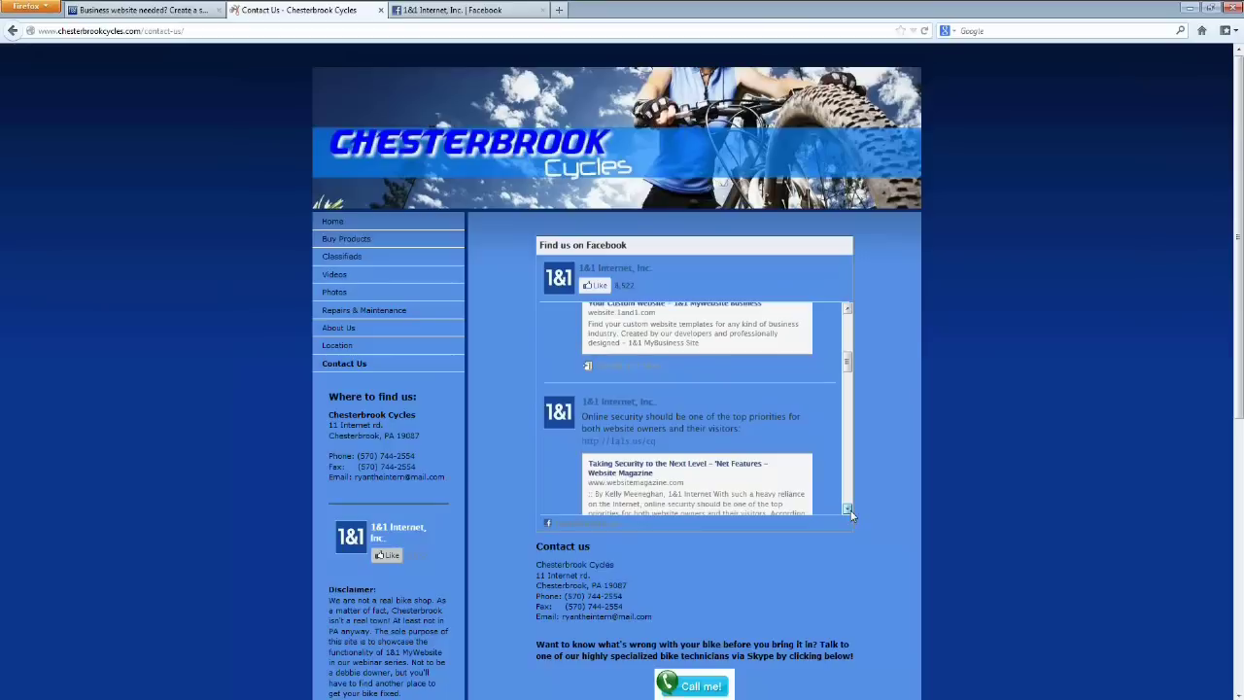
{"action": "scroll", "coordinate": [850, 515], "scroll_direction": "down", "scroll_amount": 3}
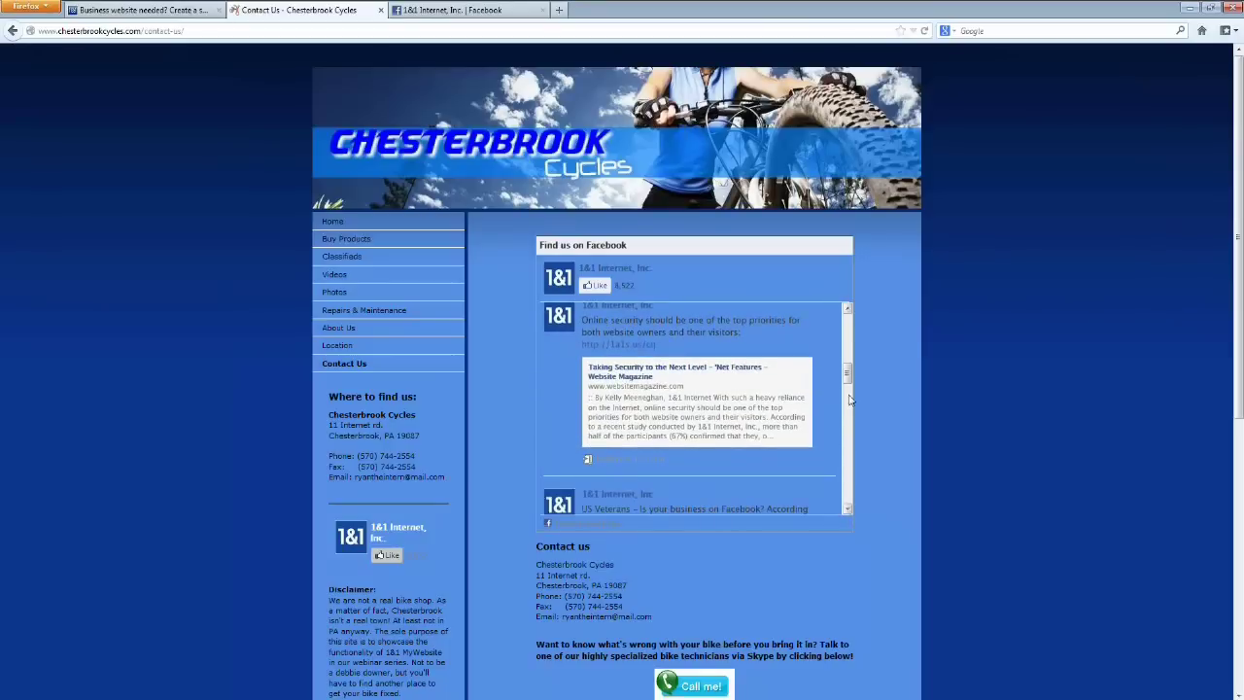
{"action": "scroll", "coordinate": [845, 408], "scroll_direction": "up", "scroll_amount": 5}
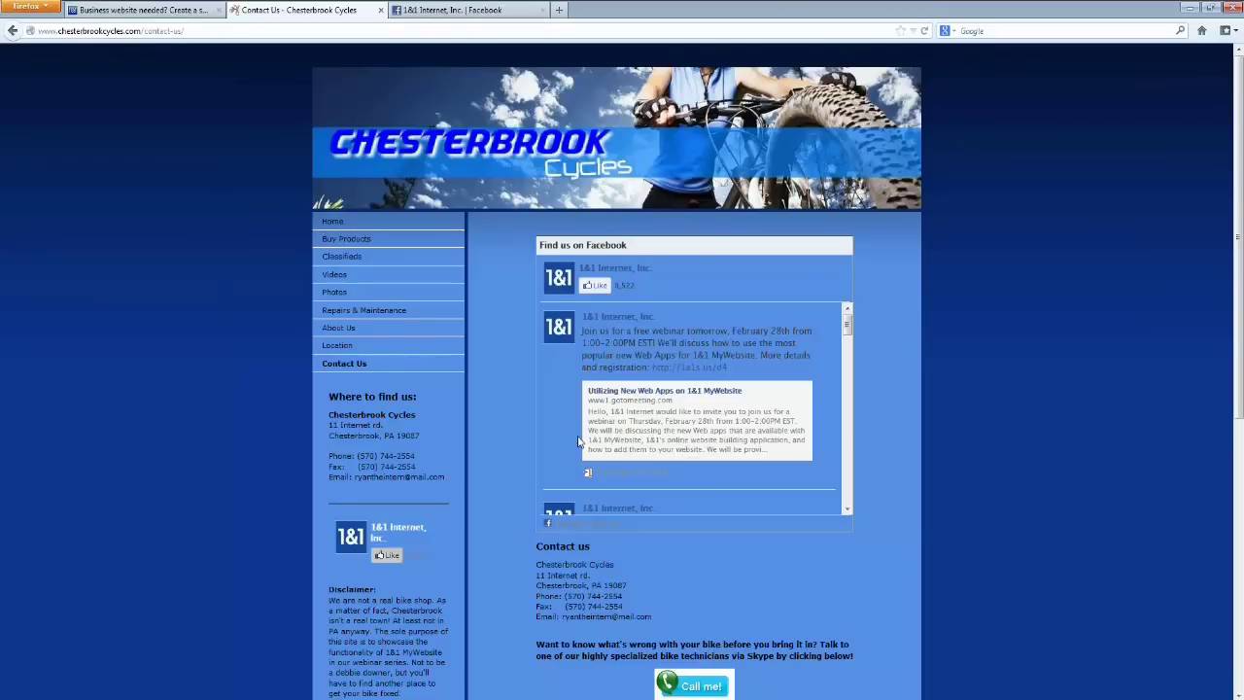
Return the Contact Us page to edit mode and open the settings of the Facebook Like Box
{"action": "scroll", "coordinate": [822, 562], "scroll_direction": "down", "scroll_amount": 5}
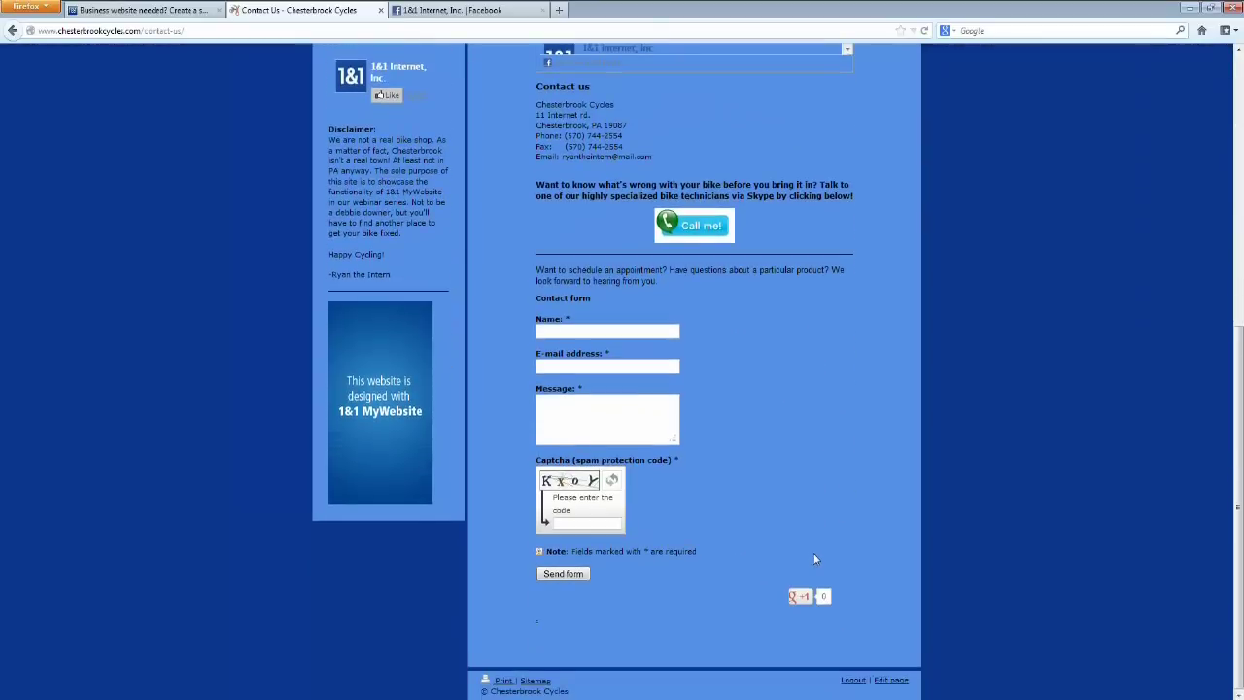
{"action": "left_click", "coordinate": [896, 681]}
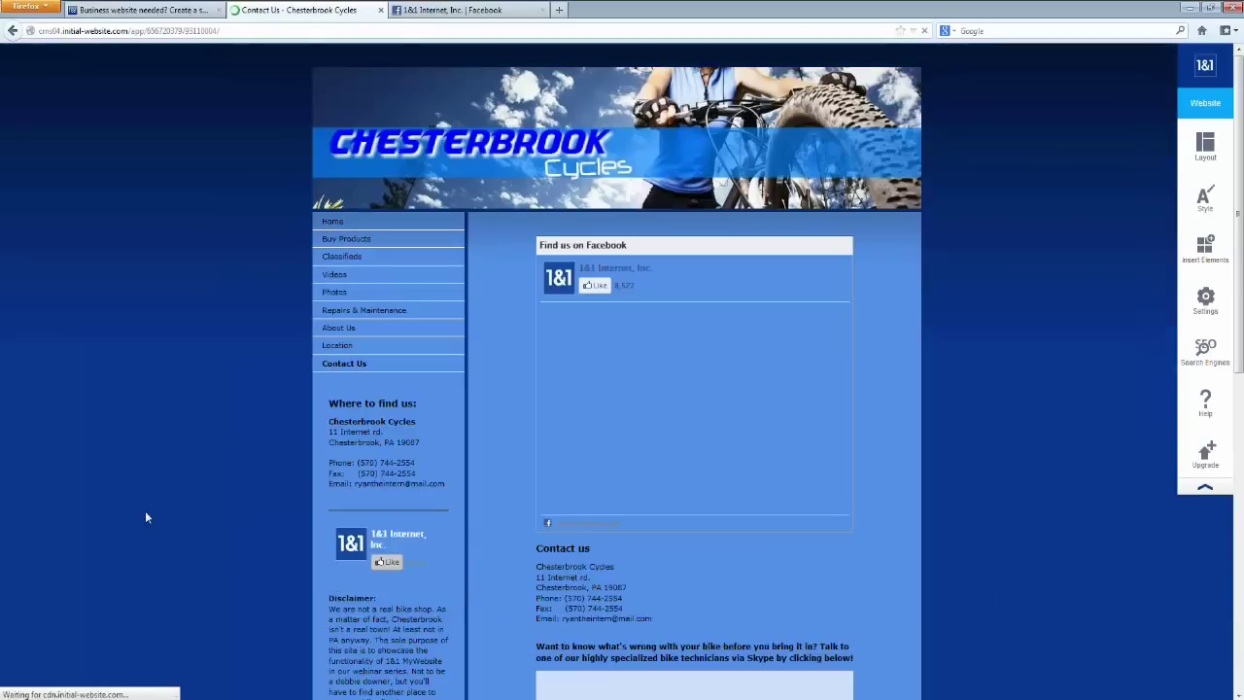
{"action": "mouse_move", "coordinate": [793, 385]}
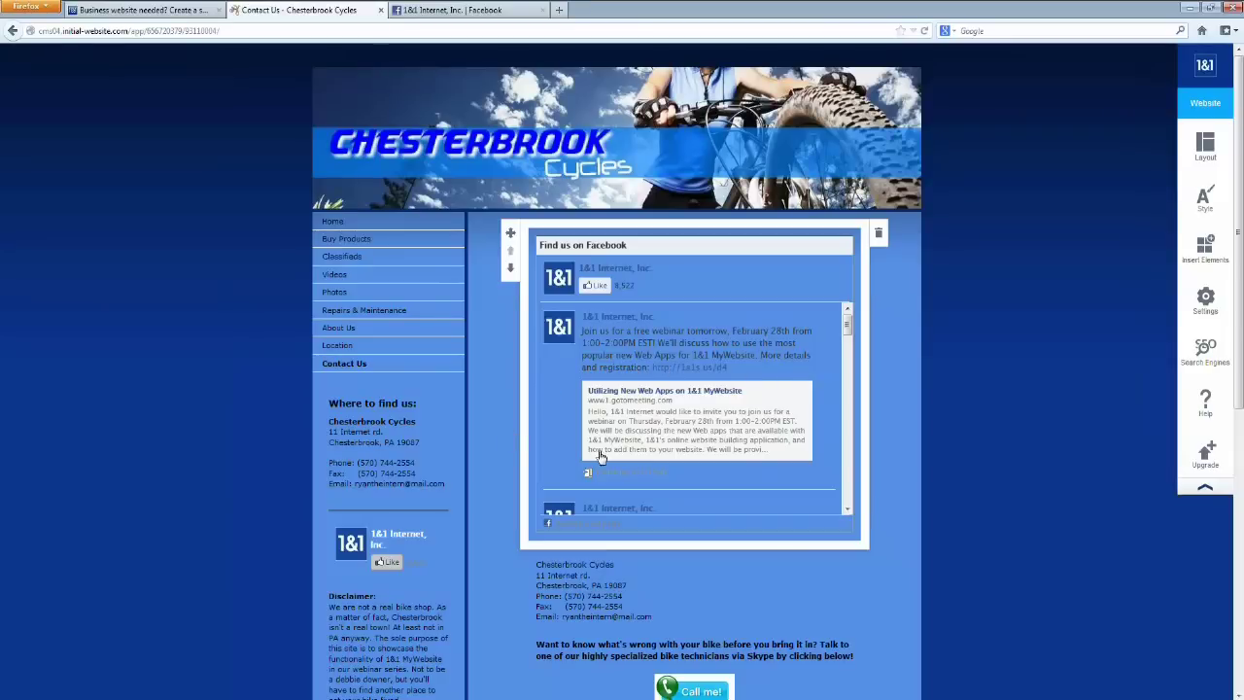
{"action": "left_click", "coordinate": [749, 294]}
{"action": "scroll", "coordinate": [775, 387], "scroll_direction": "down", "scroll_amount": 5}
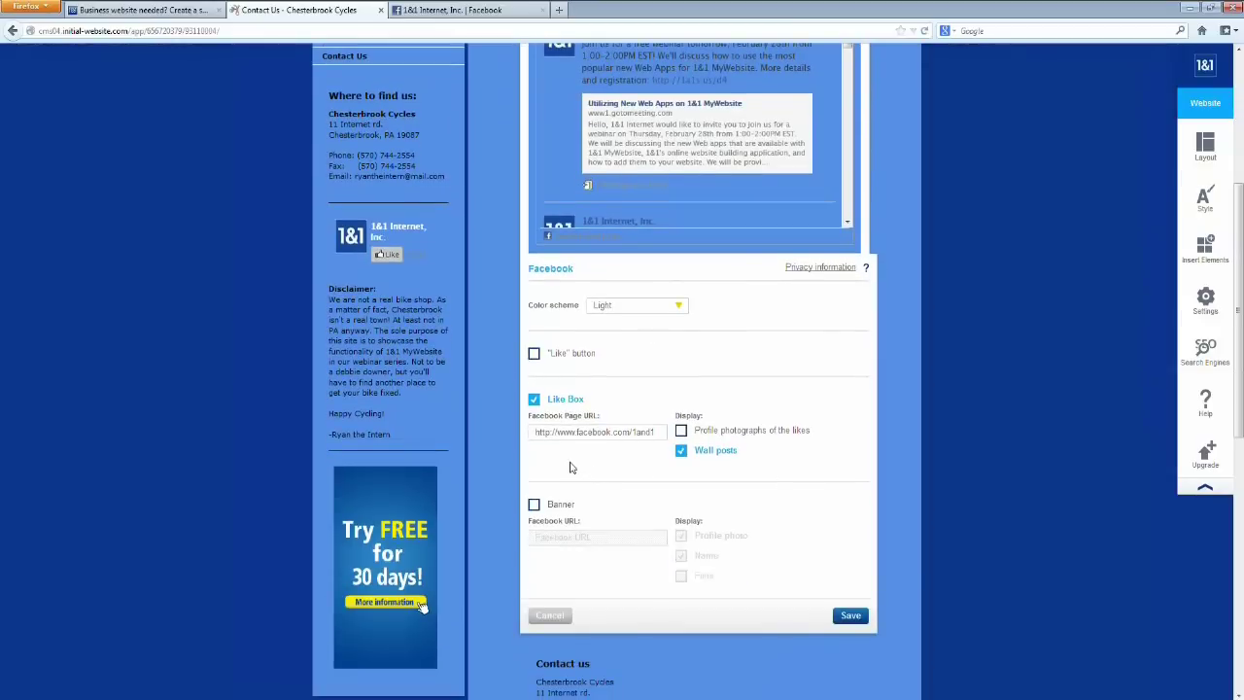
{"action": "left_click", "coordinate": [534, 400]}
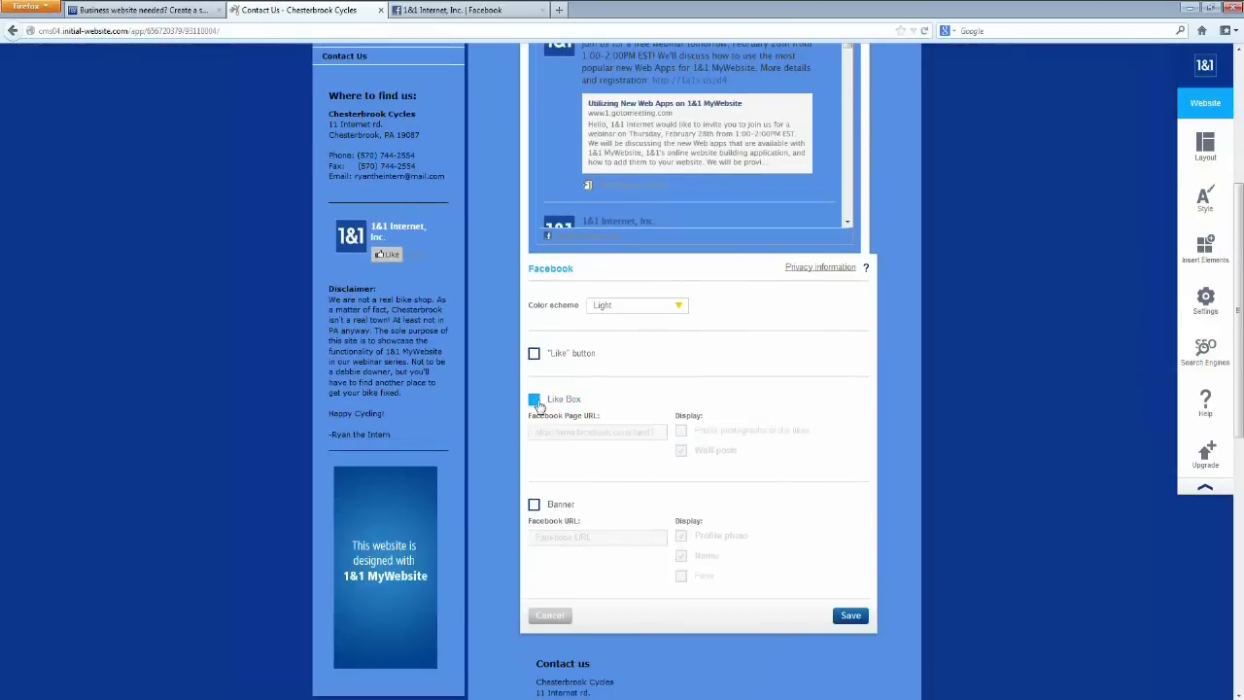
{"action": "left_click", "coordinate": [534, 503]}
{"action": "scroll", "coordinate": [534, 503], "scroll_direction": "down", "scroll_amount": 1}
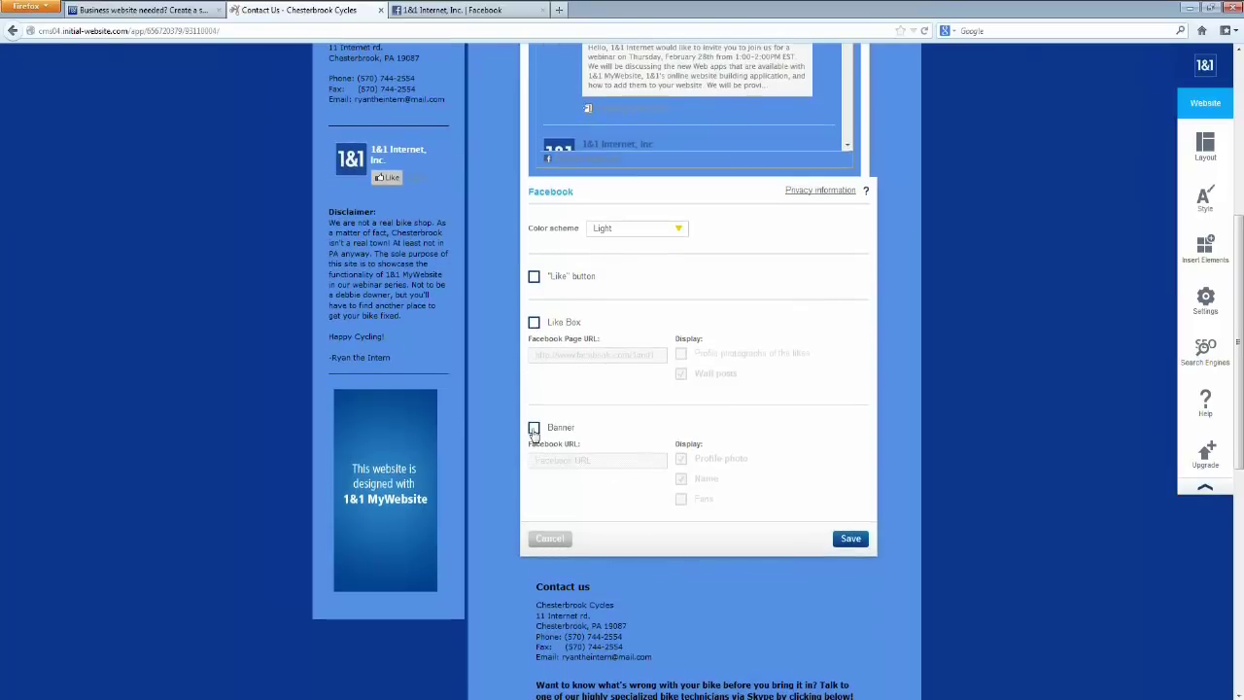
{"action": "left_click", "coordinate": [569, 463]}
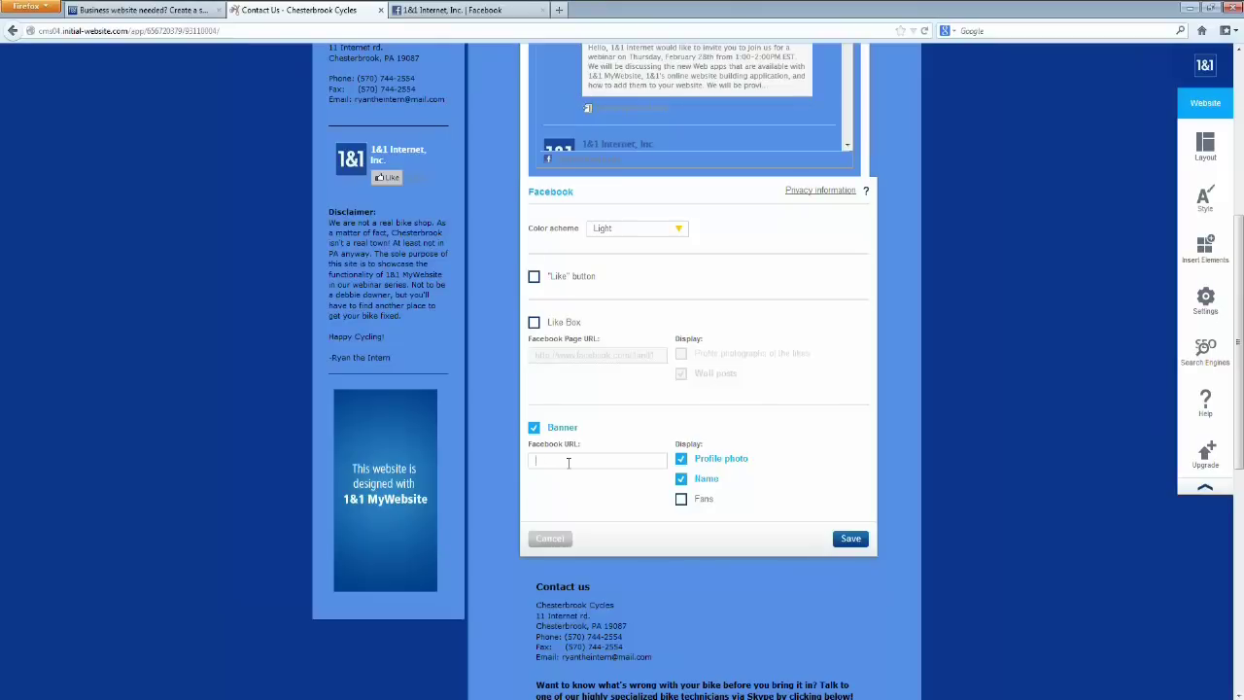
{"action": "type", "text": "www.facebook.com/1a"}
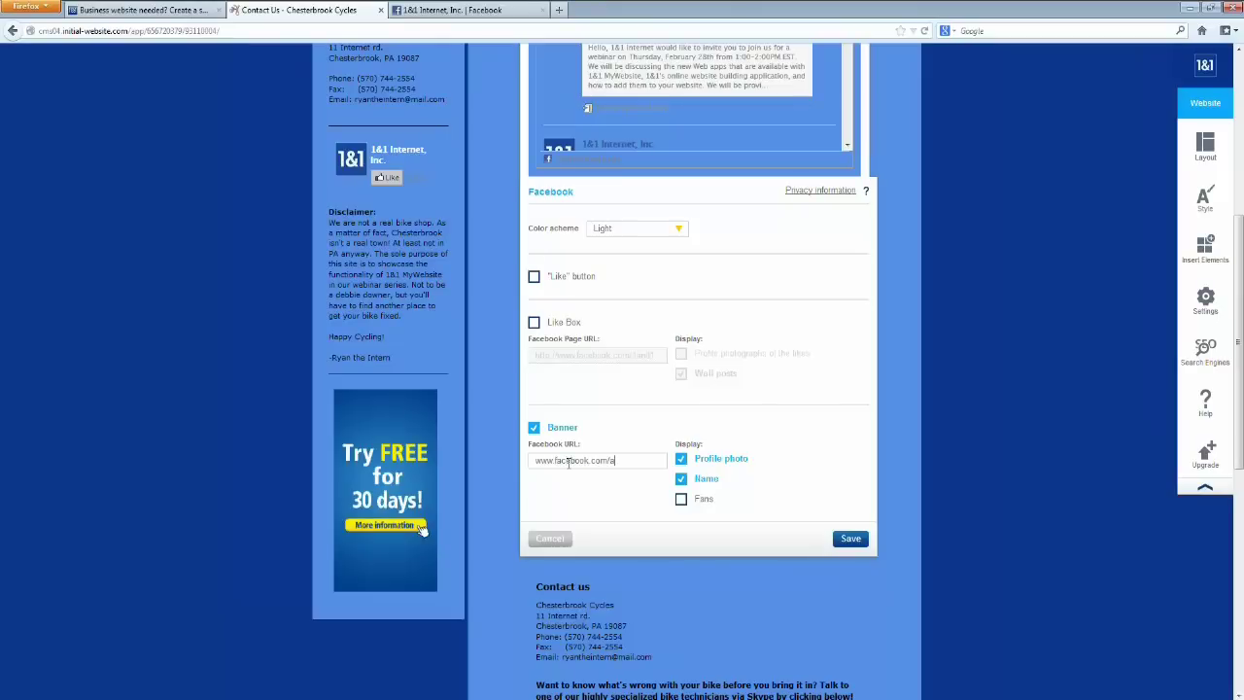
{"action": "type", "text": "nd1"}
{"action": "left_click", "coordinate": [849, 539]}
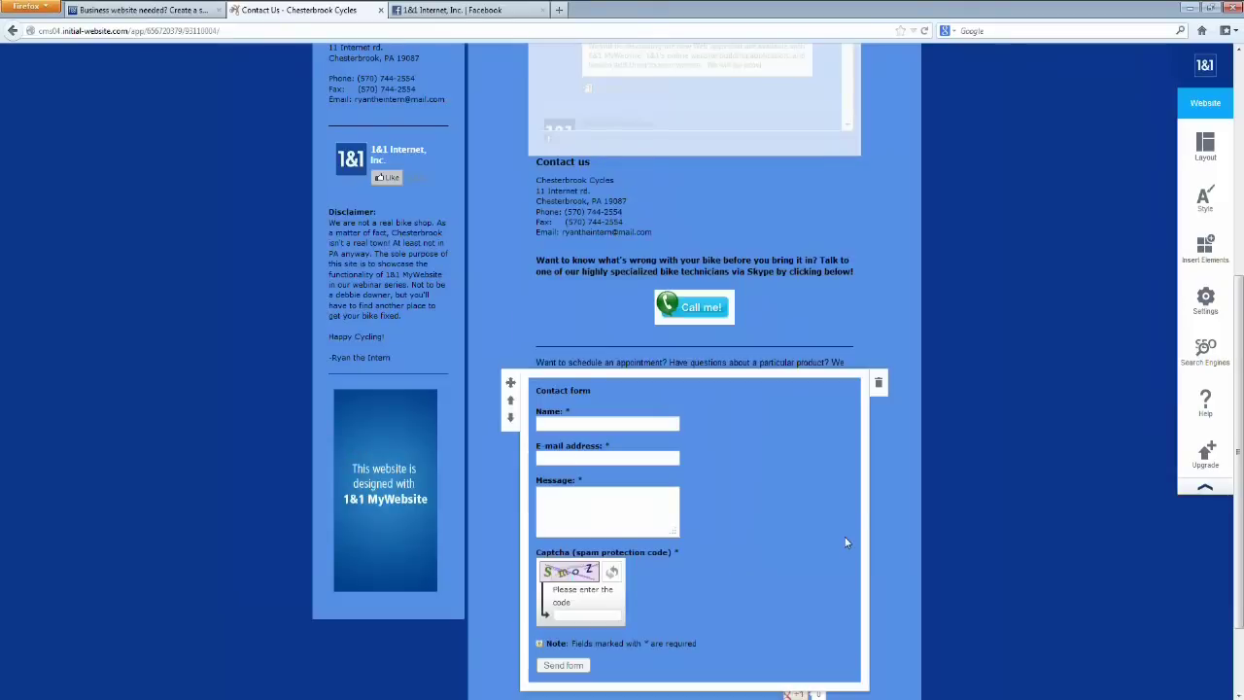
{"action": "scroll", "coordinate": [780, 434], "scroll_direction": "up", "scroll_amount": 4}
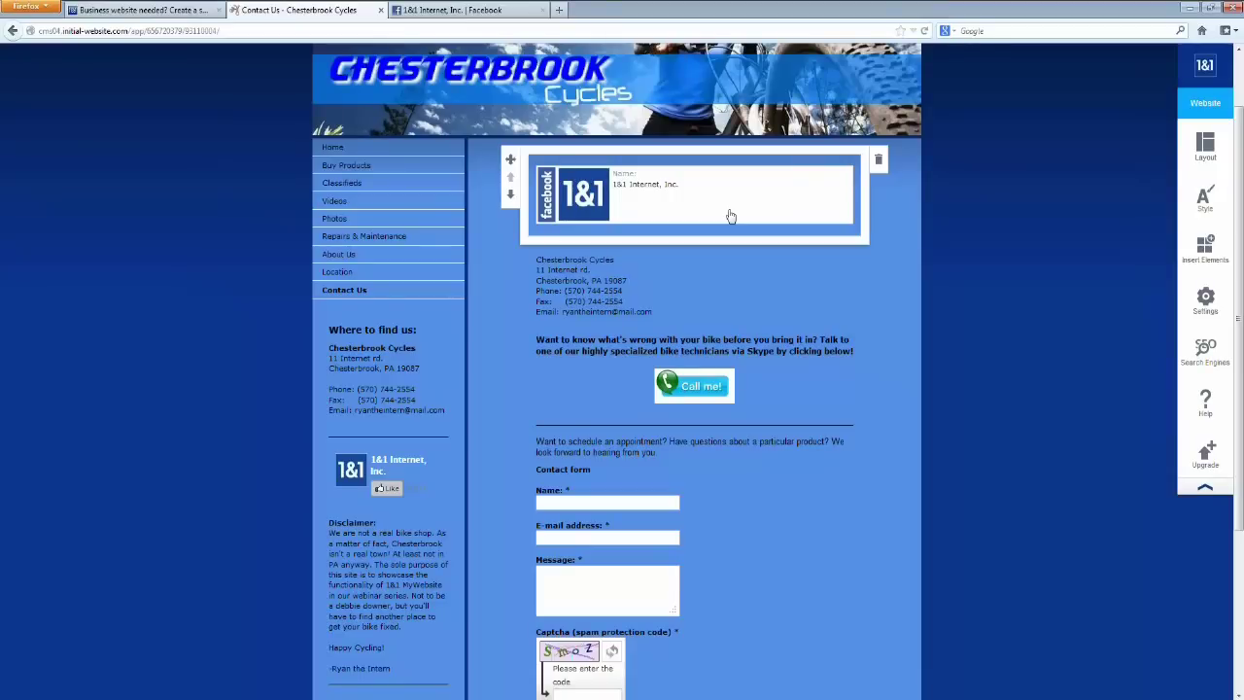
{"action": "scroll", "coordinate": [837, 508], "scroll_direction": "down", "scroll_amount": 3}
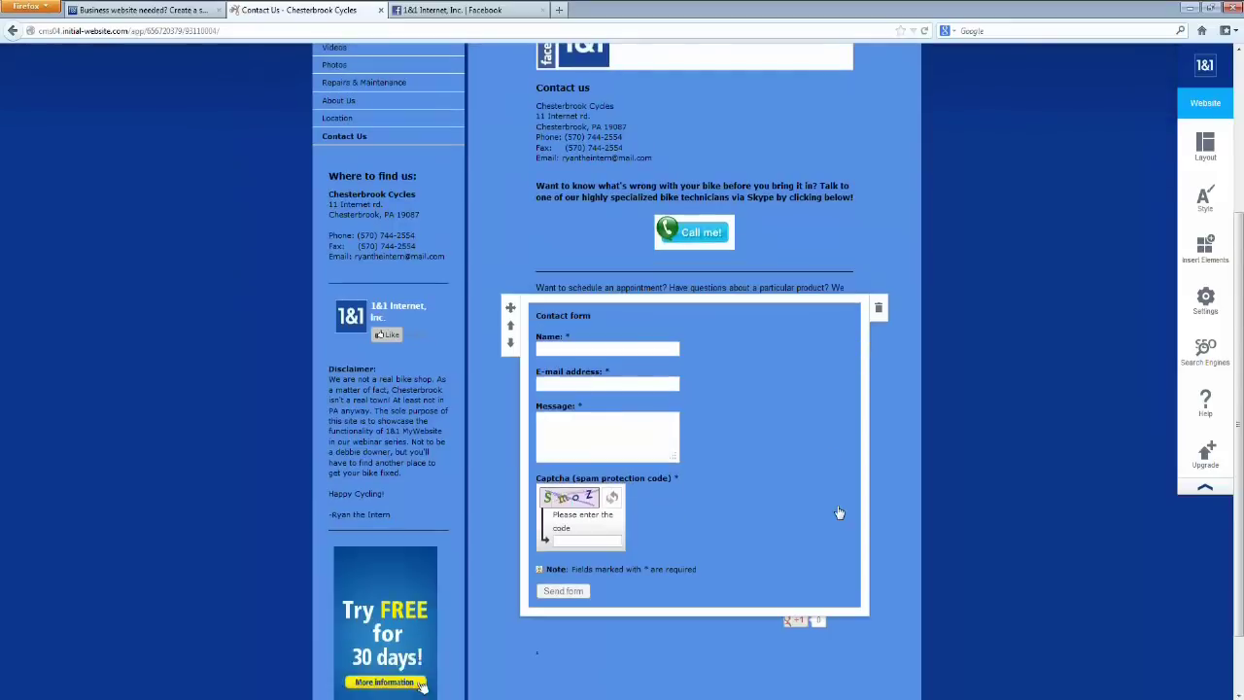
{"action": "scroll", "coordinate": [839, 504], "scroll_direction": "up", "scroll_amount": 3}
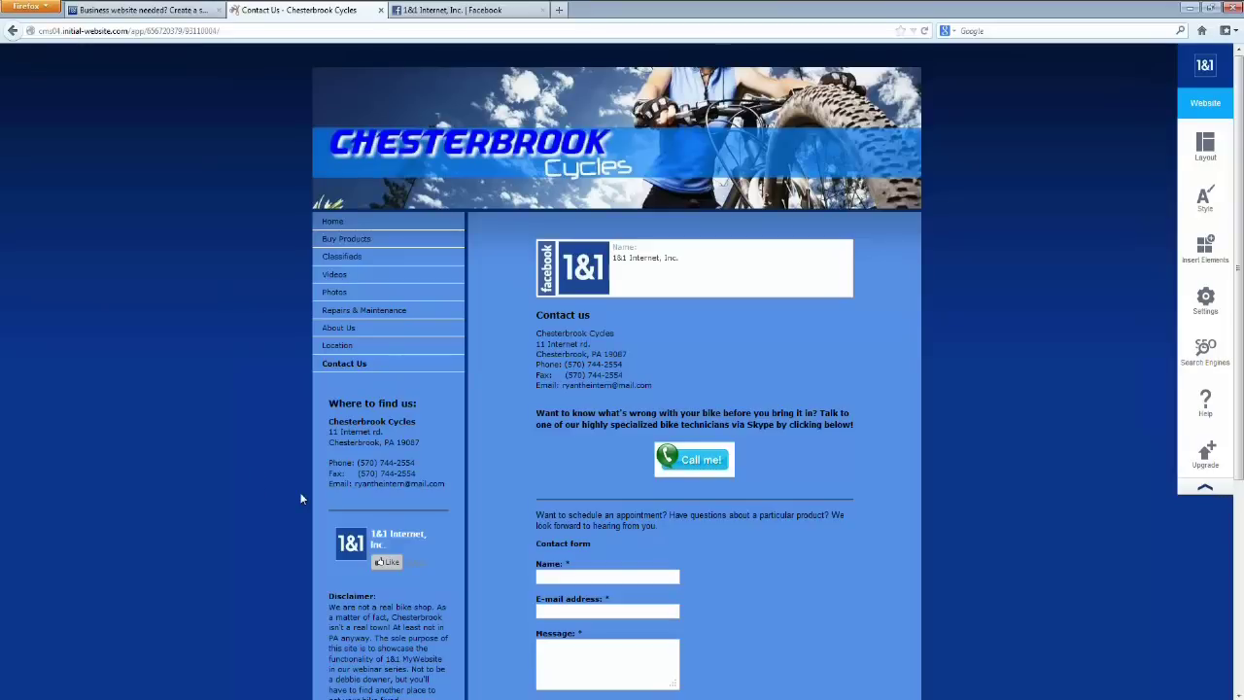
{"action": "mouse_move", "coordinate": [324, 561]}
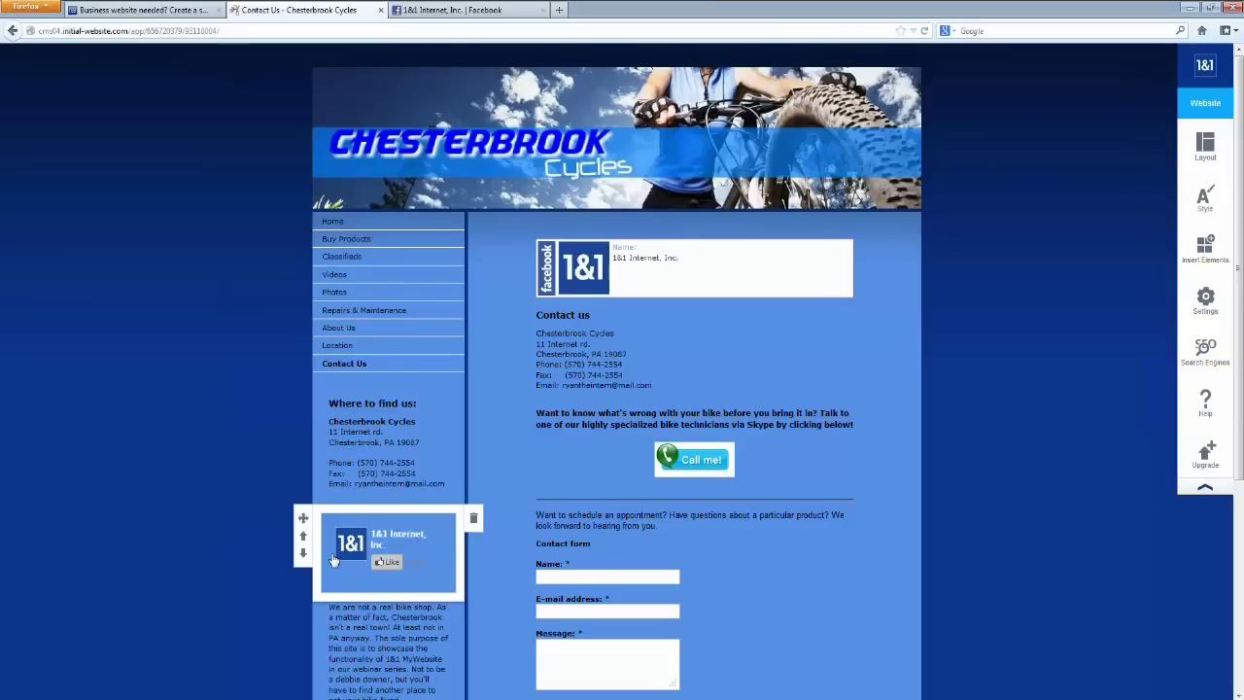
Search the web apps catalog for "vimeo" and add Vimeo Hubnut to My Web Apps
{"action": "left_click", "coordinate": [1206, 251]}
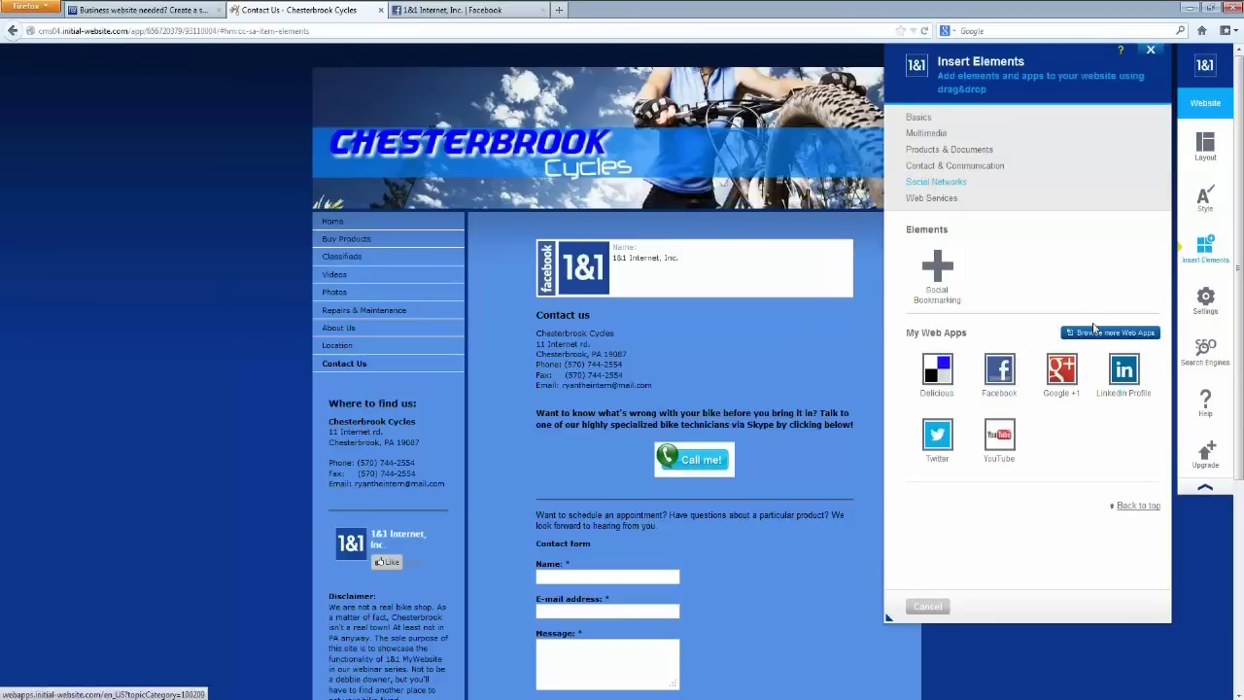
{"action": "left_click", "coordinate": [1097, 334]}
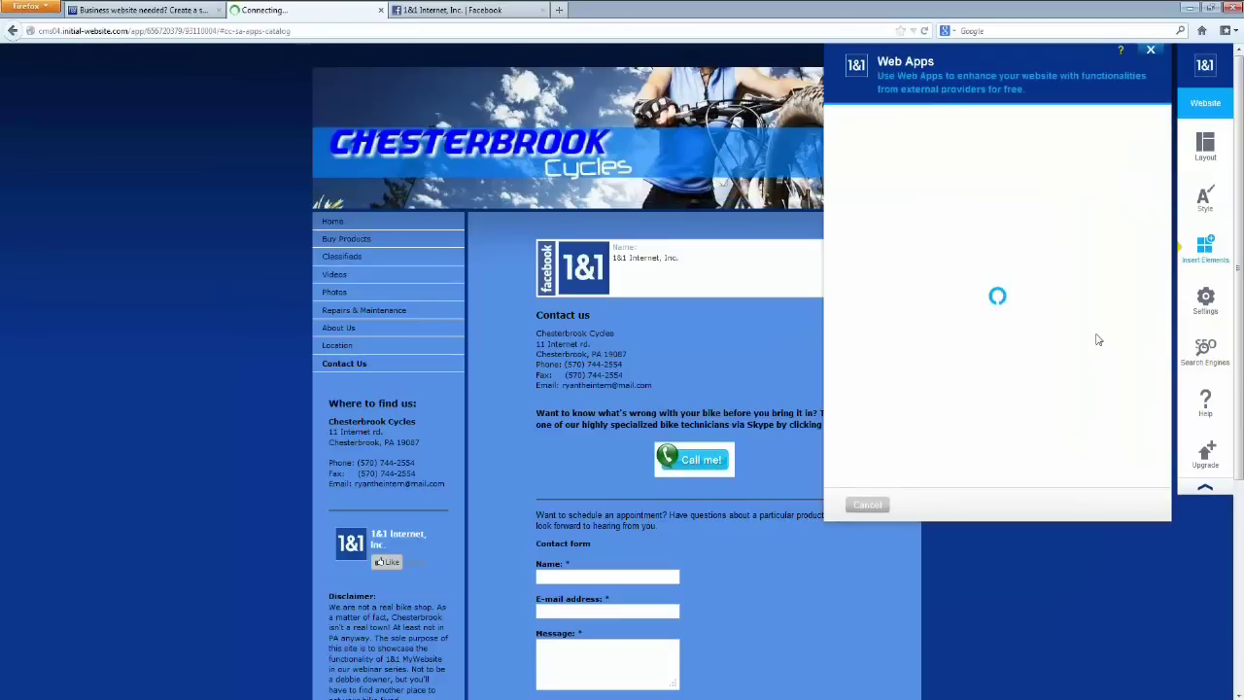
{"action": "left_click", "coordinate": [1049, 116]}
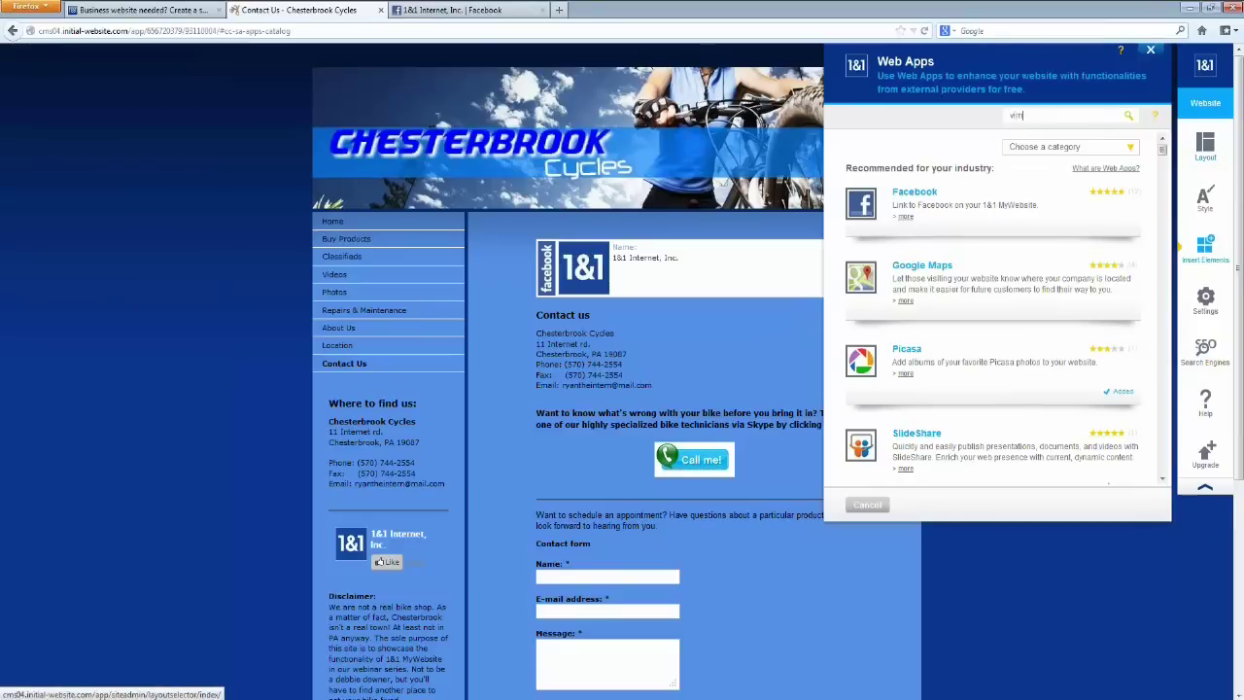
{"action": "type", "text": "vimeo"}
{"action": "key", "text": "Return"}
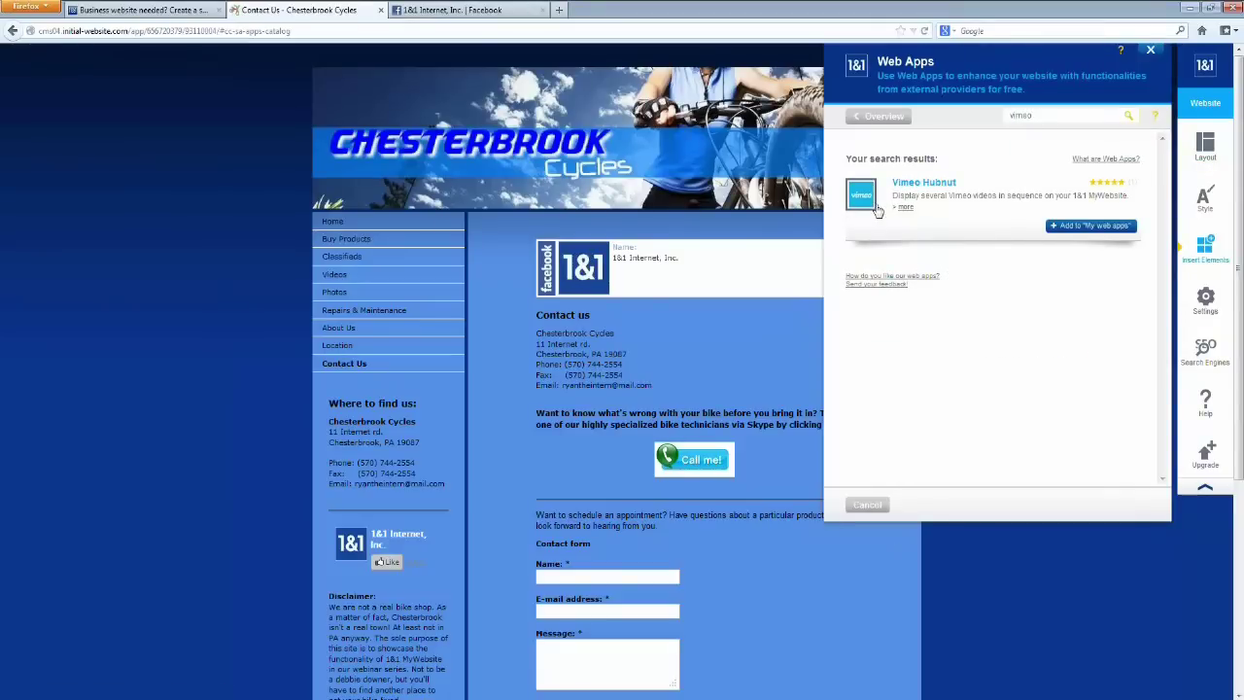
{"action": "left_click", "coordinate": [1072, 229]}
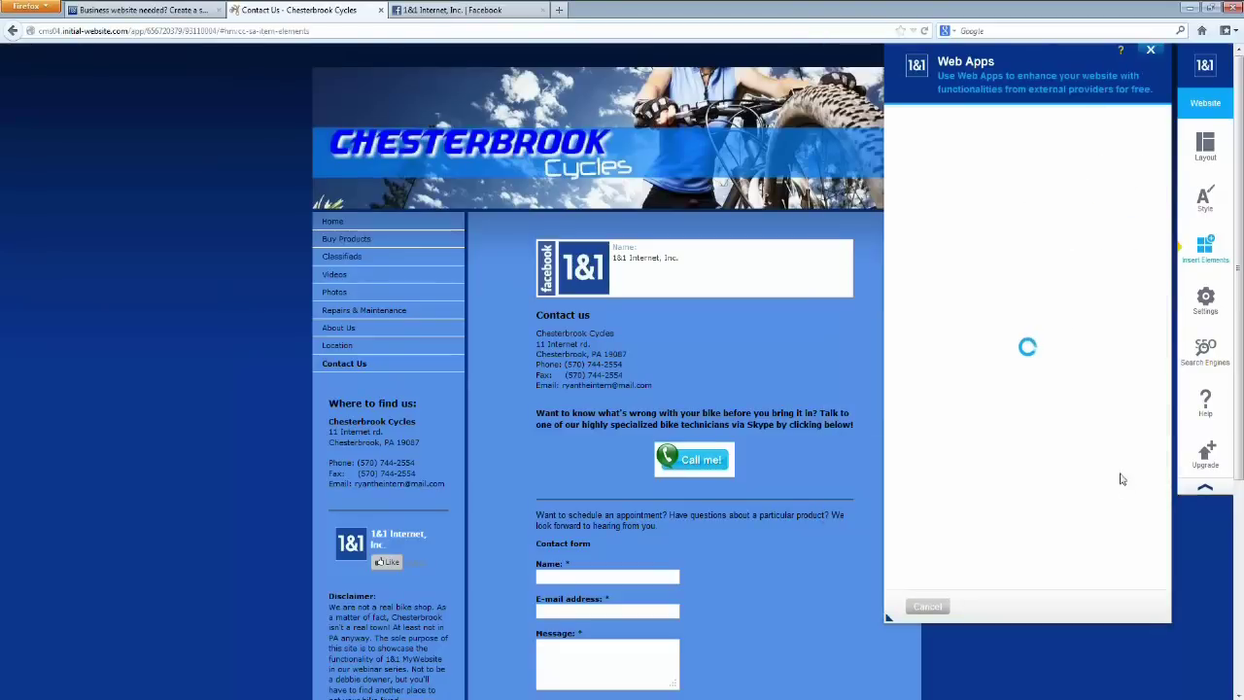
Insert the Vimeo Hubnut web app above the existing YouTube video on the Videos page
{"action": "mouse_move", "coordinate": [1101, 375]}
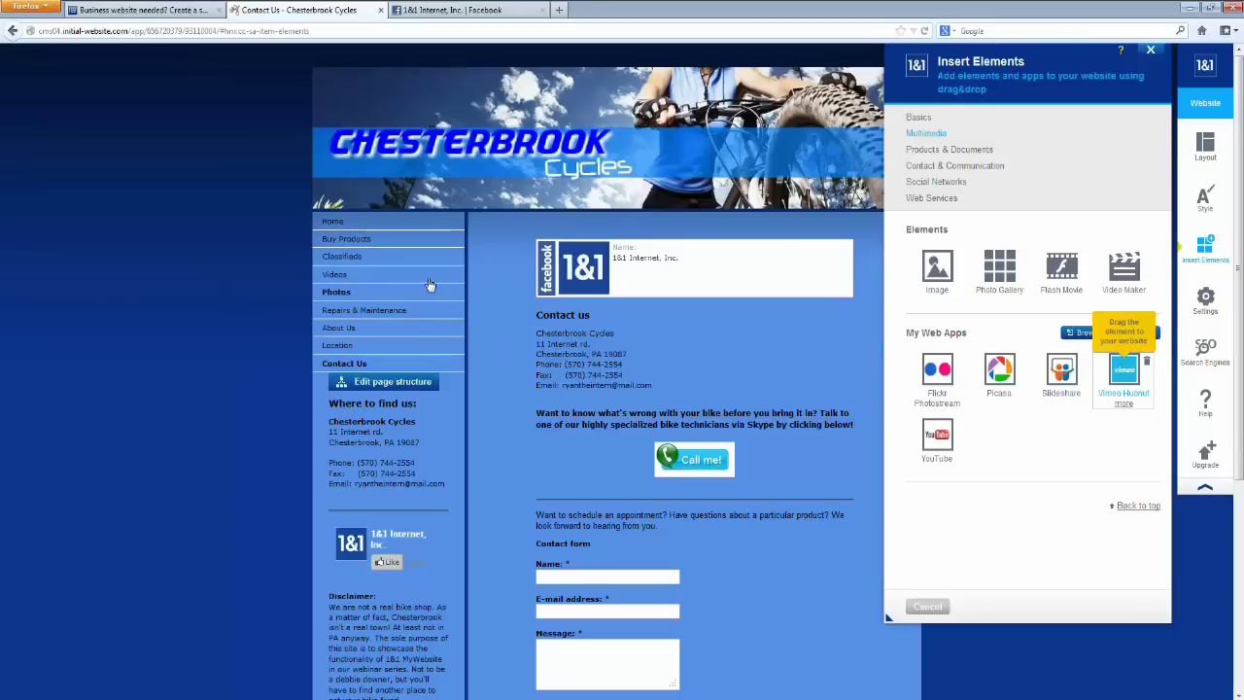
{"action": "left_click", "coordinate": [337, 279]}
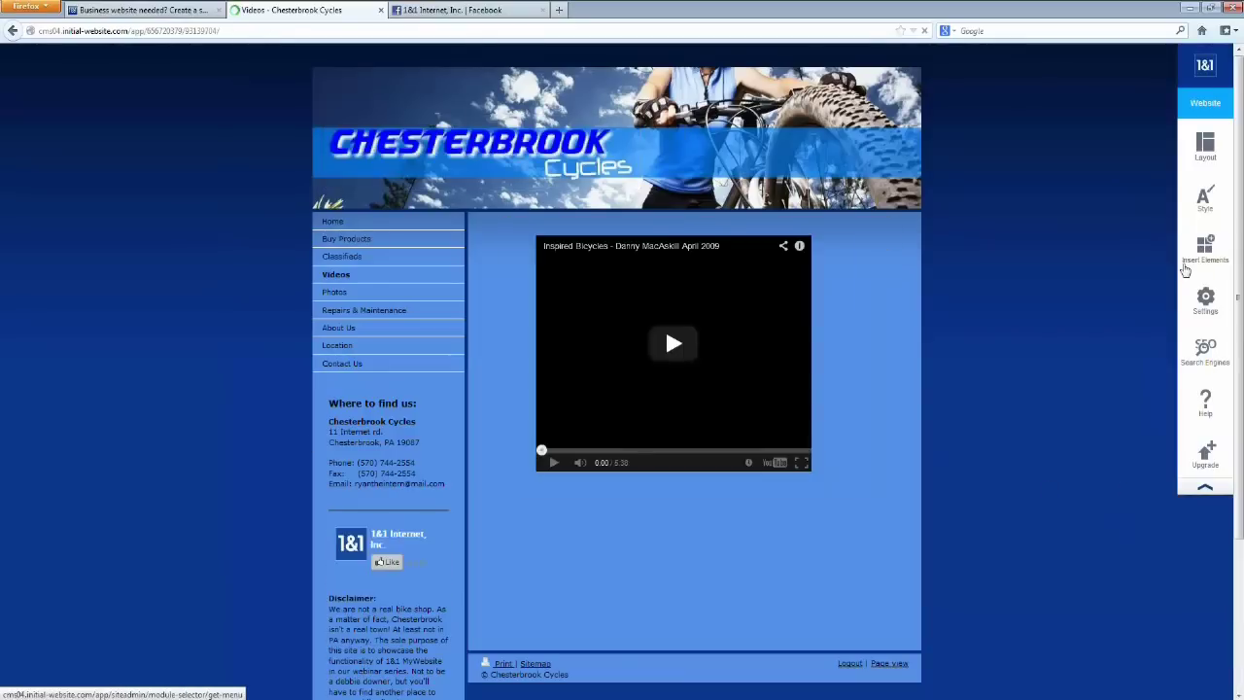
{"action": "left_click", "coordinate": [1187, 268]}
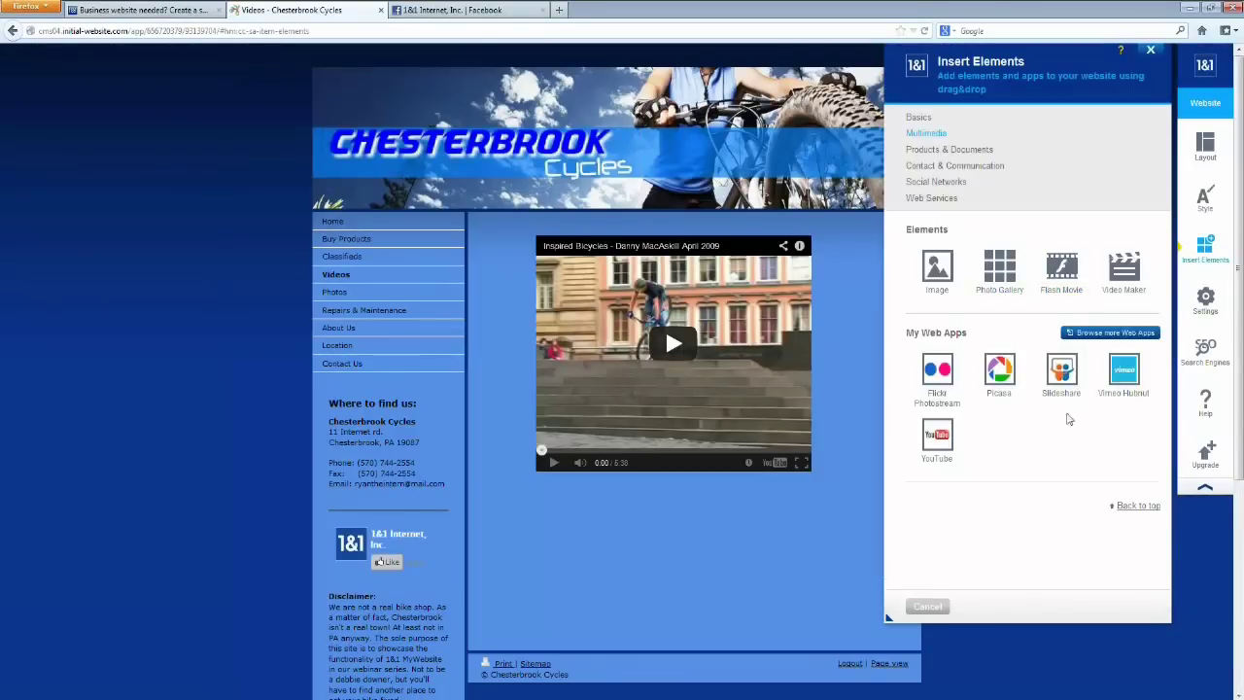
{"action": "left_click_drag", "start_coordinate": [1121, 369], "coordinate": [639, 303]}
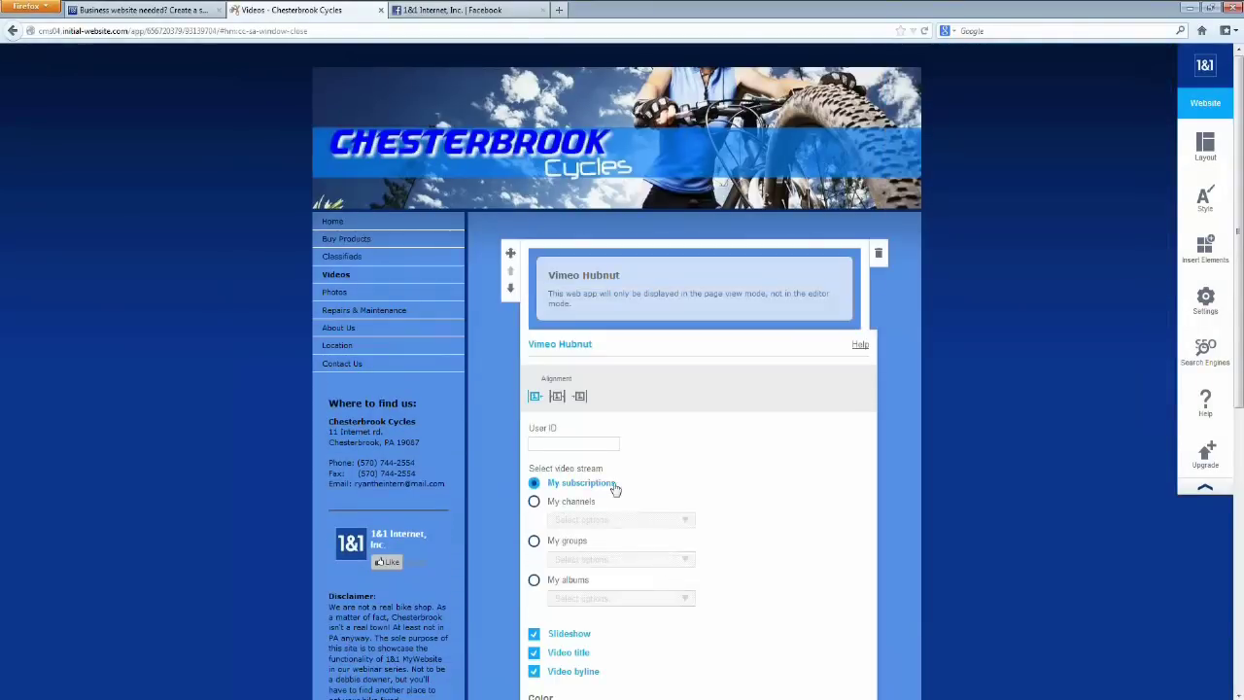
Review the Vimeo Hubnut user ID, video stream, display and color settings, and cancel the insertion
{"action": "scroll", "coordinate": [755, 486], "scroll_direction": "down", "scroll_amount": 2}
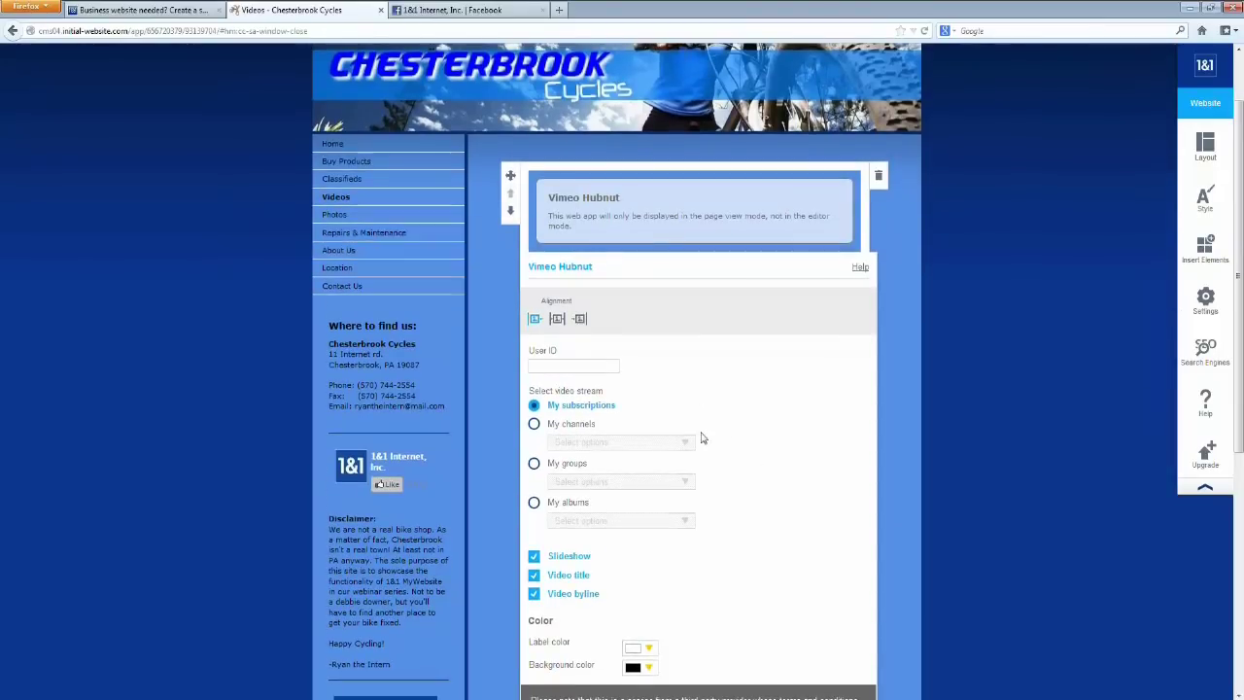
{"action": "scroll", "coordinate": [704, 437], "scroll_direction": "down", "scroll_amount": 2}
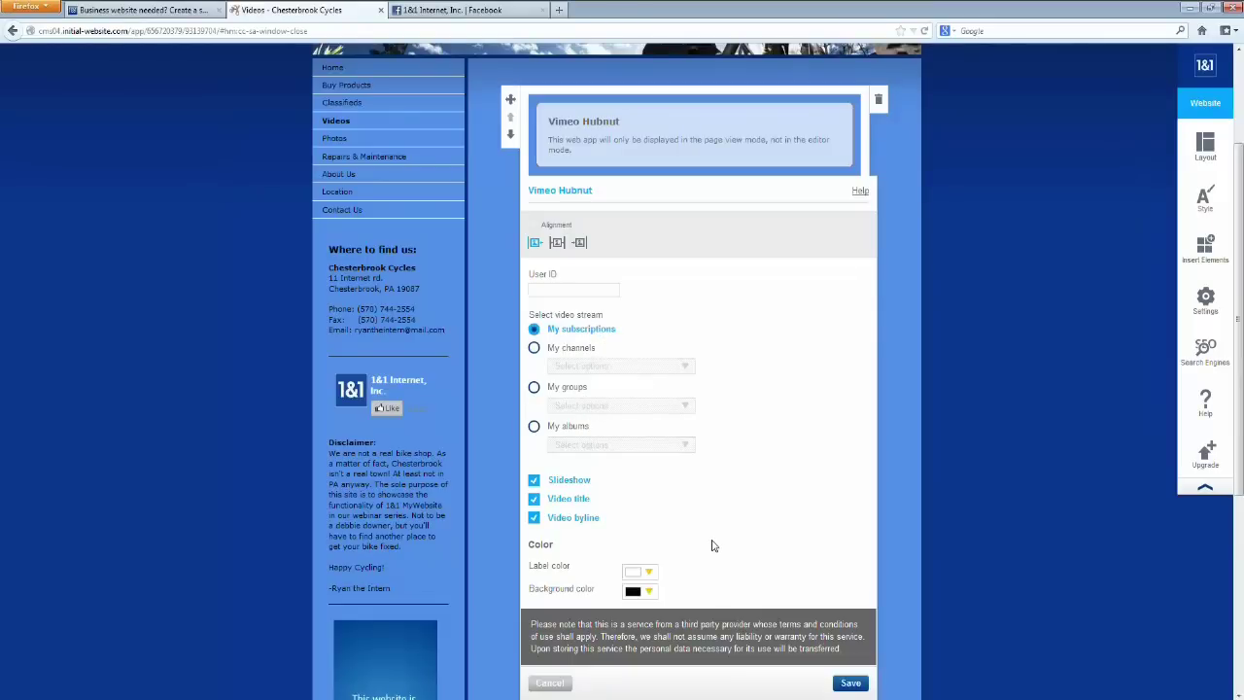
{"action": "scroll", "coordinate": [713, 545], "scroll_direction": "down", "scroll_amount": 2}
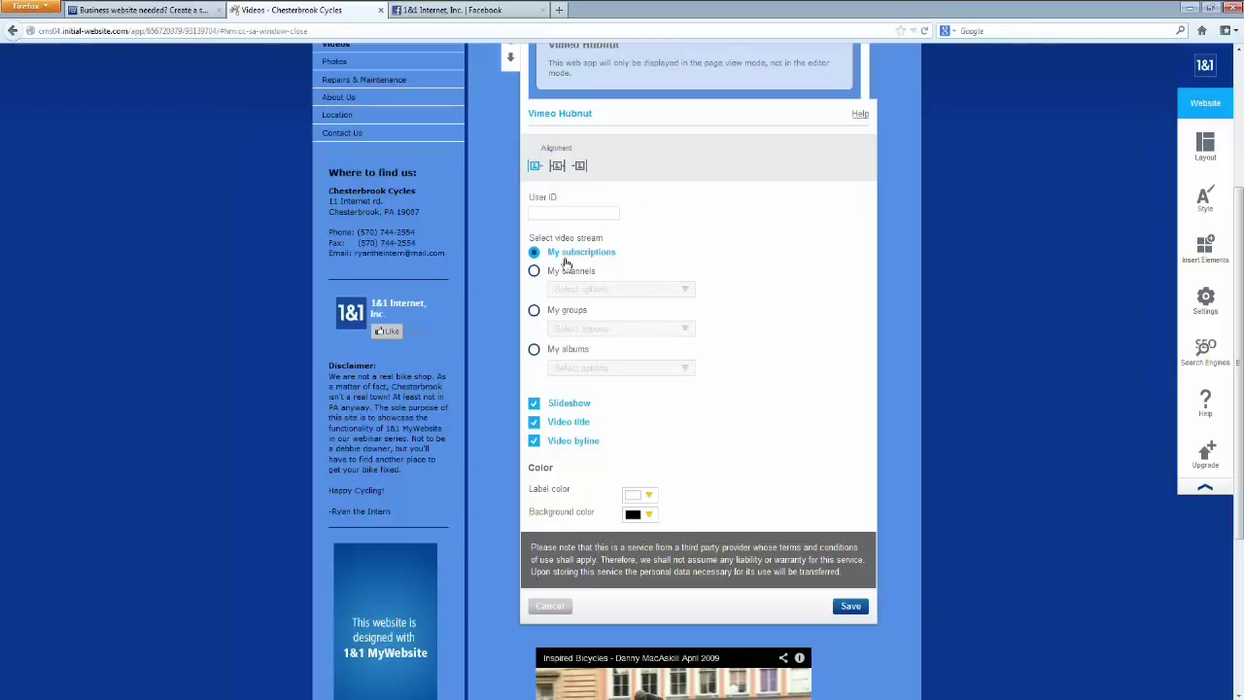
{"action": "left_click", "coordinate": [566, 609]}
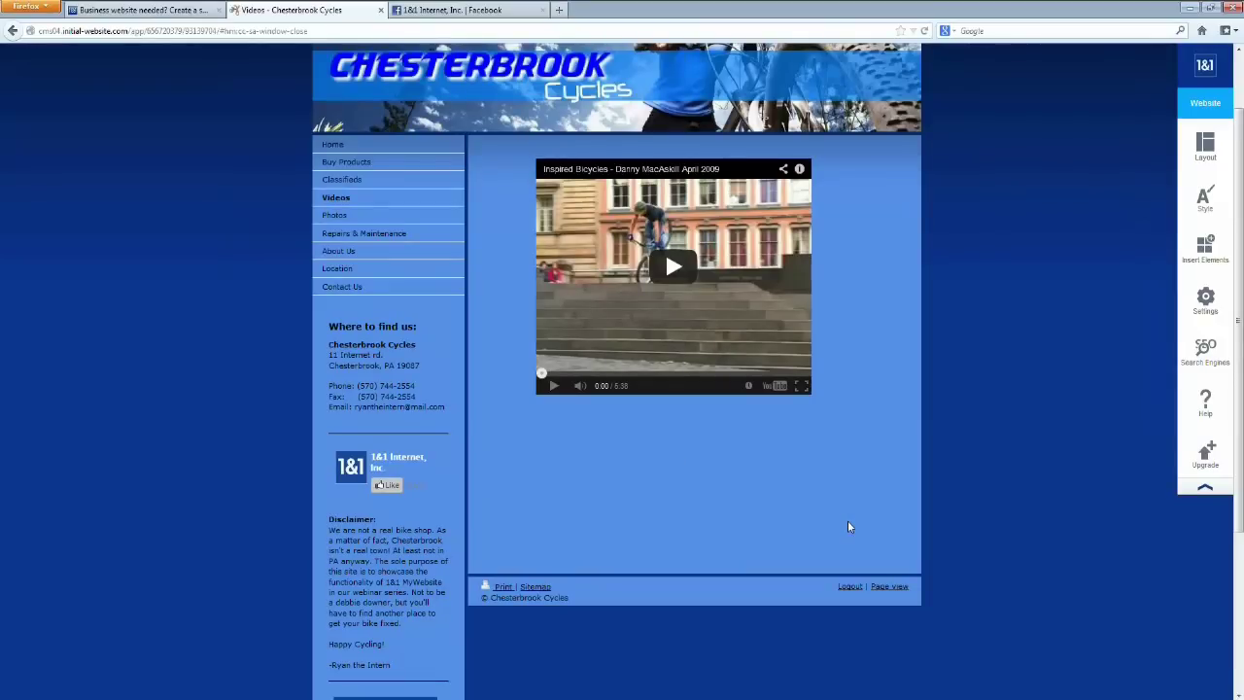
Delete the Google map element from the Location page
{"action": "mouse_move", "coordinate": [672, 361]}
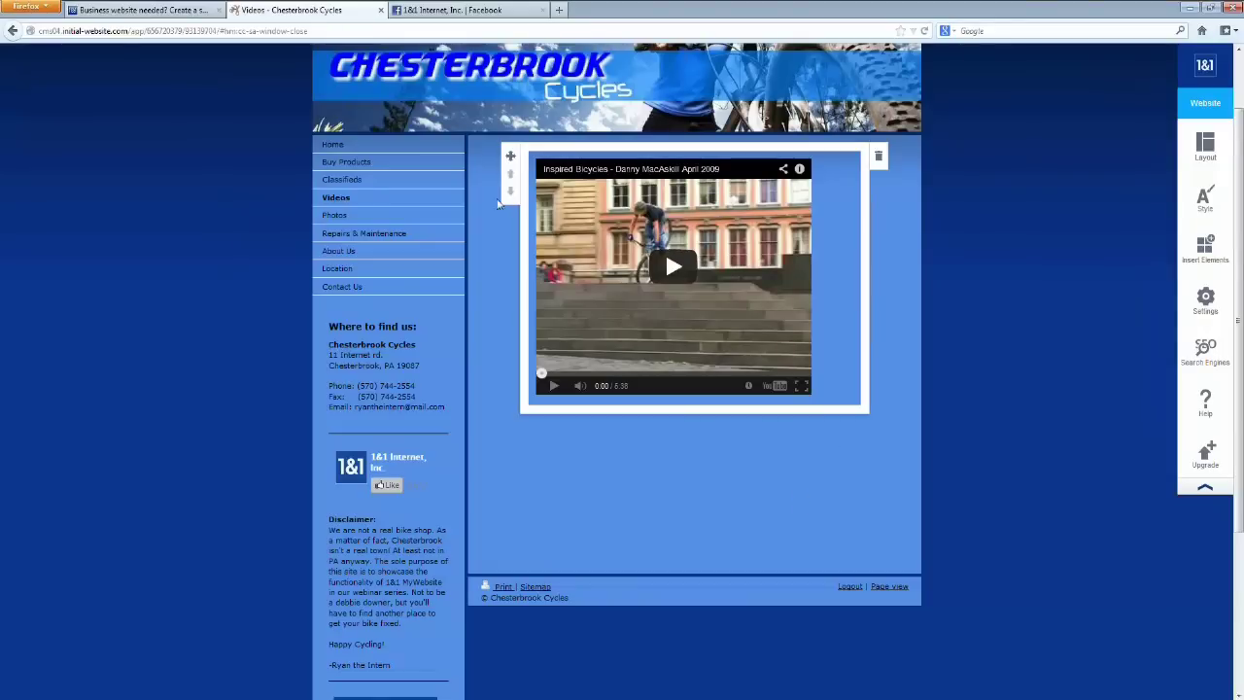
{"action": "left_click", "coordinate": [342, 272]}
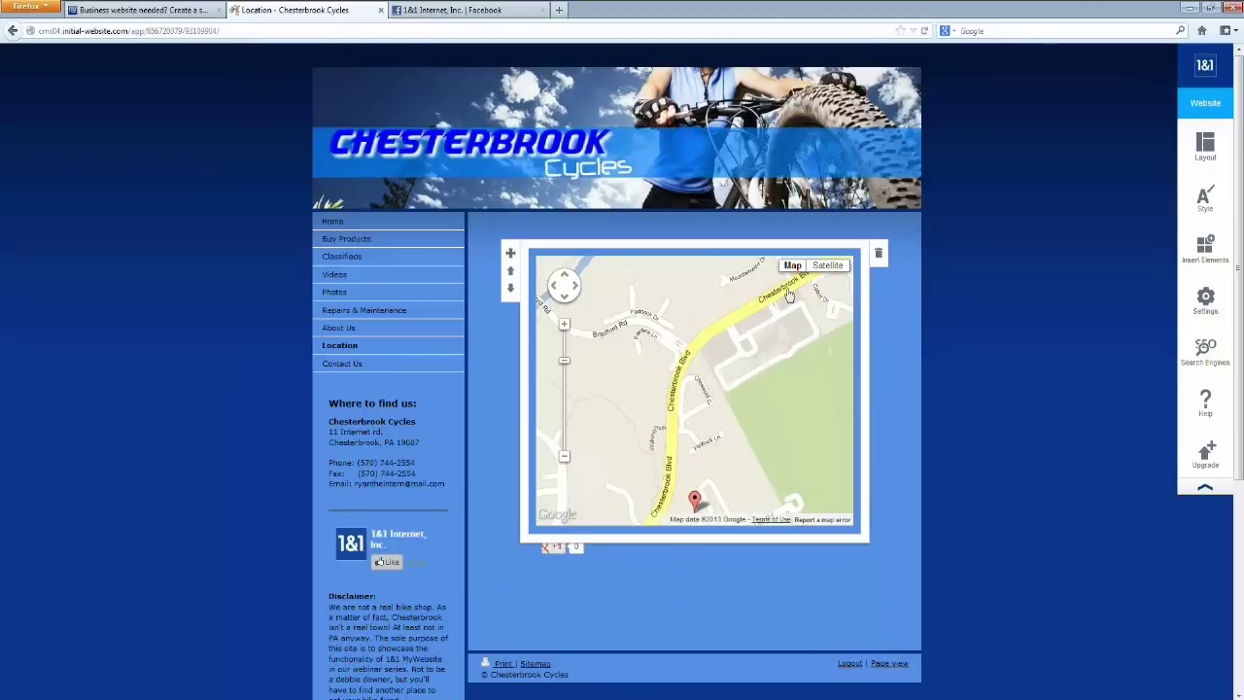
{"action": "left_click", "coordinate": [878, 254]}
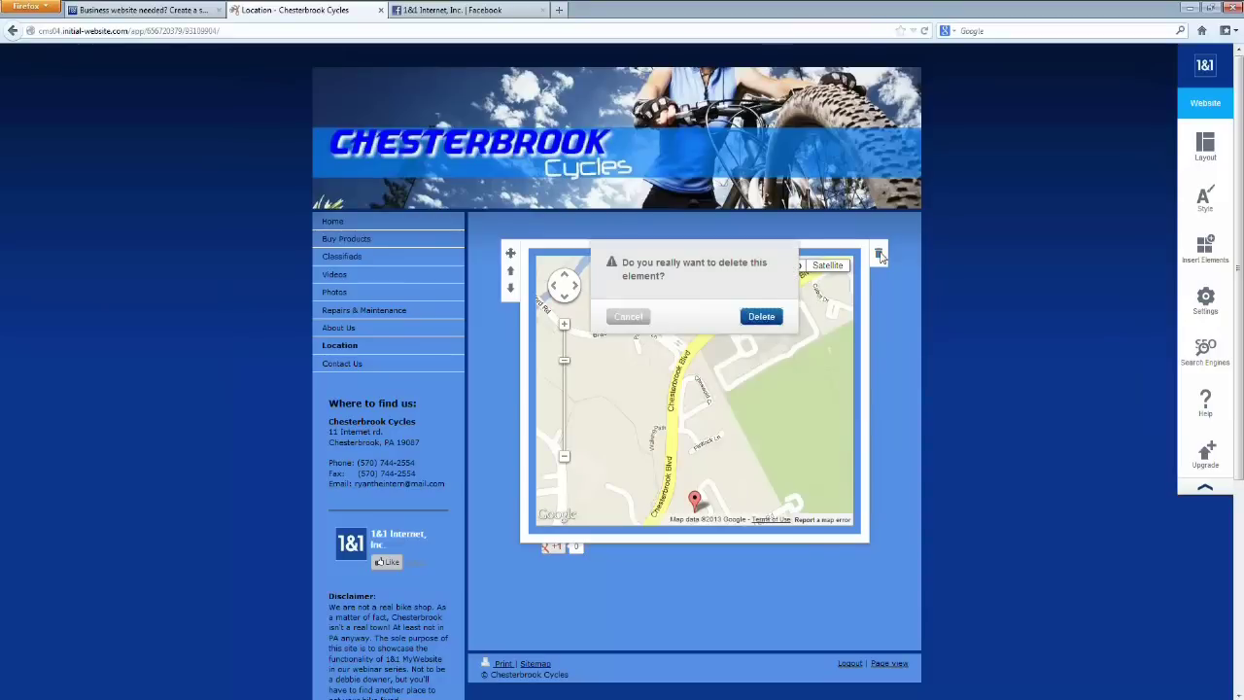
{"action": "left_click", "coordinate": [774, 321]}
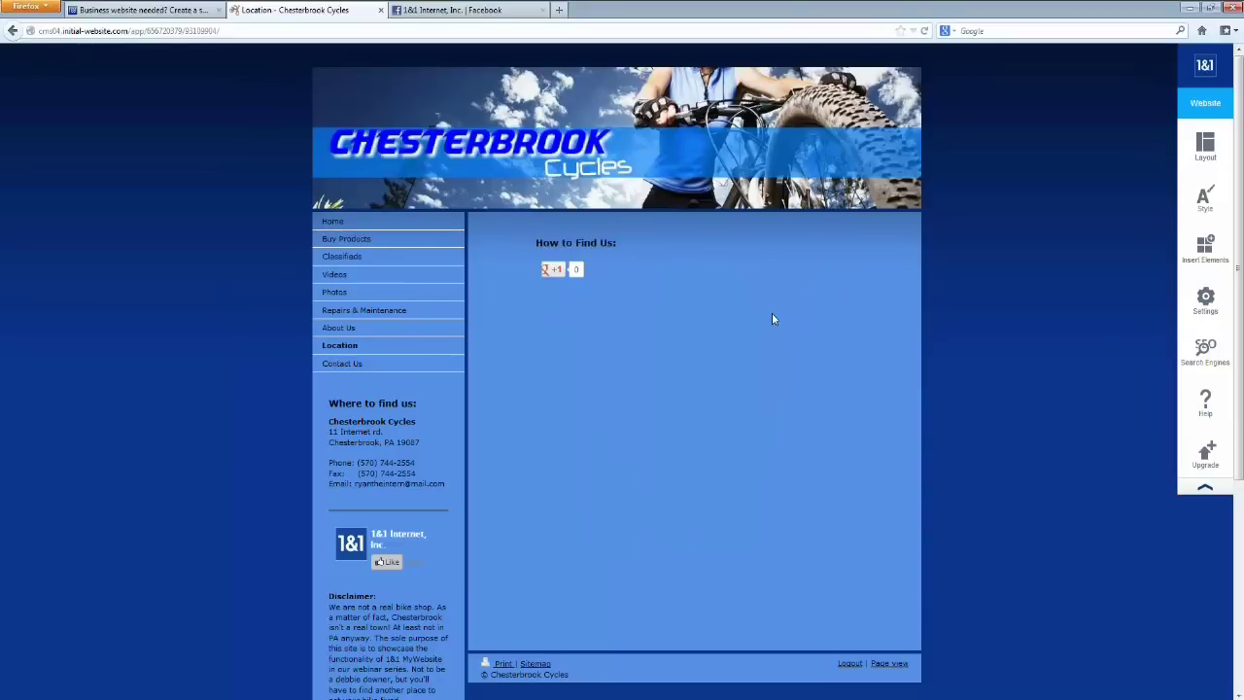
Insert the Google Maps web app from the Web Services category above the "How to Find Us" heading on the Location page
{"action": "left_click", "coordinate": [1201, 253]}
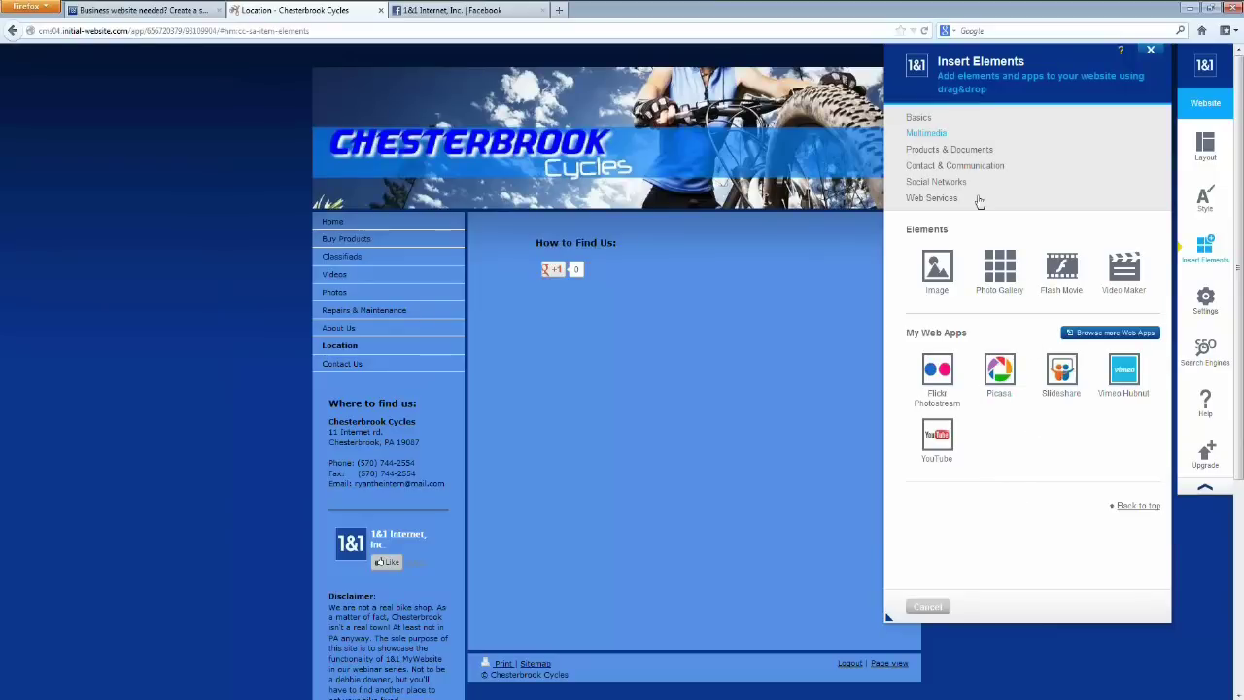
{"action": "left_click", "coordinate": [956, 168]}
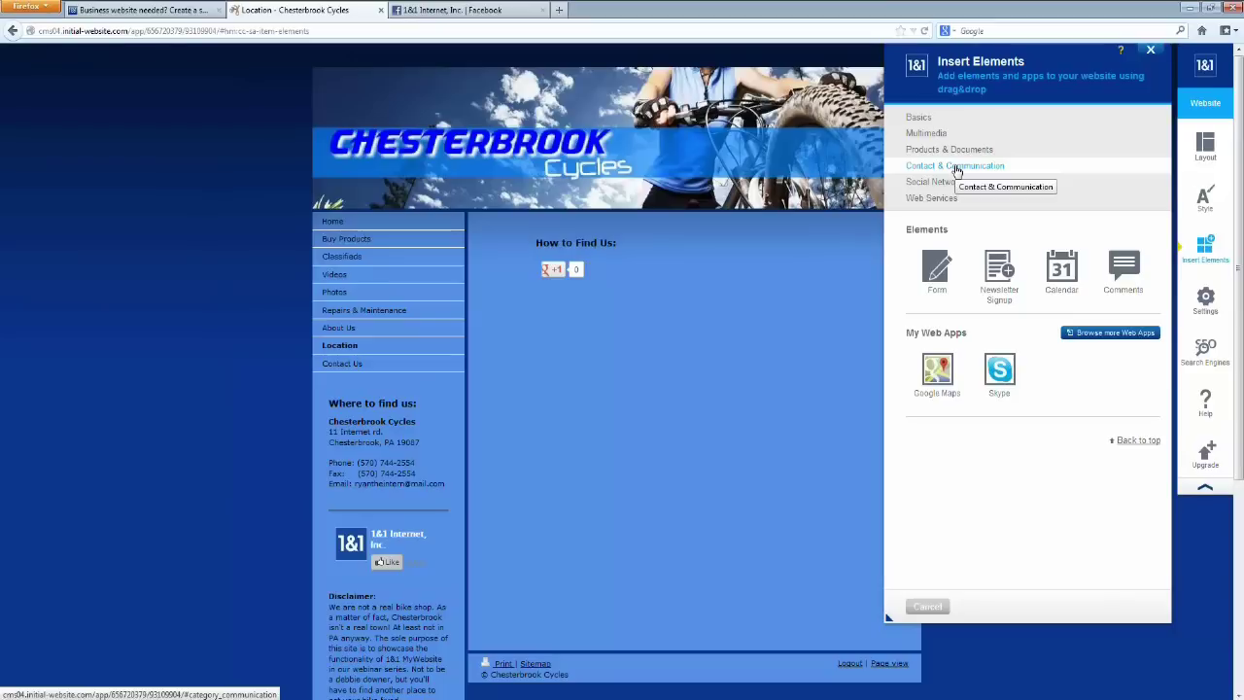
{"action": "left_click", "coordinate": [939, 197]}
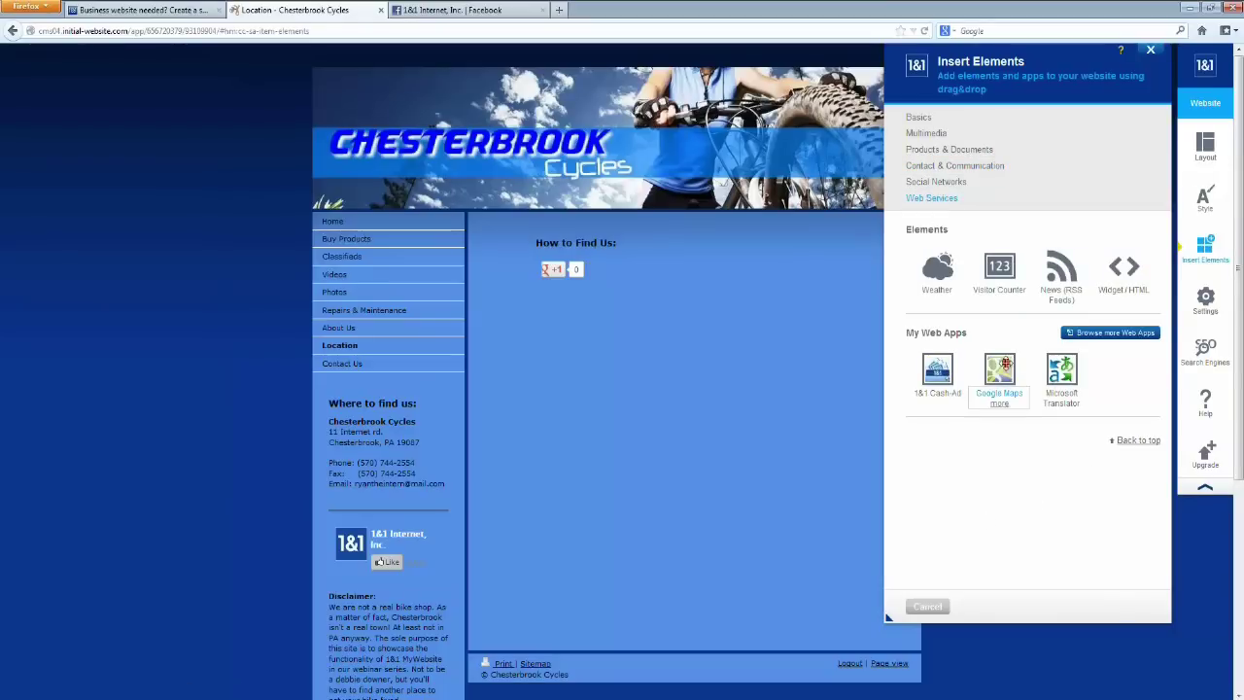
{"action": "left_click_drag", "start_coordinate": [1005, 366], "coordinate": [627, 573]}
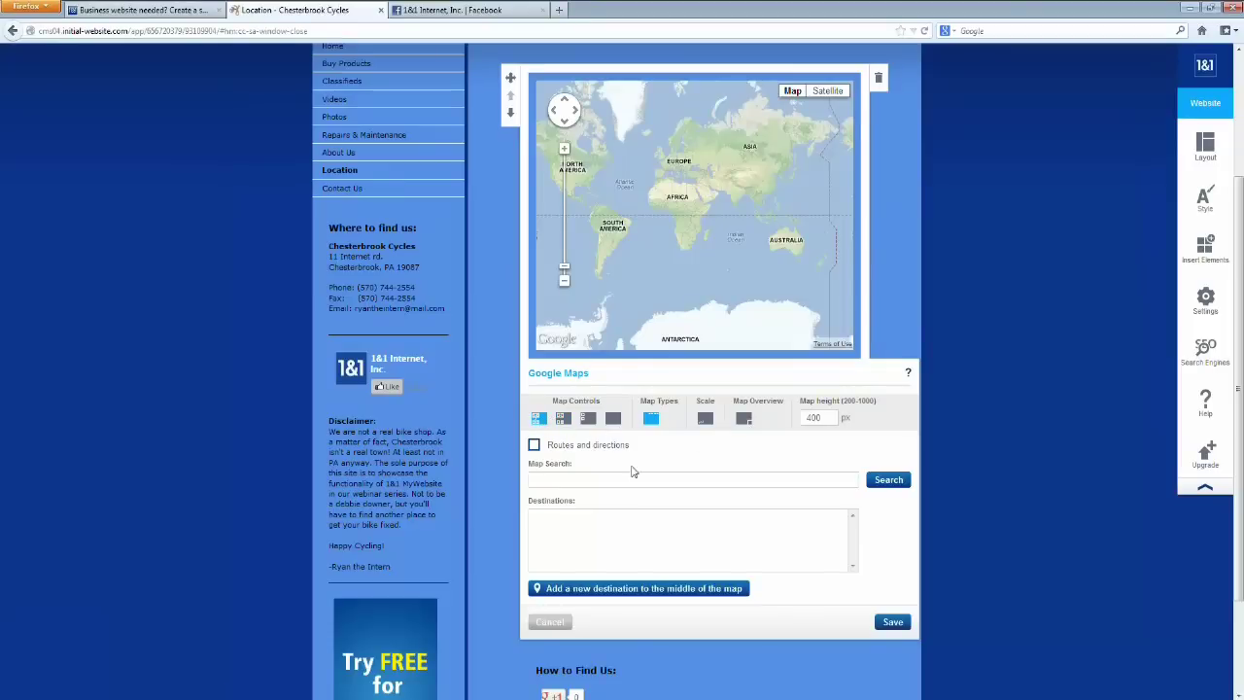
Enable routes and directions for the new map and search for the shop's full street address
{"action": "left_click", "coordinate": [534, 447]}
{"action": "left_click", "coordinate": [534, 446]}
{"action": "left_click", "coordinate": [555, 481]}
{"action": "type", "text": "701"}
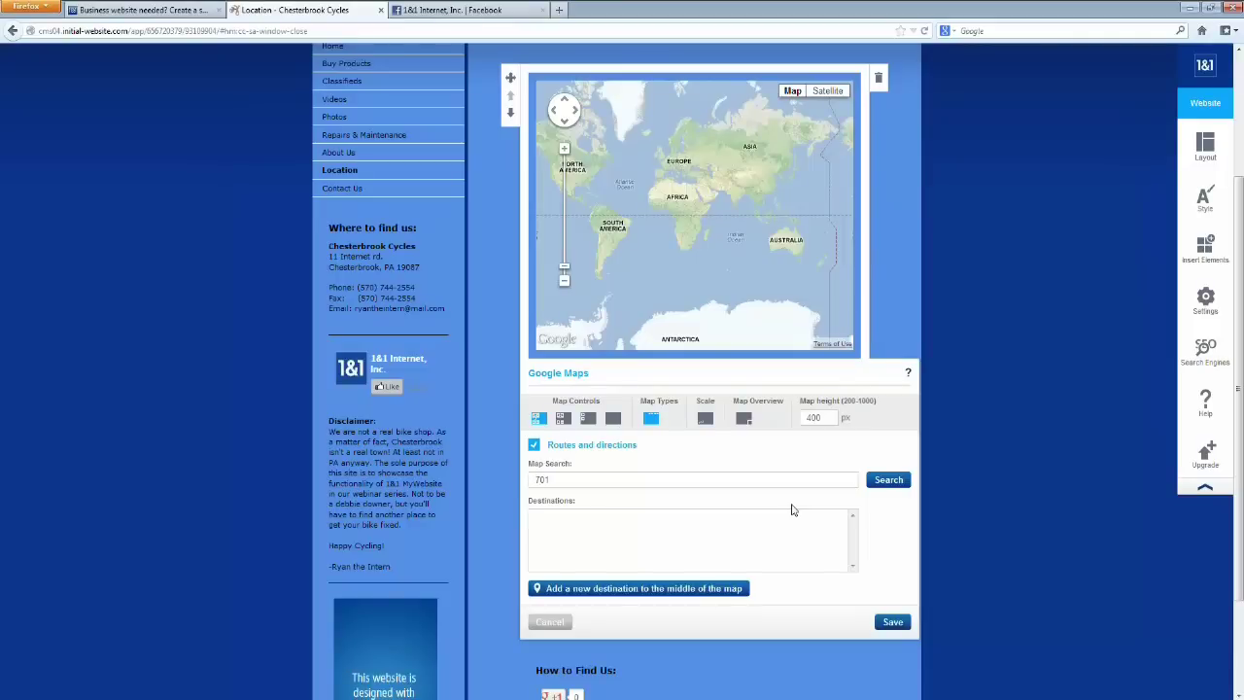
{"action": "type", "text": " Lee Rd. Ches"}
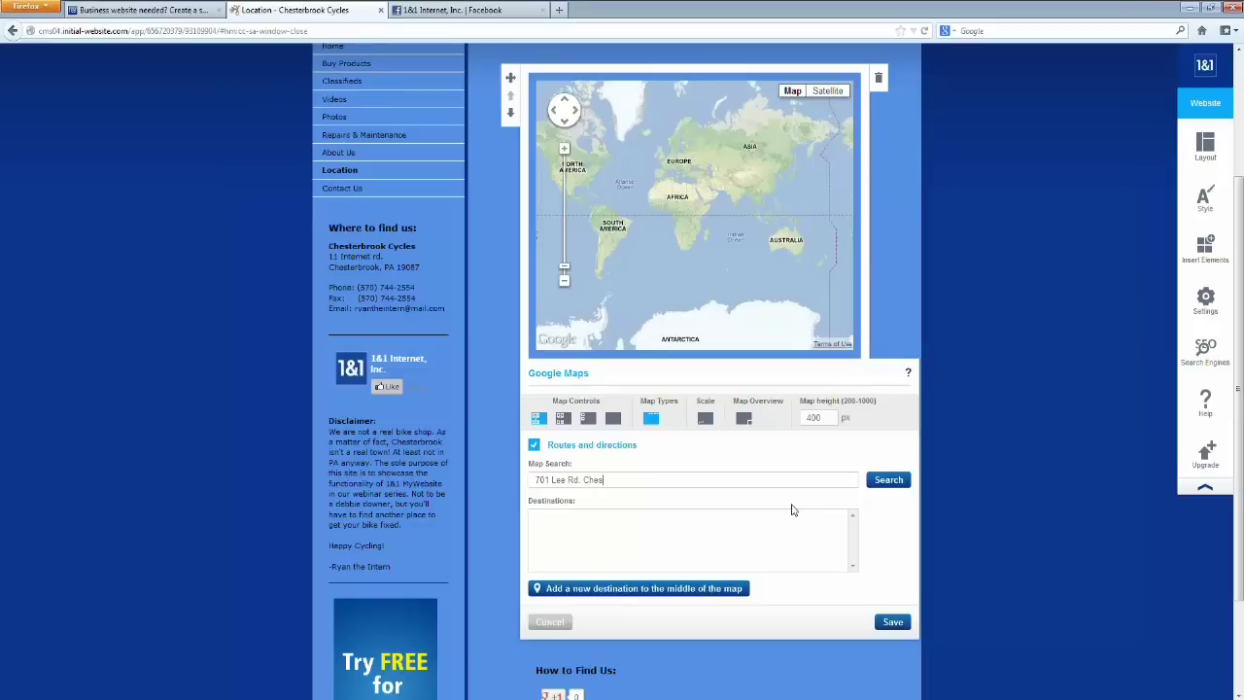
{"action": "type", "text": "terbrook, PA 19-0897"}
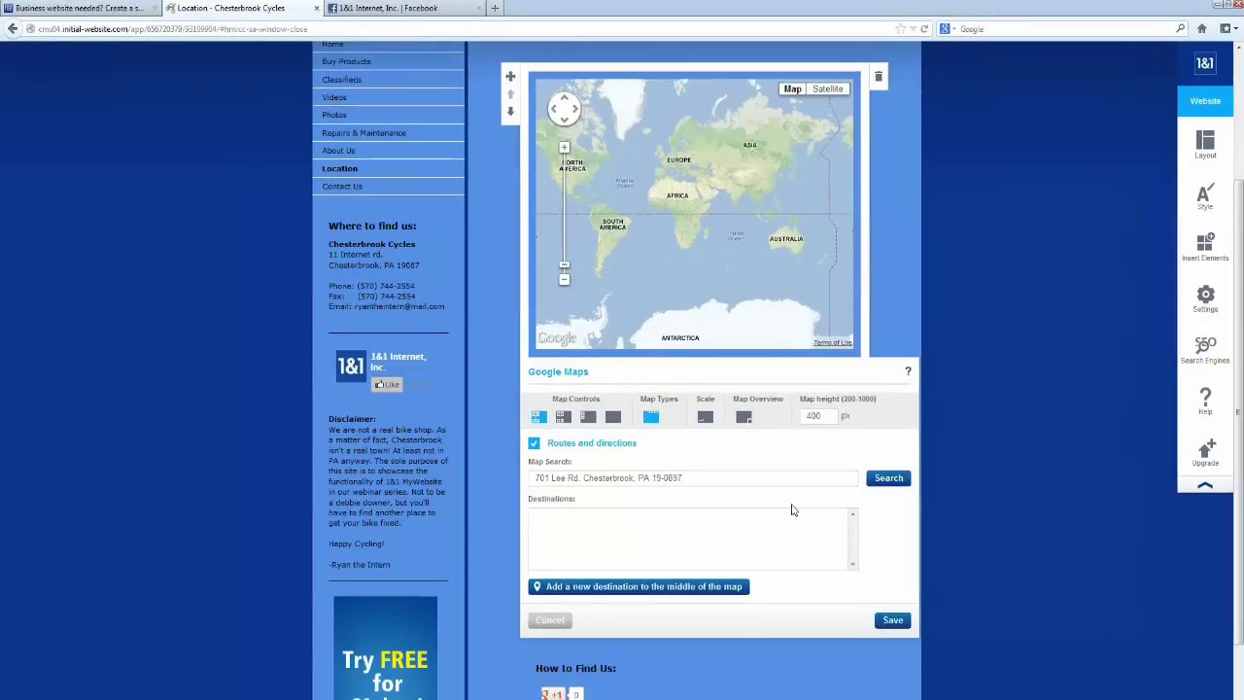
{"action": "key", "text": "BackSpace"}
{"action": "key", "text": "BackSpace"}
{"action": "key", "text": "BackSpace"}
{"action": "key", "text": "BackSpace"}
{"action": "key", "text": "BackSpace"}
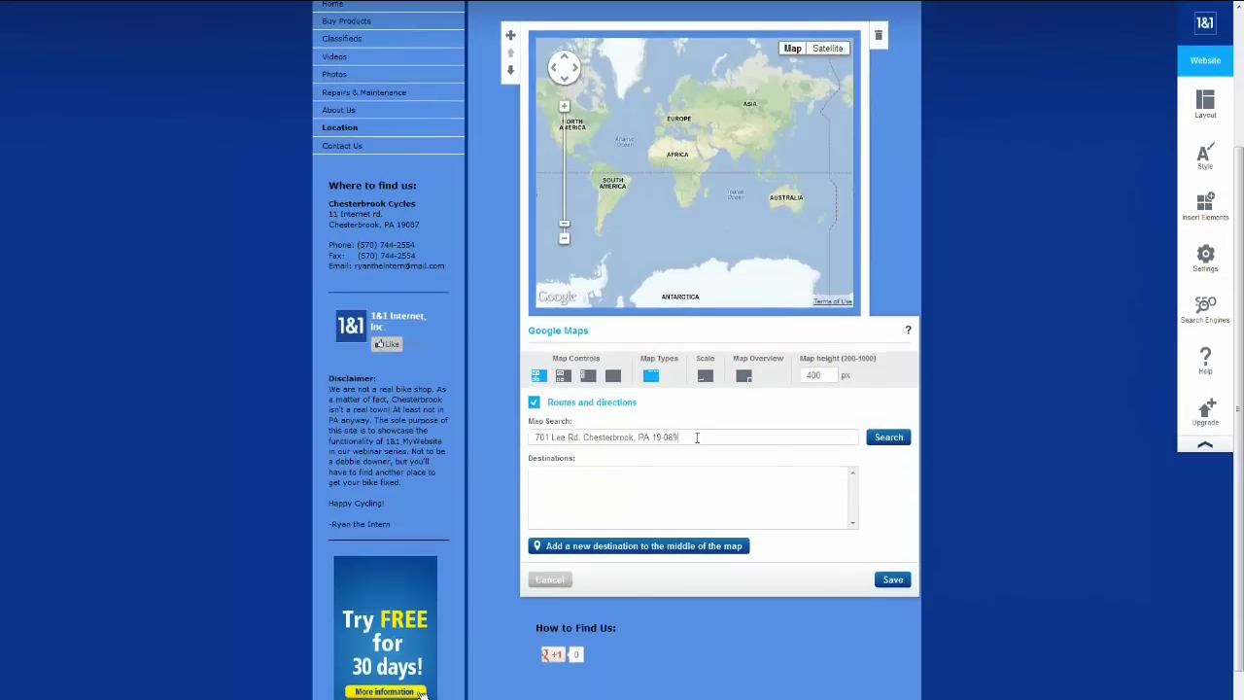
{"action": "type", "text": "087"}
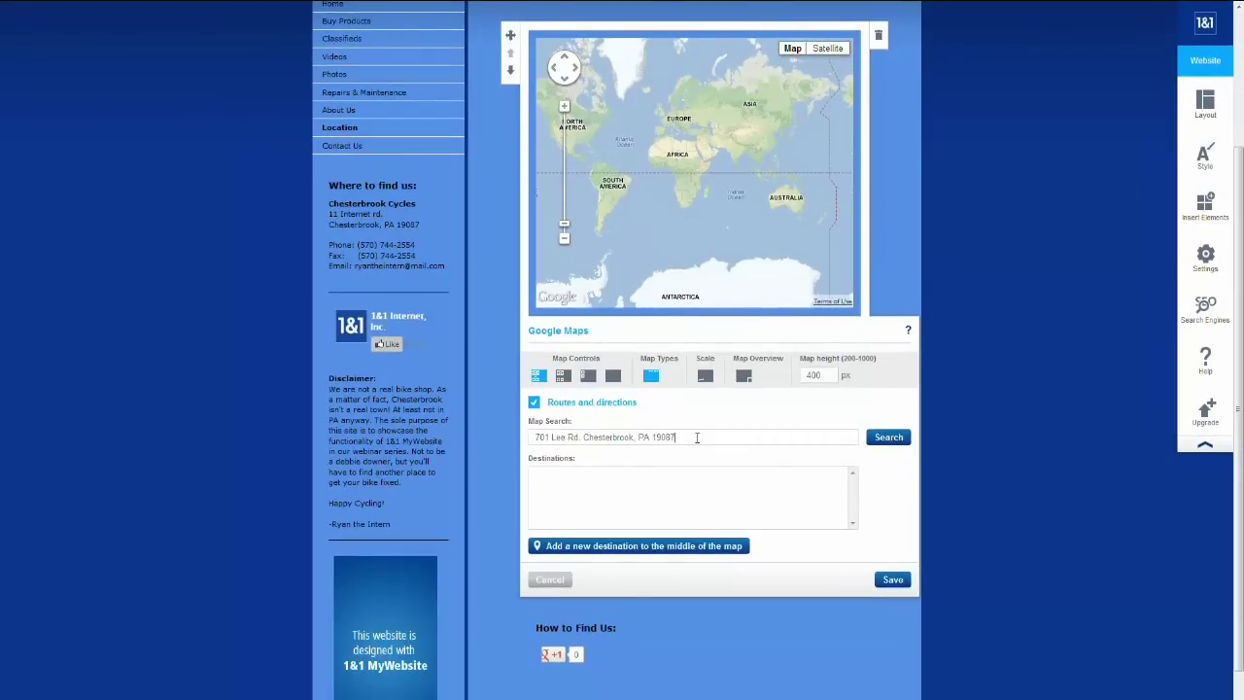
{"action": "left_click", "coordinate": [889, 438]}
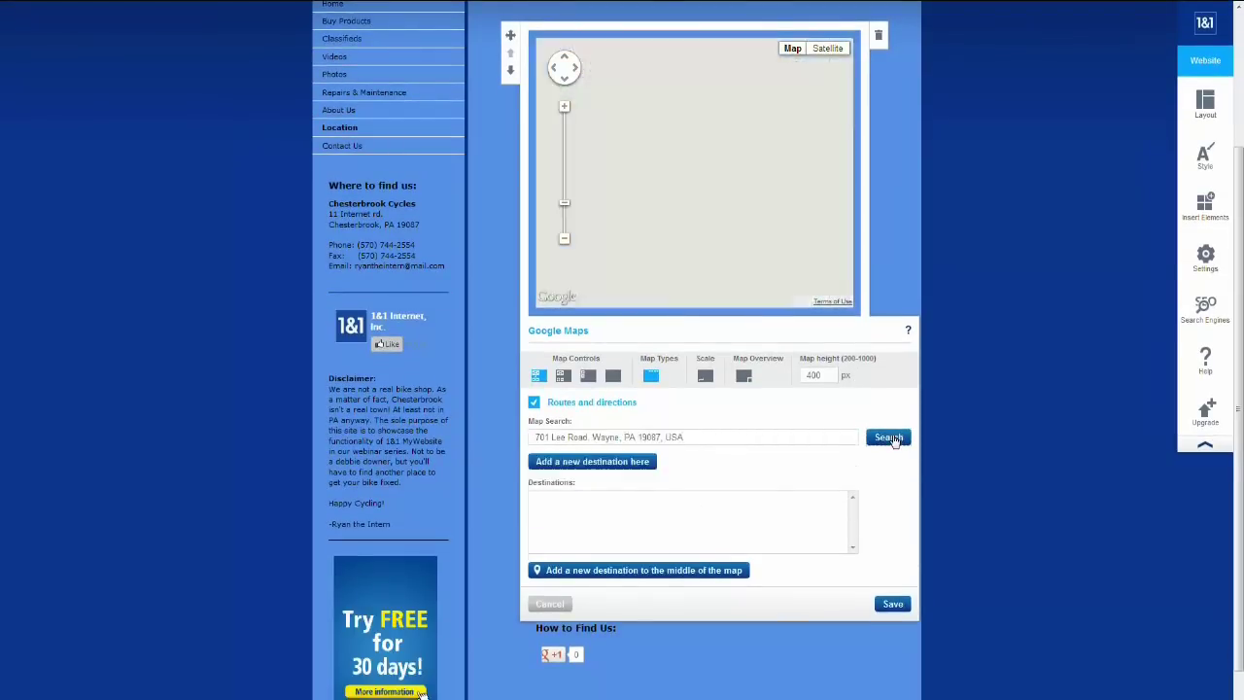
Save the map with the found address as a new destination and preview the Location page
{"action": "left_click", "coordinate": [550, 465]}
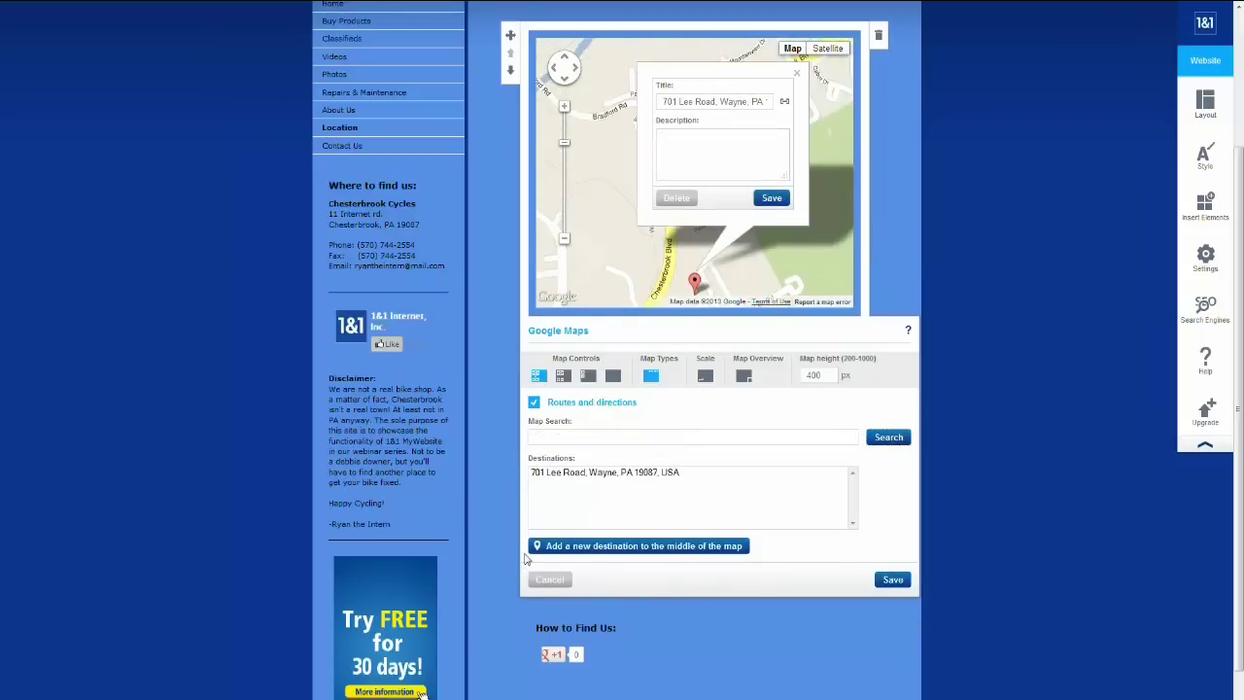
{"action": "left_click", "coordinate": [892, 581]}
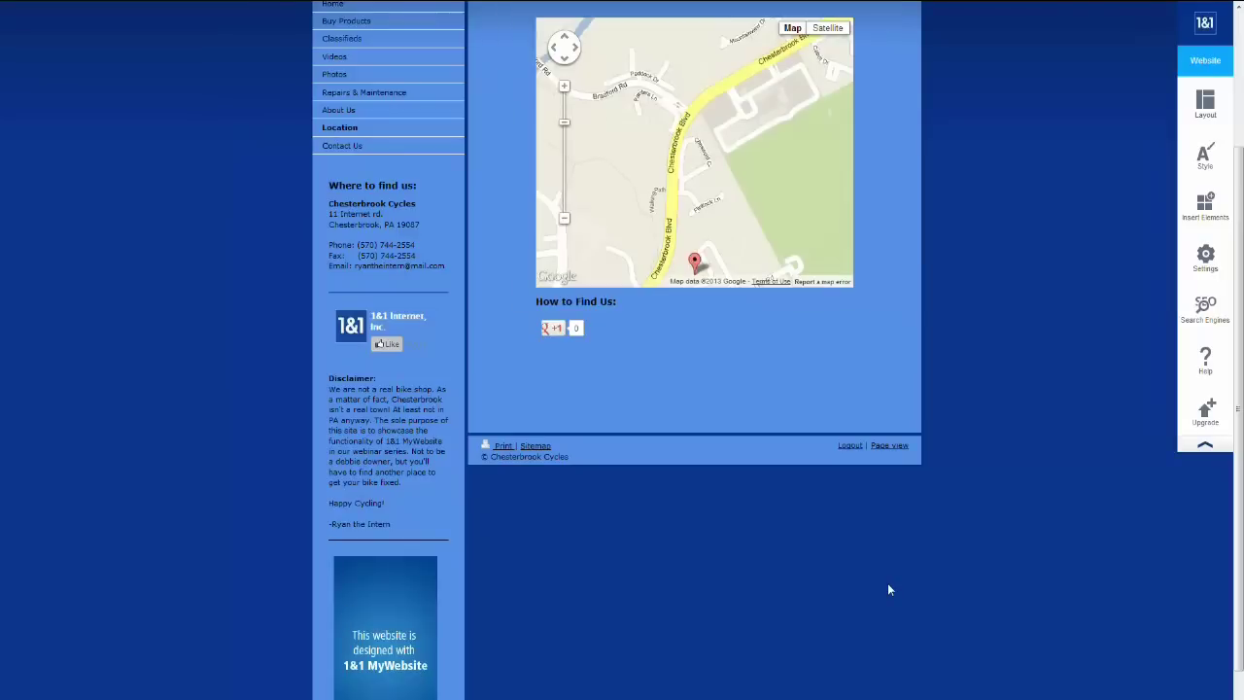
{"action": "mouse_move", "coordinate": [727, 209]}
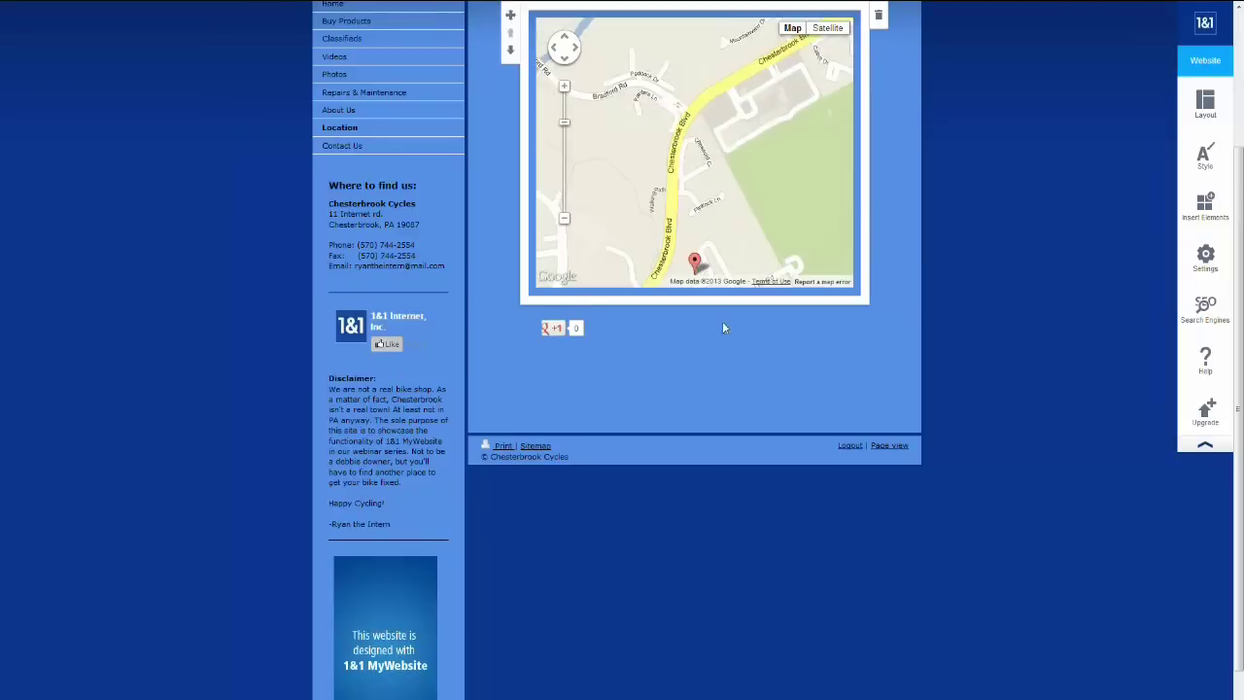
{"action": "left_click", "coordinate": [896, 446]}
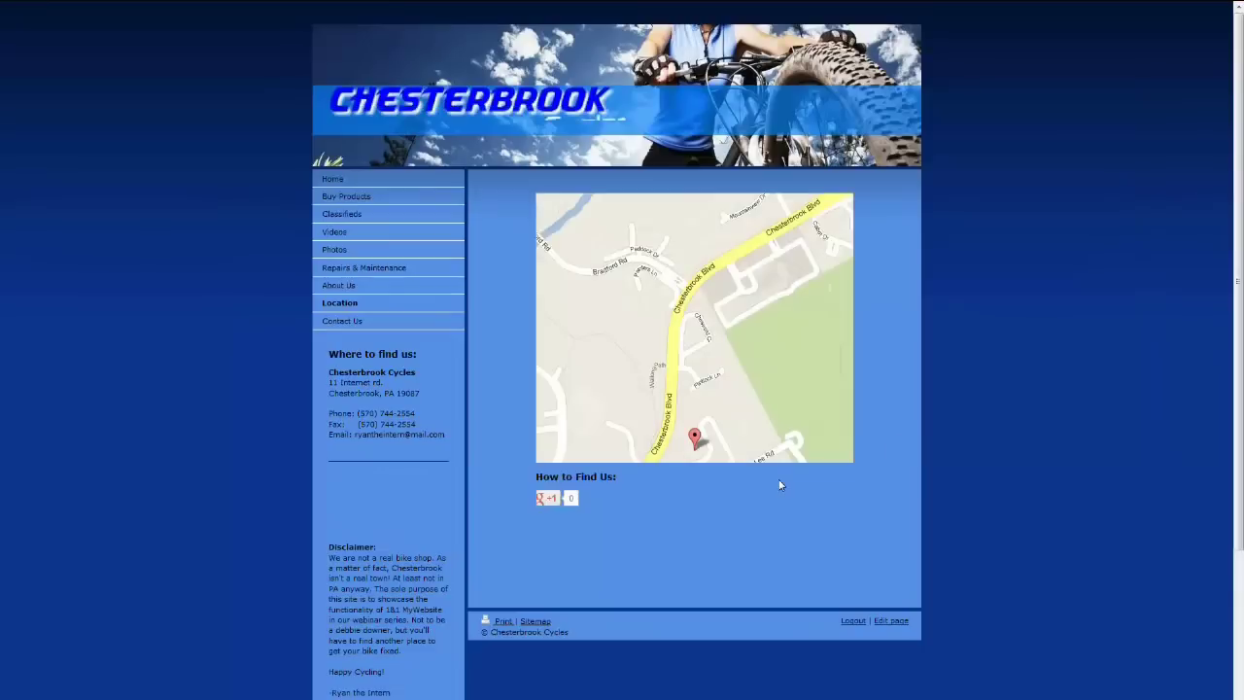
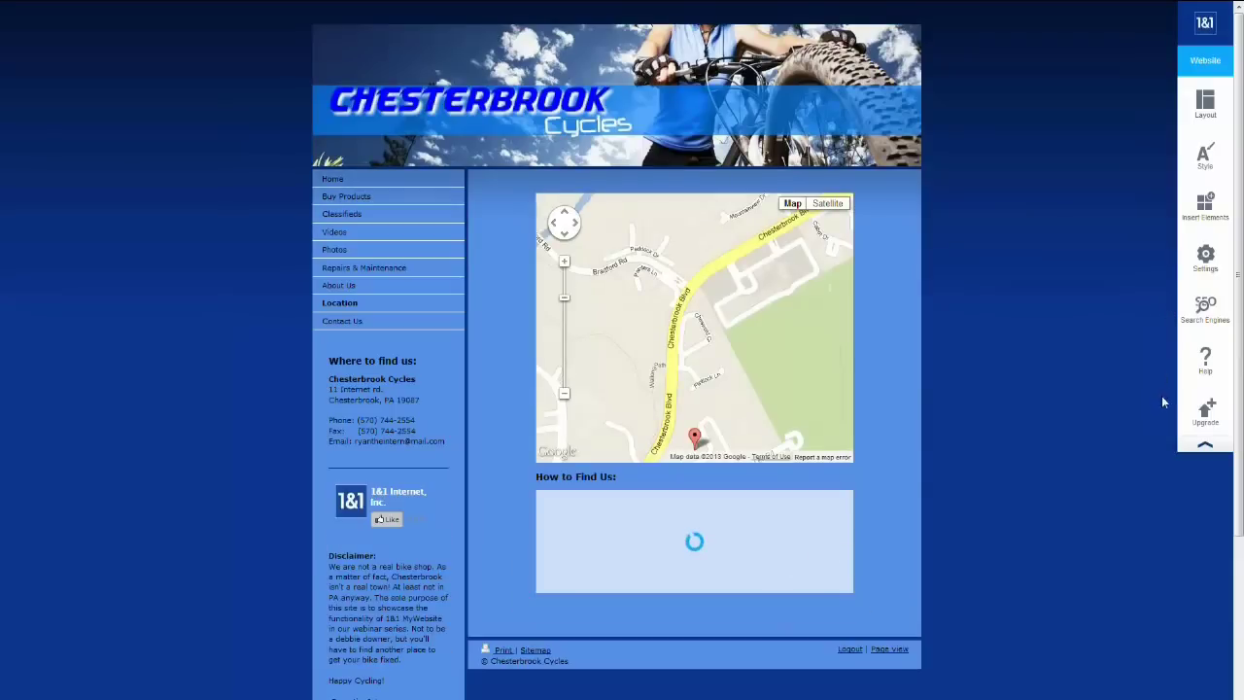
Browse the web apps catalog to its end, view the web apps feedback form and close it without sending
{"action": "left_click", "coordinate": [1204, 204]}
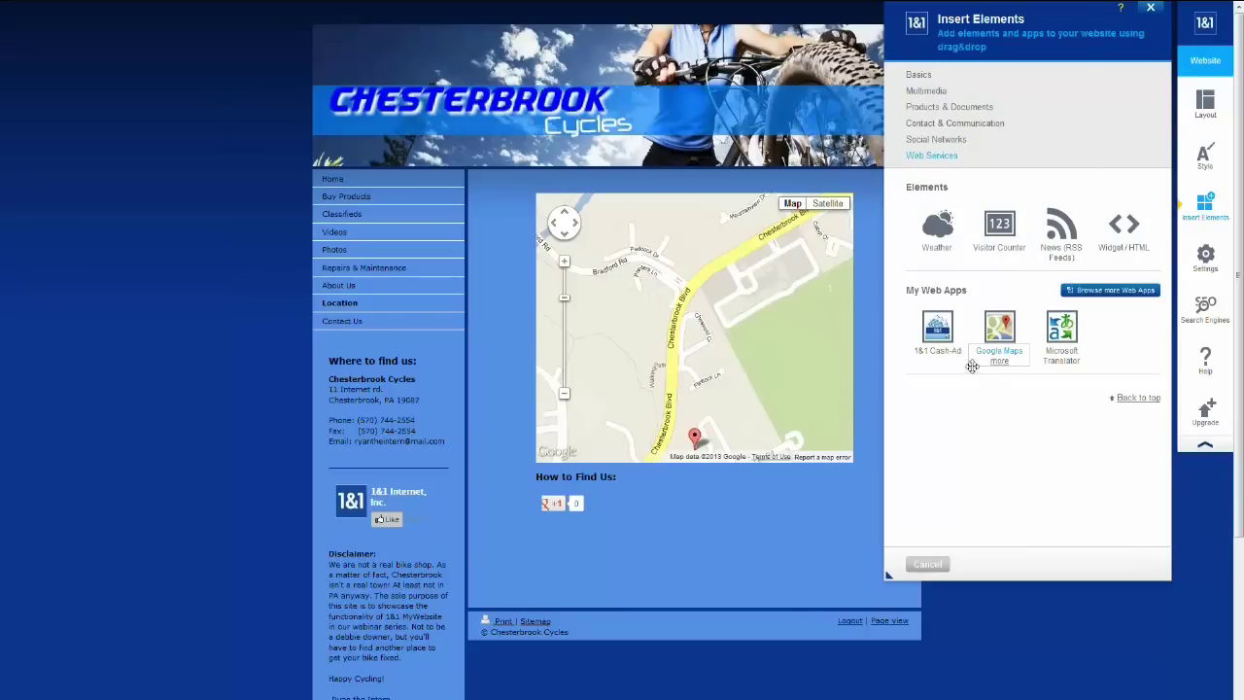
{"action": "left_click", "coordinate": [1108, 291]}
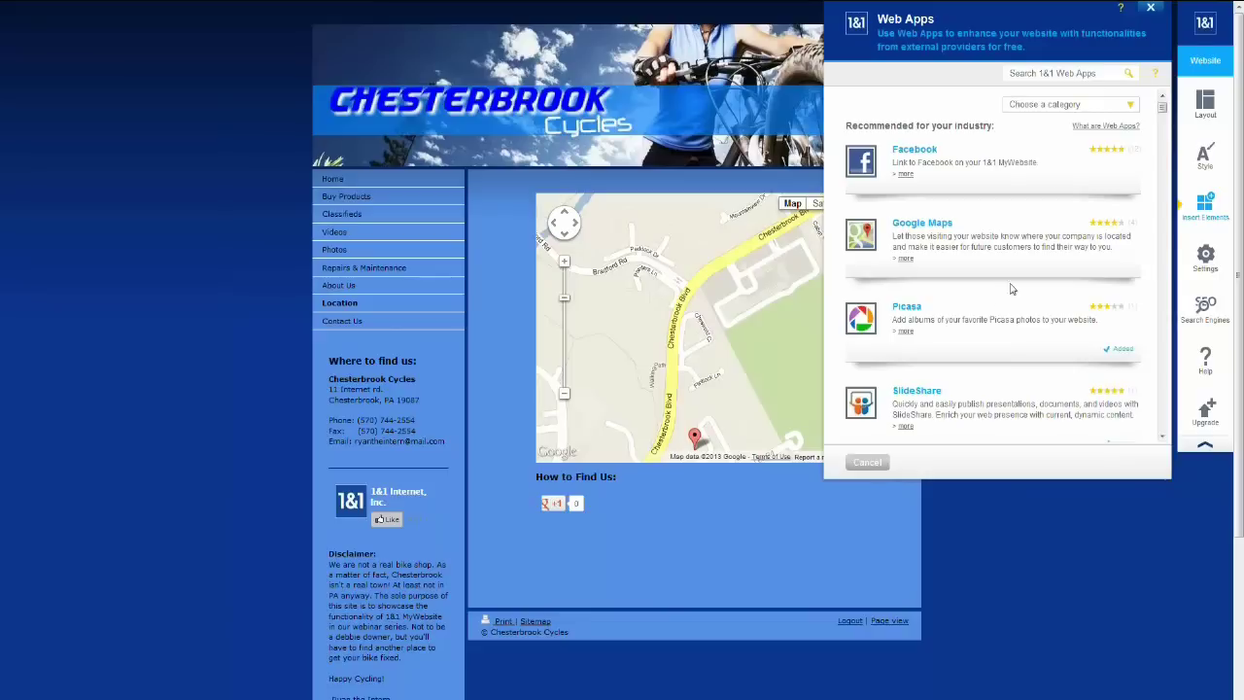
{"action": "left_click_drag", "start_coordinate": [1163, 115], "coordinate": [1162, 439]}
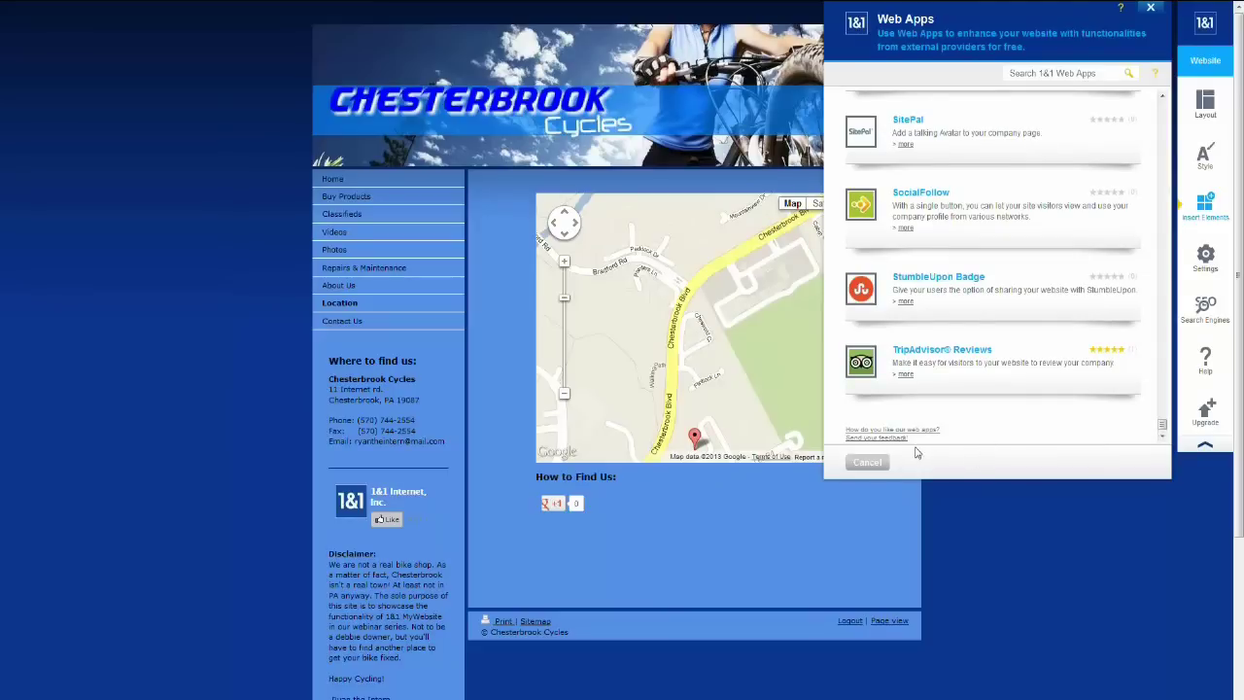
{"action": "left_click", "coordinate": [860, 438]}
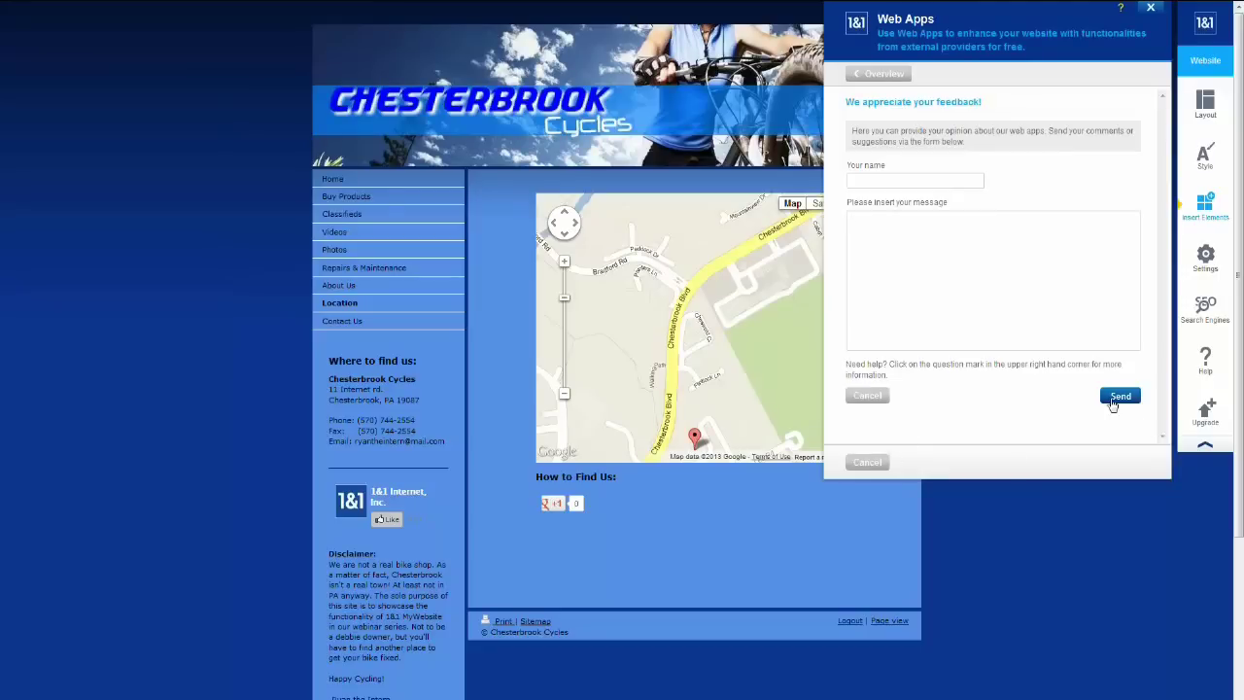
{"action": "left_click", "coordinate": [1151, 10]}
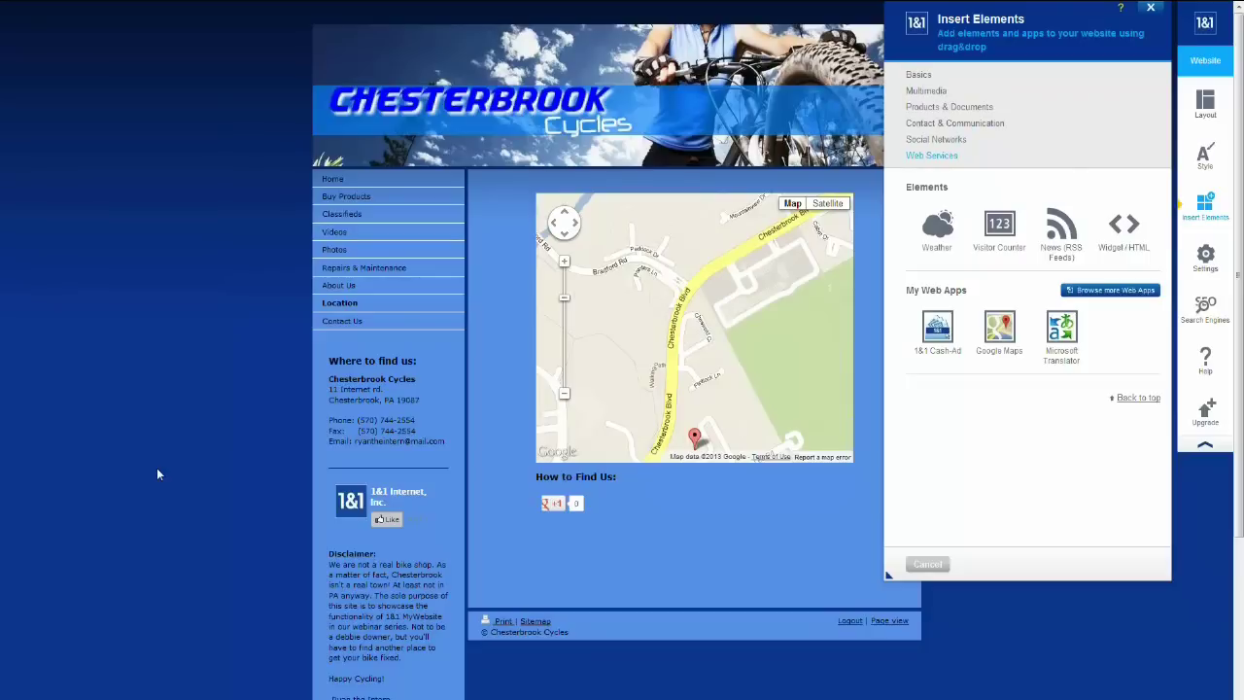
Look through the site's Videos, About Us, Location and Classifieds pages
{"action": "mouse_move", "coordinate": [383, 250]}
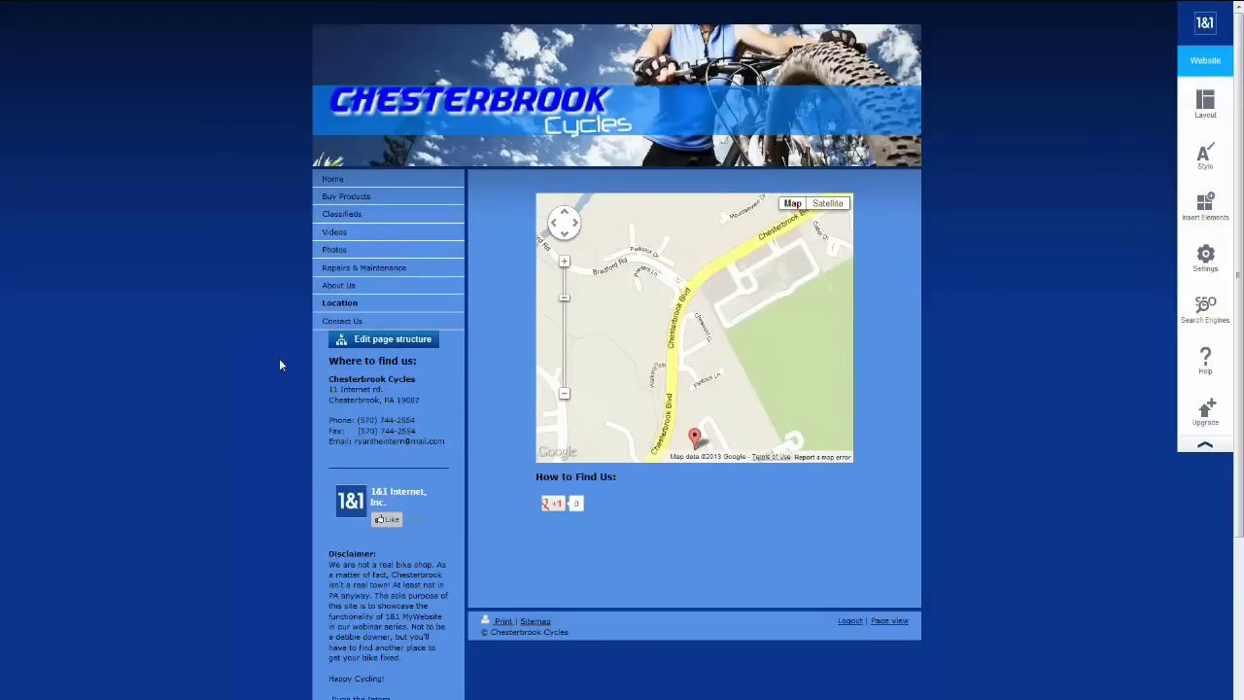
{"action": "left_click", "coordinate": [334, 232]}
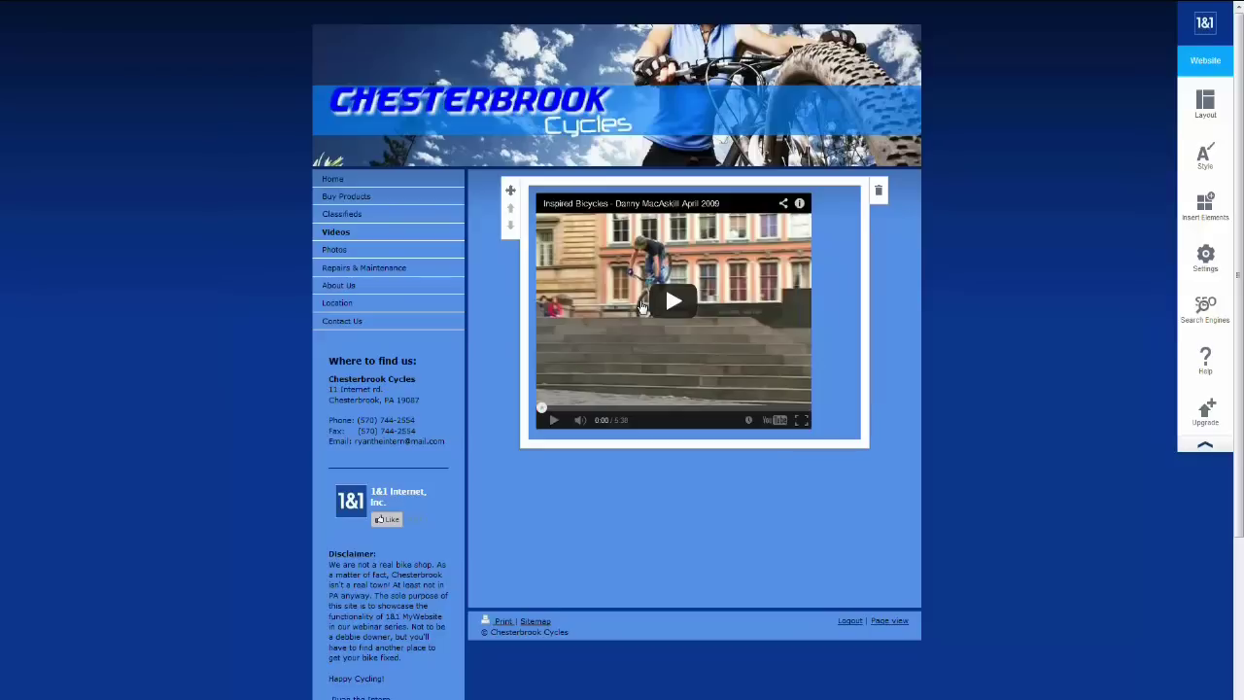
{"action": "mouse_move", "coordinate": [418, 218]}
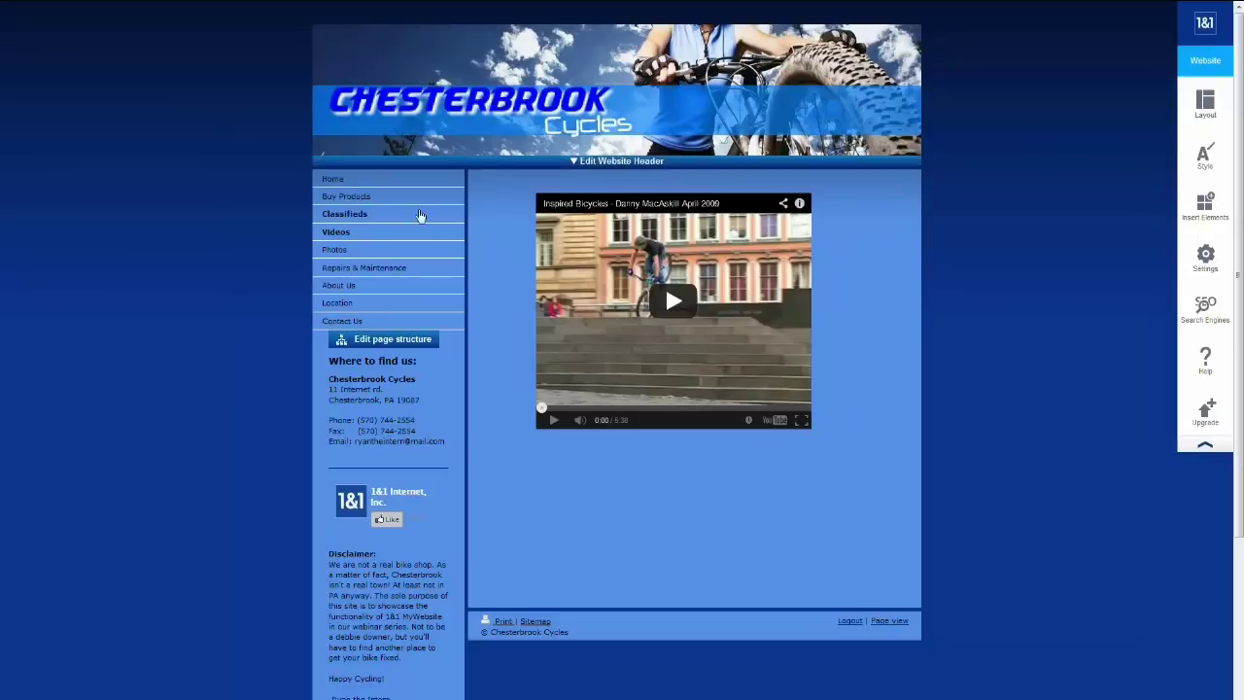
{"action": "left_click", "coordinate": [339, 291]}
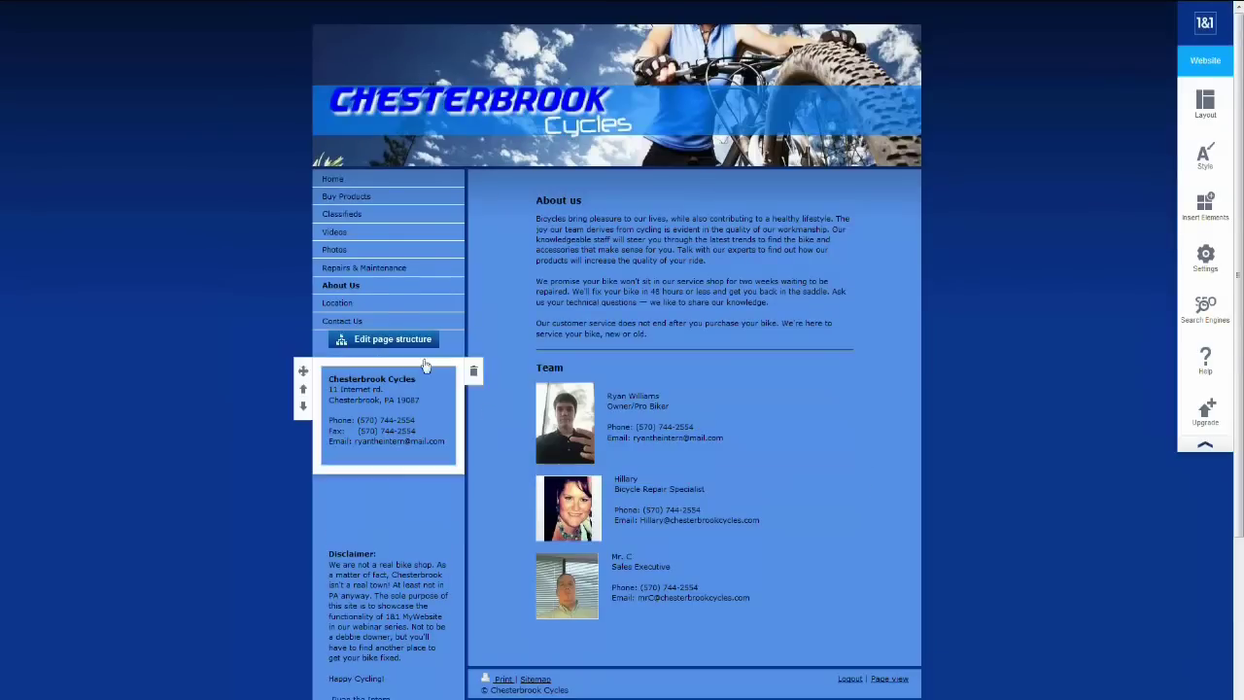
{"action": "left_click", "coordinate": [351, 268]}
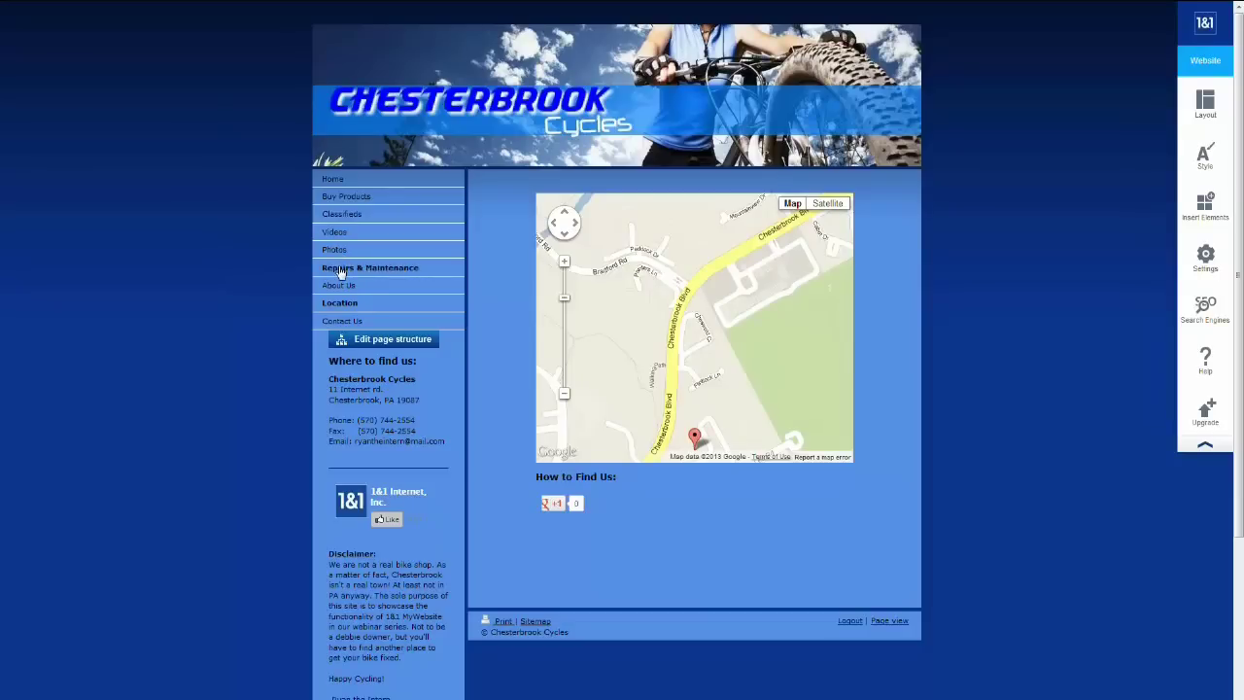
{"action": "left_click", "coordinate": [335, 215]}
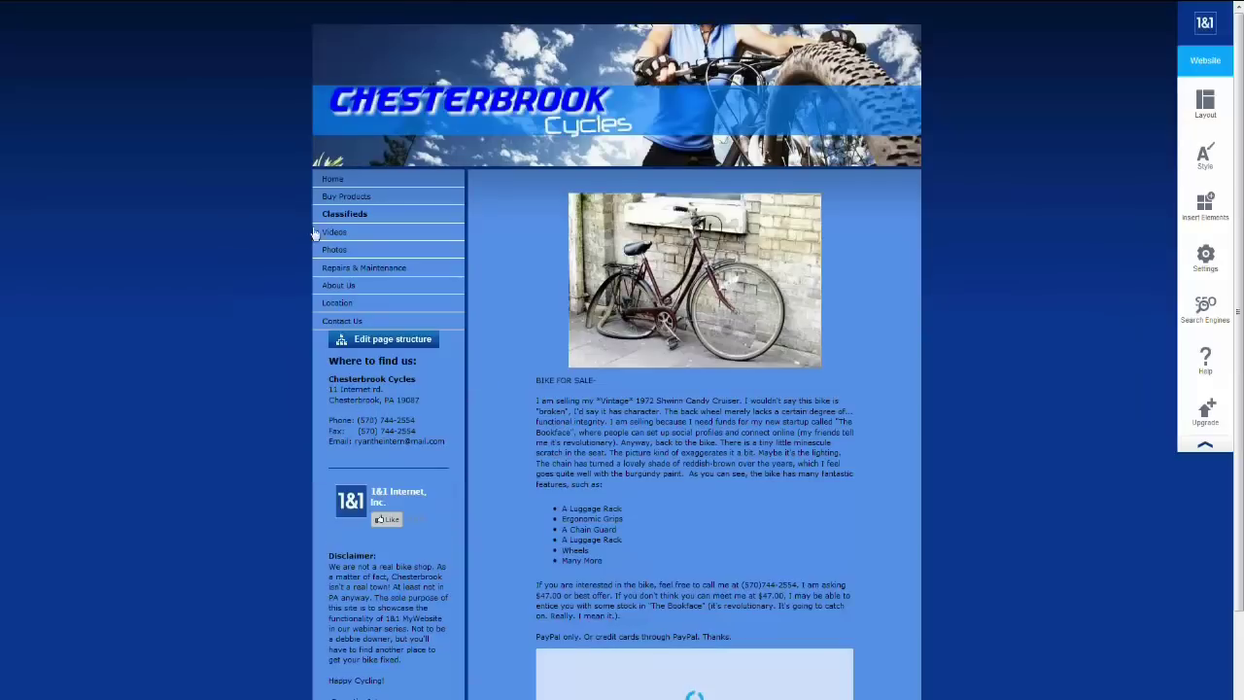